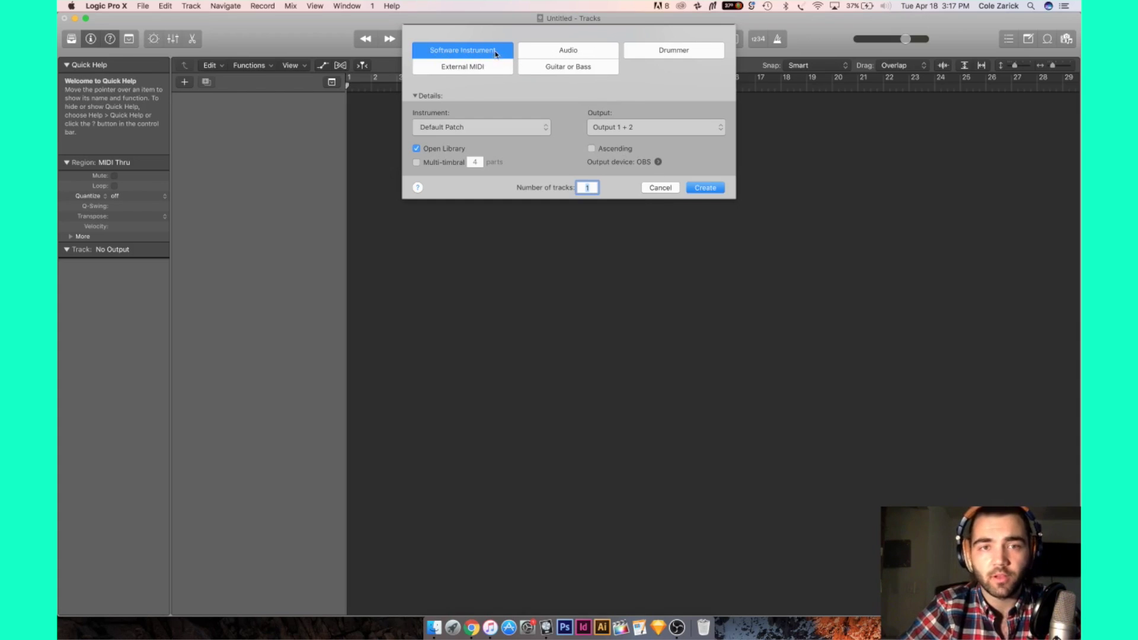
- Create one software instrument track using the Default Patch and Output 1 + 2
{"action": "left_click", "coordinate": [497, 55]}
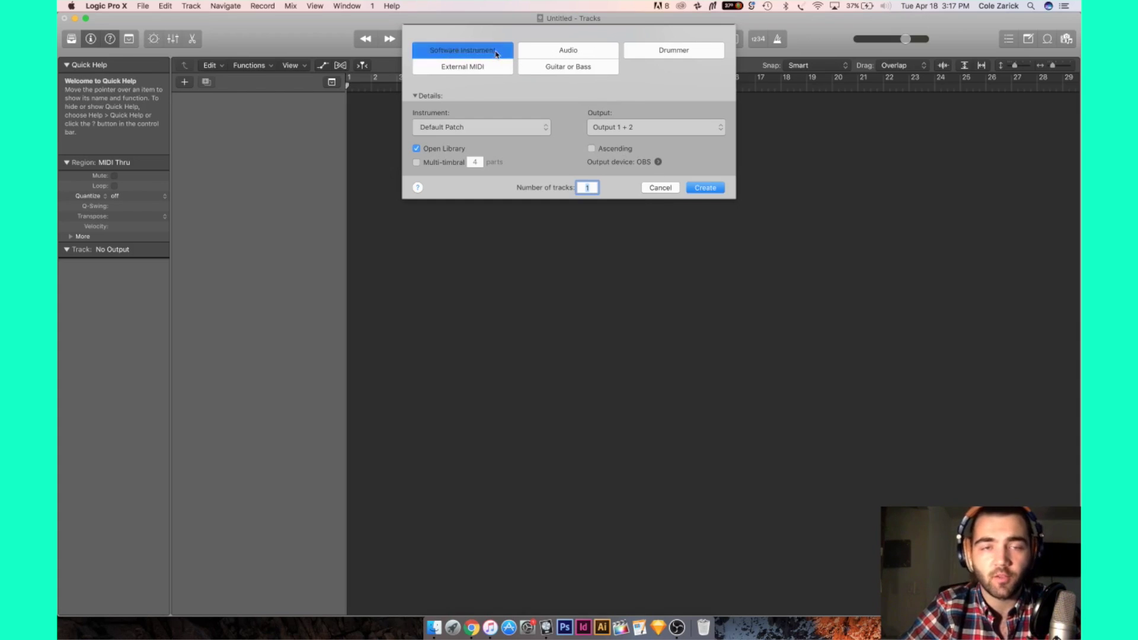
{"action": "left_click", "coordinate": [710, 189]}
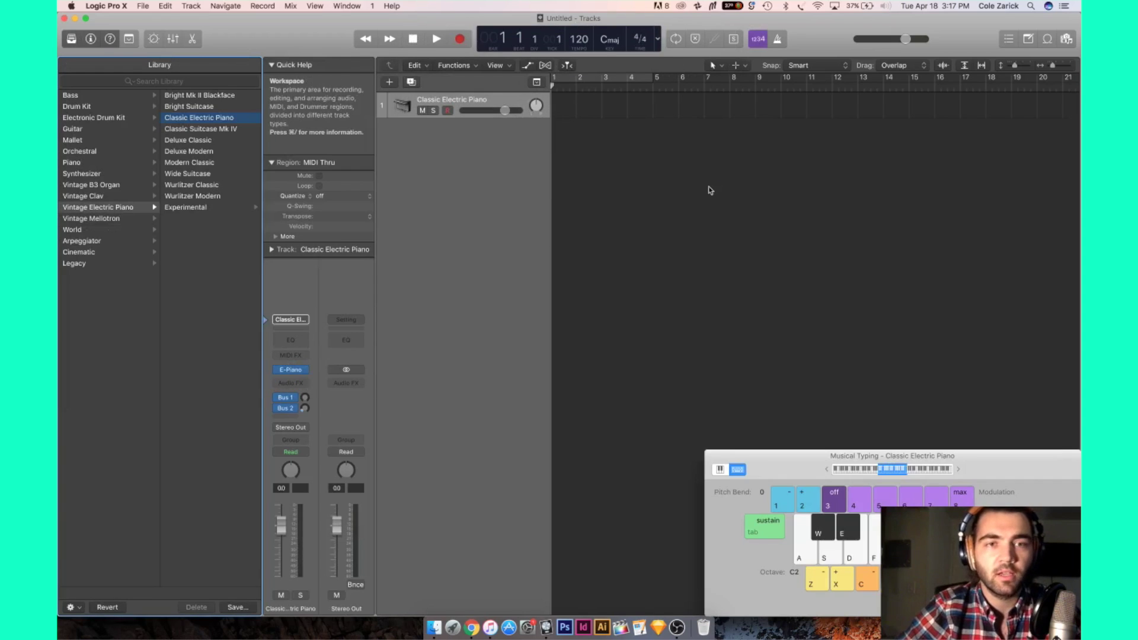
- Clear the workspace by closing the Musical Typing window and hiding the Library and Inspector
{"action": "left_click", "coordinate": [712, 457]}
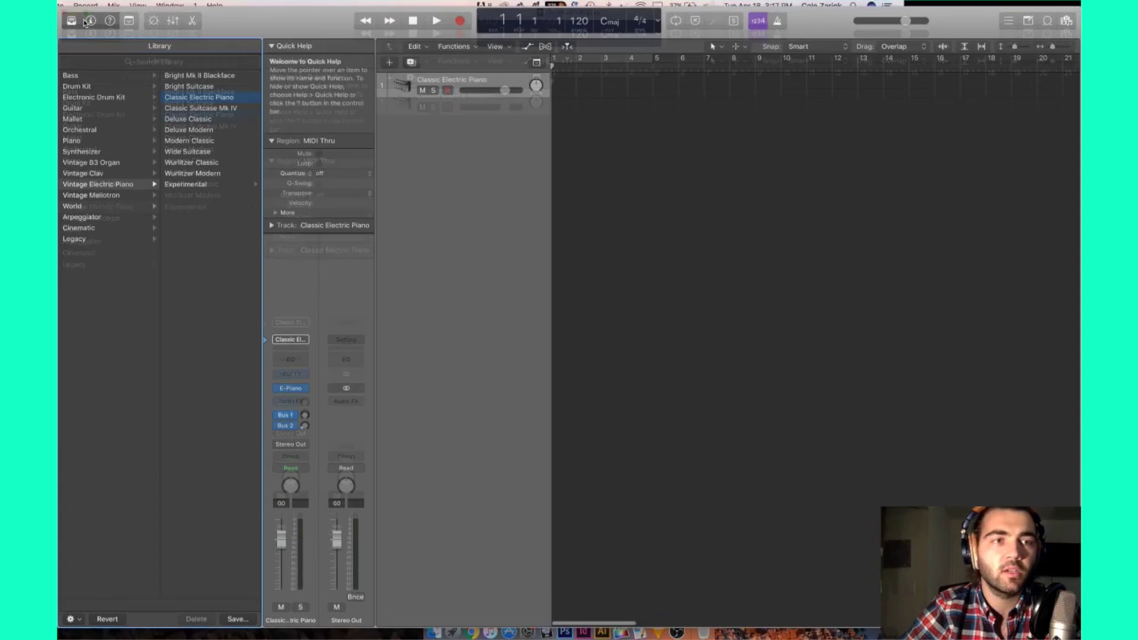
{"action": "left_click", "coordinate": [71, 21]}
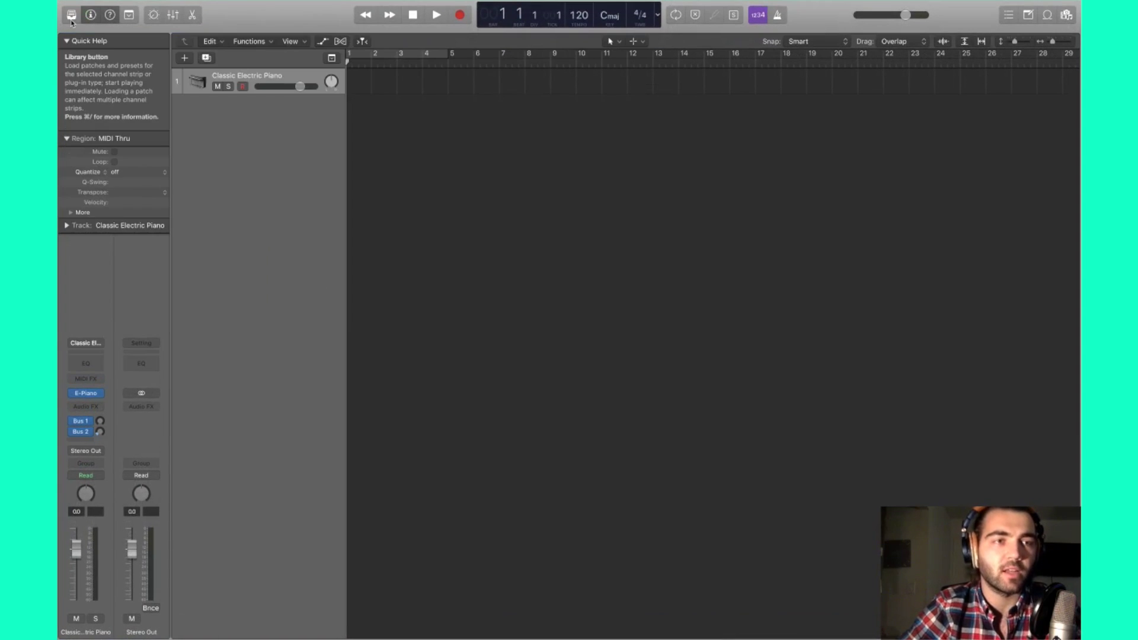
{"action": "left_click", "coordinate": [91, 15]}
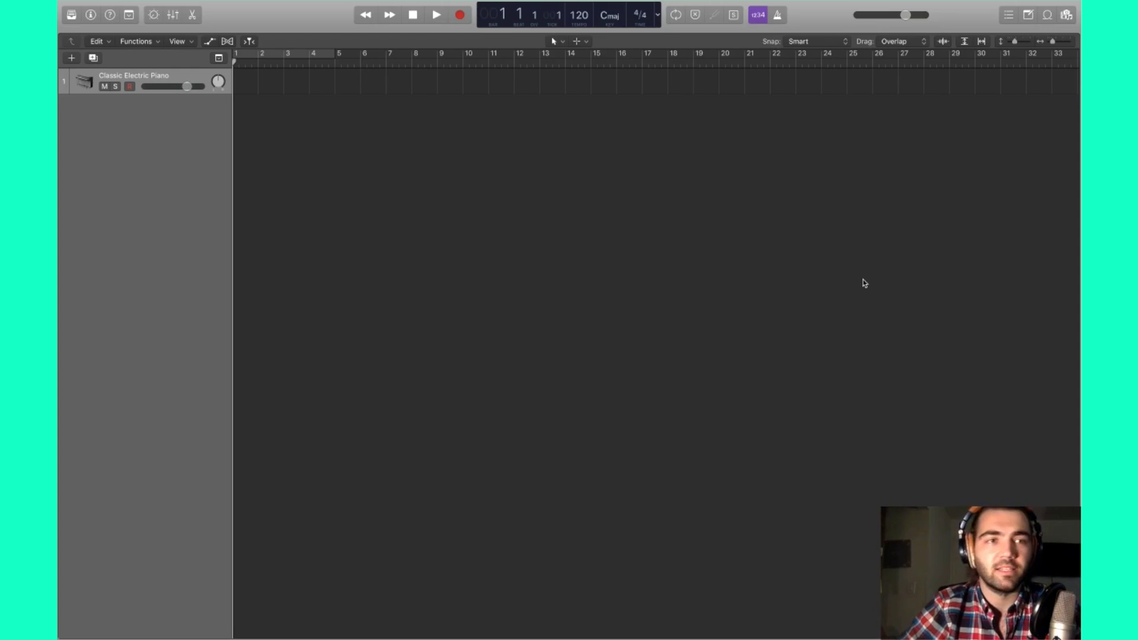
- Display the toolbar, Mixer, Inspector and Library around the Tracks area
{"action": "left_click", "coordinate": [128, 16]}
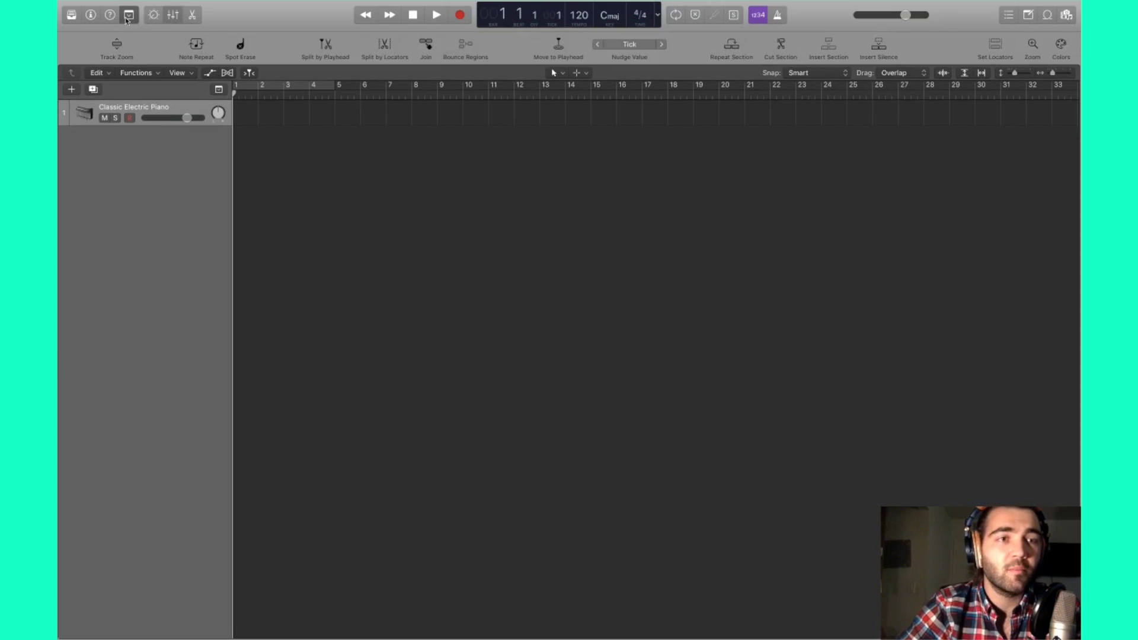
{"action": "left_click", "coordinate": [172, 15]}
{"action": "left_click", "coordinate": [91, 15]}
{"action": "left_click", "coordinate": [71, 15]}
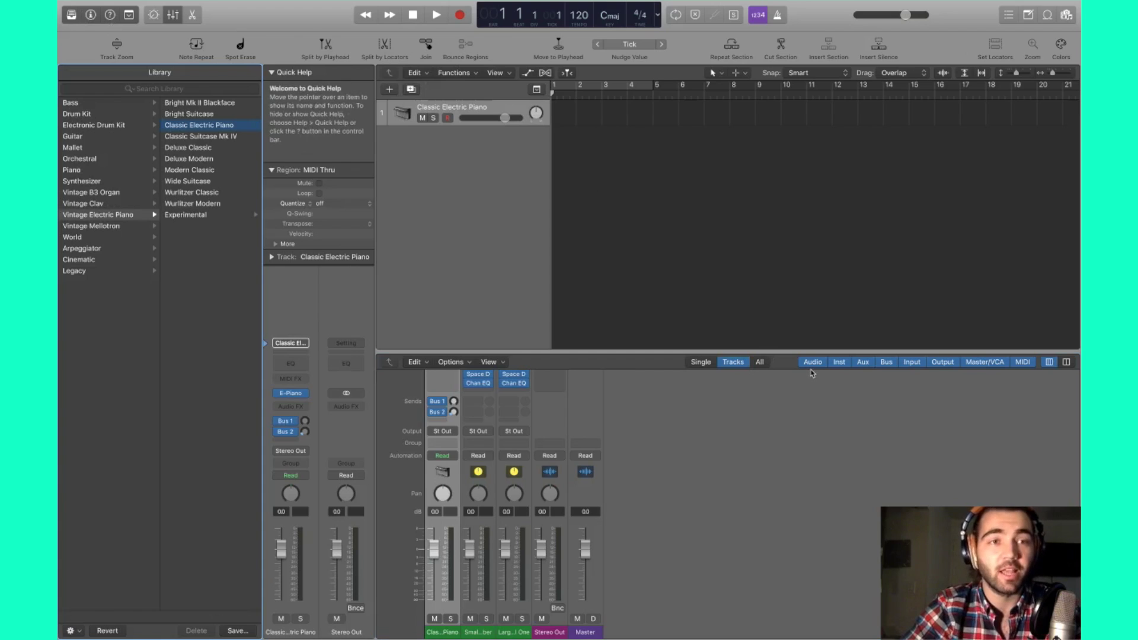
- Hide the Mixer, toolbar, Quick Help, Inspector and Library so only the Tracks area remains
{"action": "left_click", "coordinate": [172, 15]}
{"action": "left_click", "coordinate": [130, 15]}
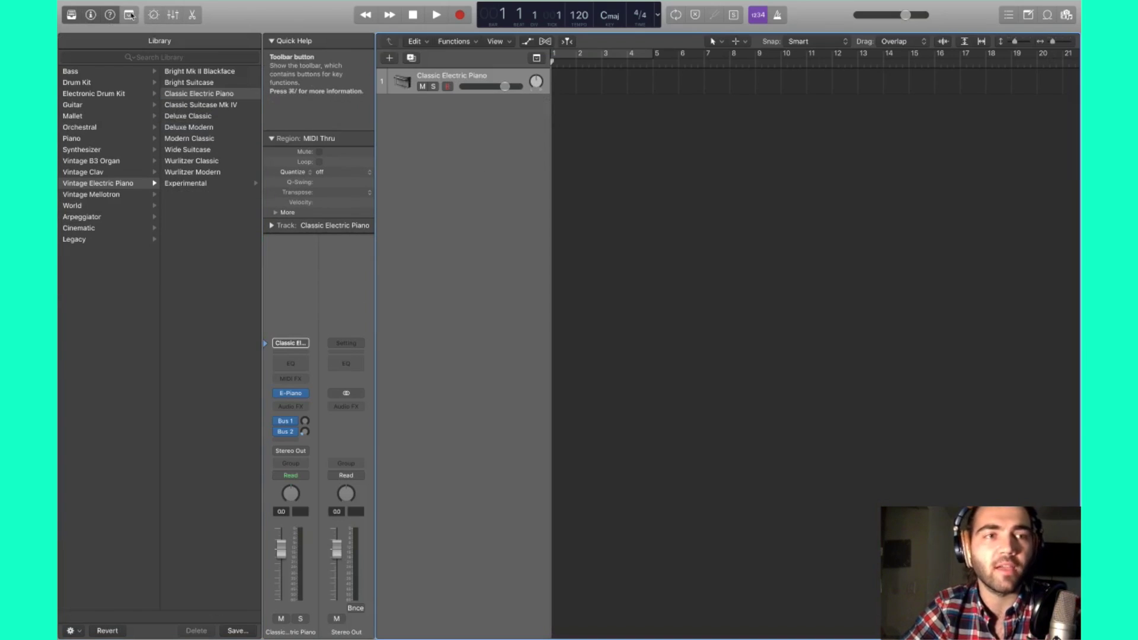
{"action": "left_click", "coordinate": [109, 16]}
{"action": "left_click", "coordinate": [90, 14]}
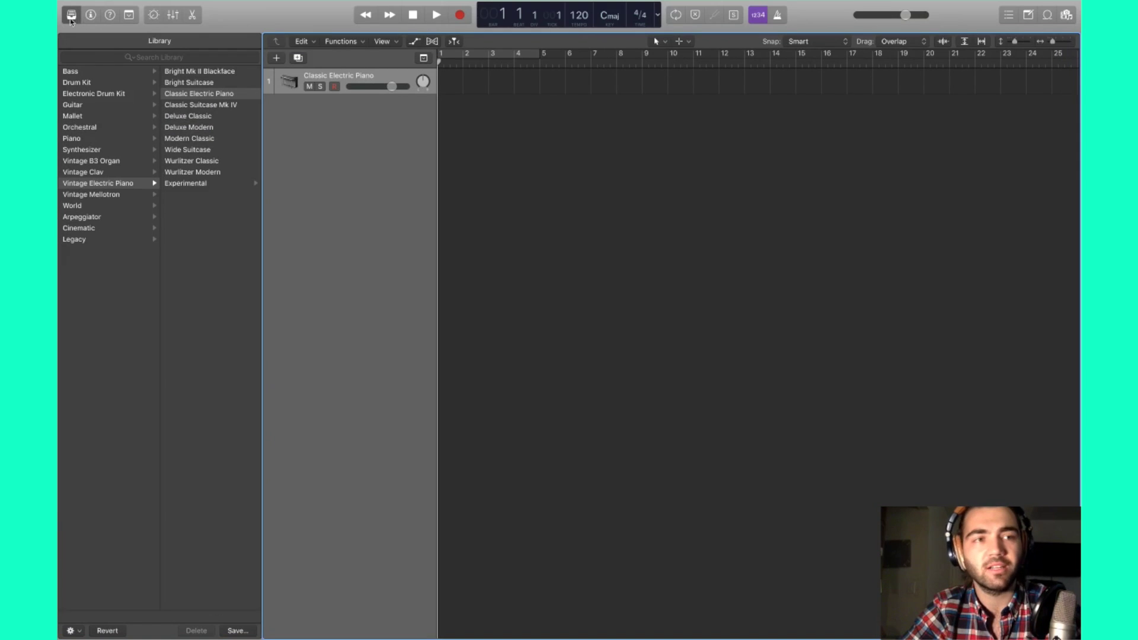
{"action": "left_click", "coordinate": [72, 15]}
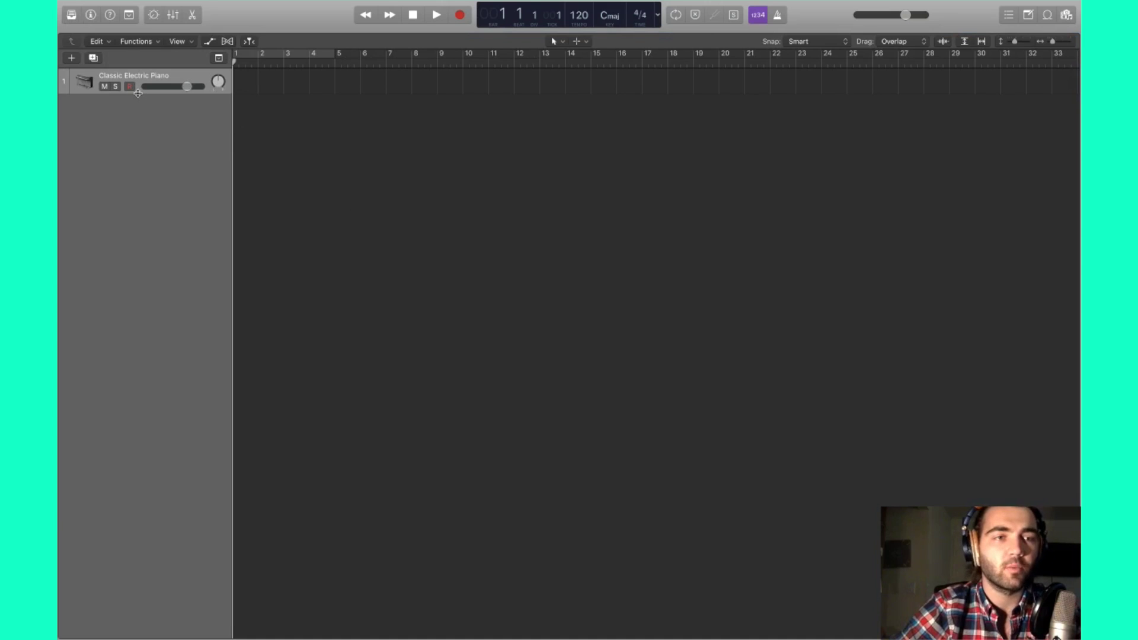
- Make the Classic Electric Piano track taller and audition it with a few notes from the Musical Typing keyboard, closing the keyboard when done
{"action": "left_click_drag", "start_coordinate": [138, 94], "coordinate": [141, 158]}
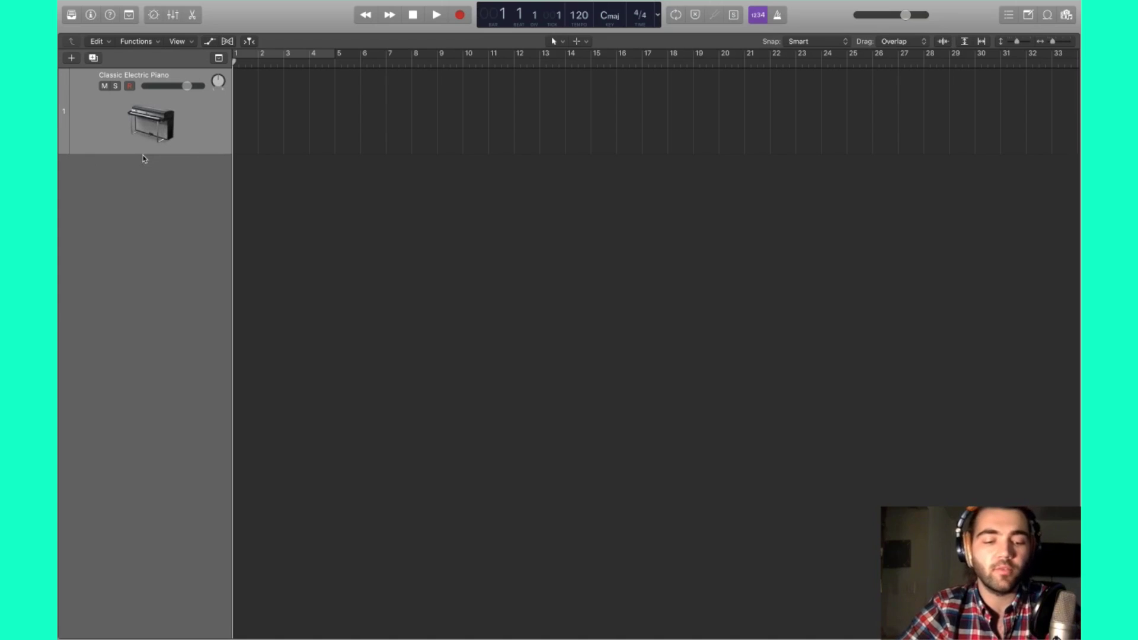
{"action": "key", "text": "super+k"}
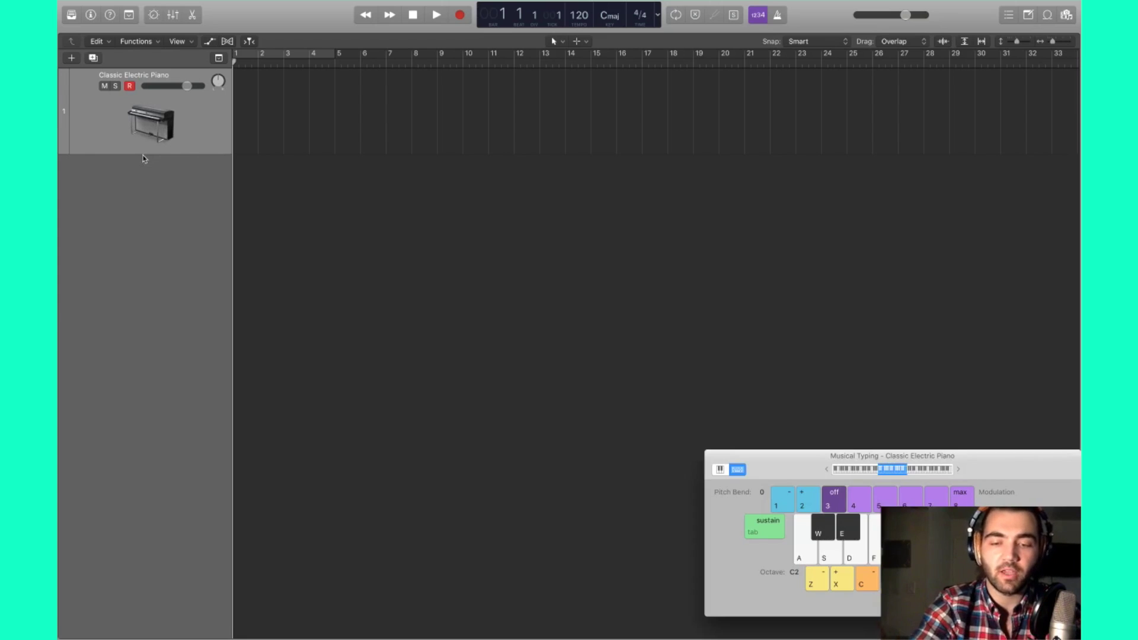
{"action": "key", "text": "g"}
{"action": "key", "text": "f"}
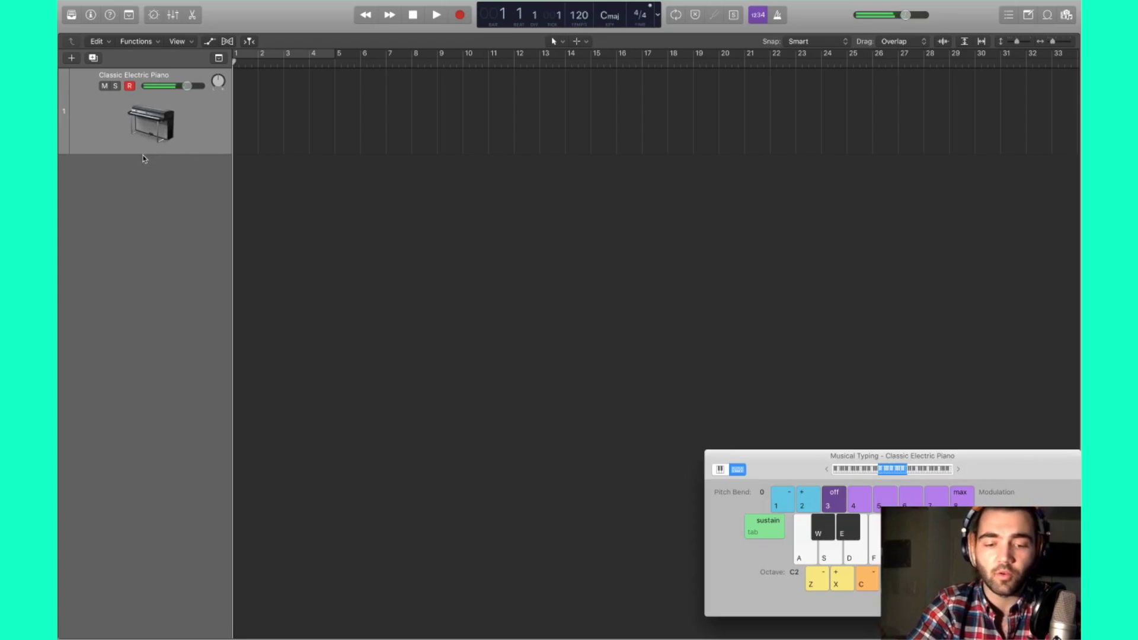
{"action": "key", "text": "s"}
{"action": "key", "text": "f"}
{"action": "key", "text": "s"}
{"action": "key", "text": "f"}
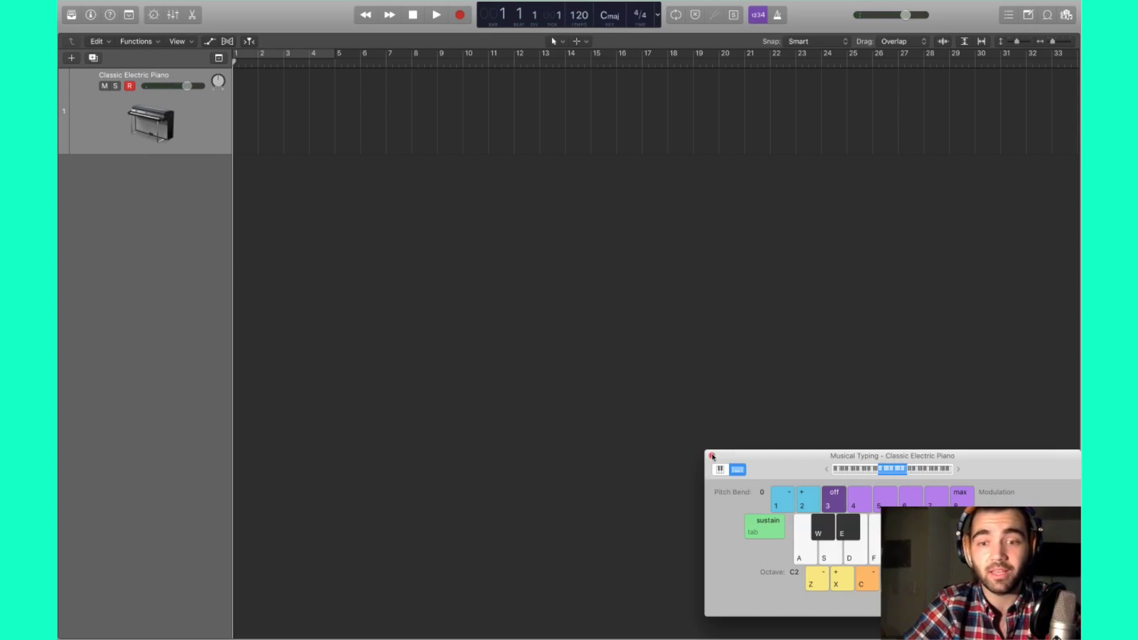
{"action": "key", "text": "s"}
{"action": "key", "text": "f"}
{"action": "key", "text": "f"}
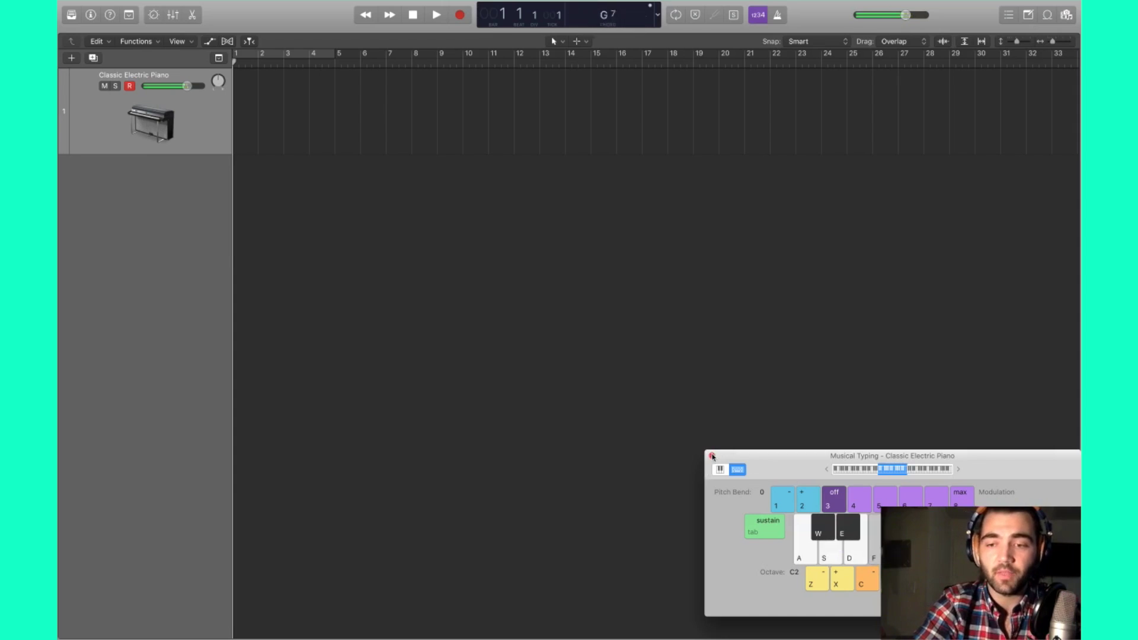
{"action": "left_click", "coordinate": [712, 455]}
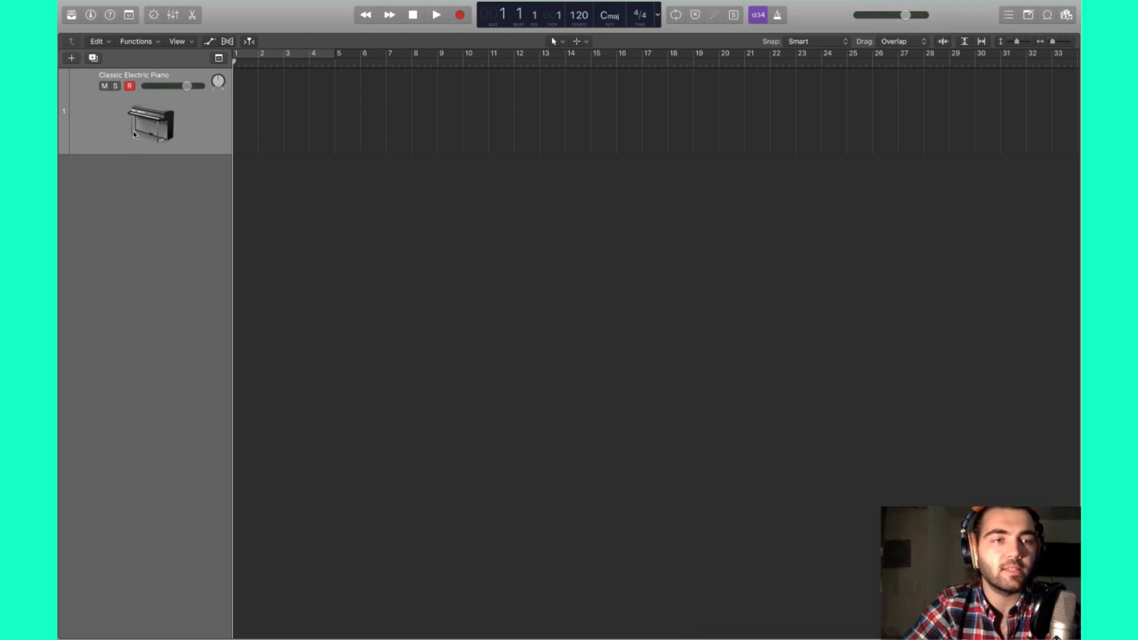
- Enlarge the Classic Electric Piano track further and change its icon to a brass horn from the Wind category
{"action": "left_click_drag", "start_coordinate": [216, 155], "coordinate": [175, 213]}
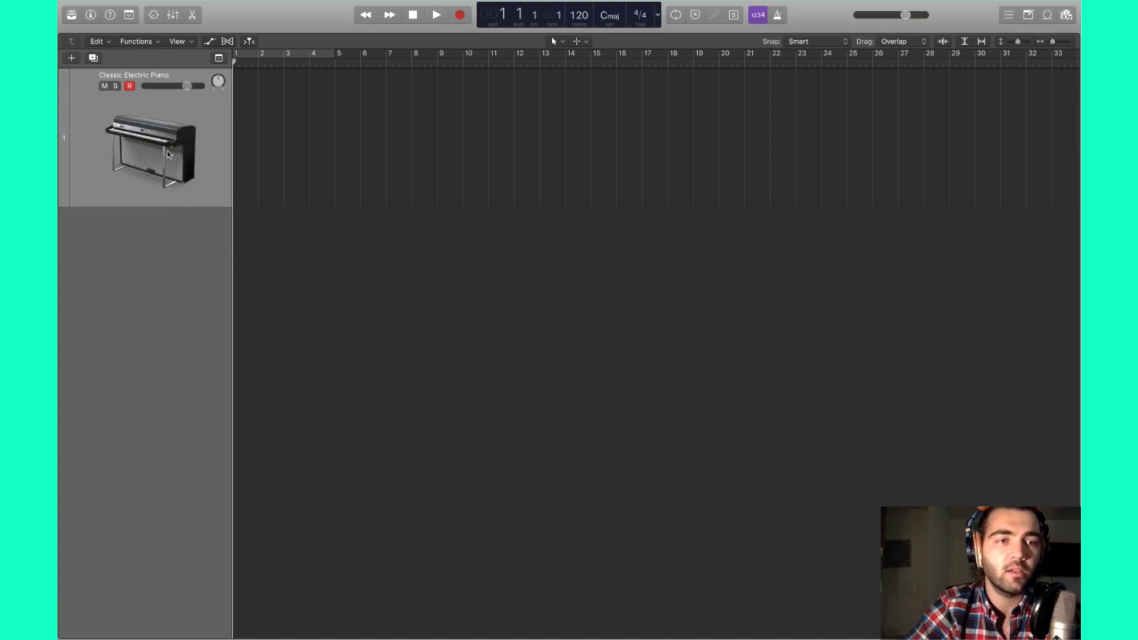
{"action": "left_click", "coordinate": [167, 155]}
{"action": "left_click", "coordinate": [251, 114]}
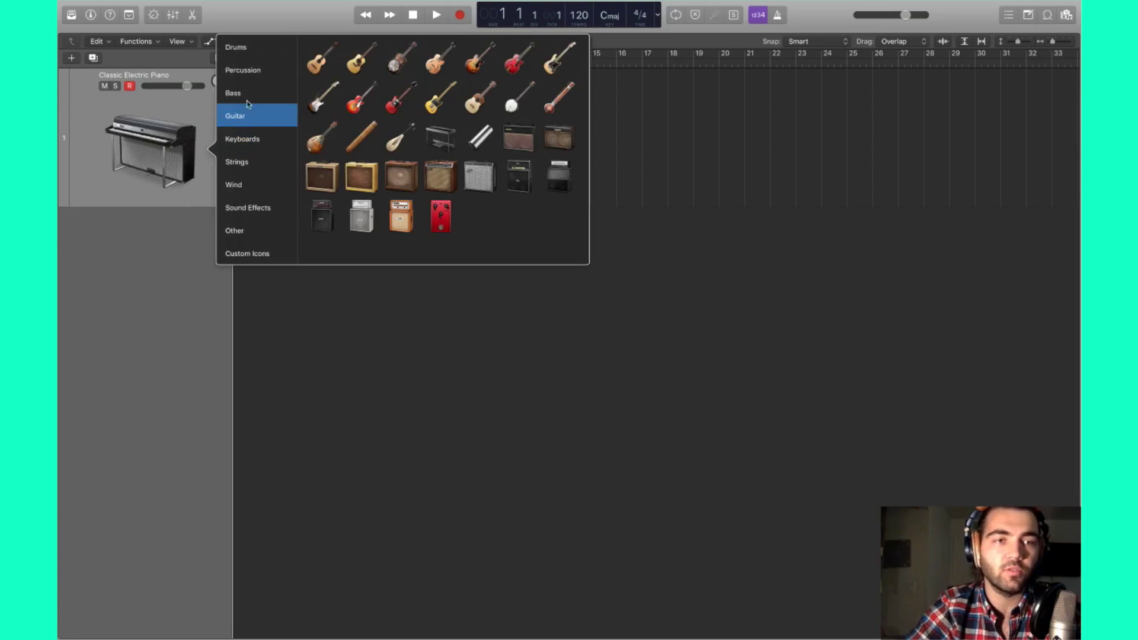
{"action": "left_click", "coordinate": [249, 93]}
{"action": "left_click", "coordinate": [270, 184]}
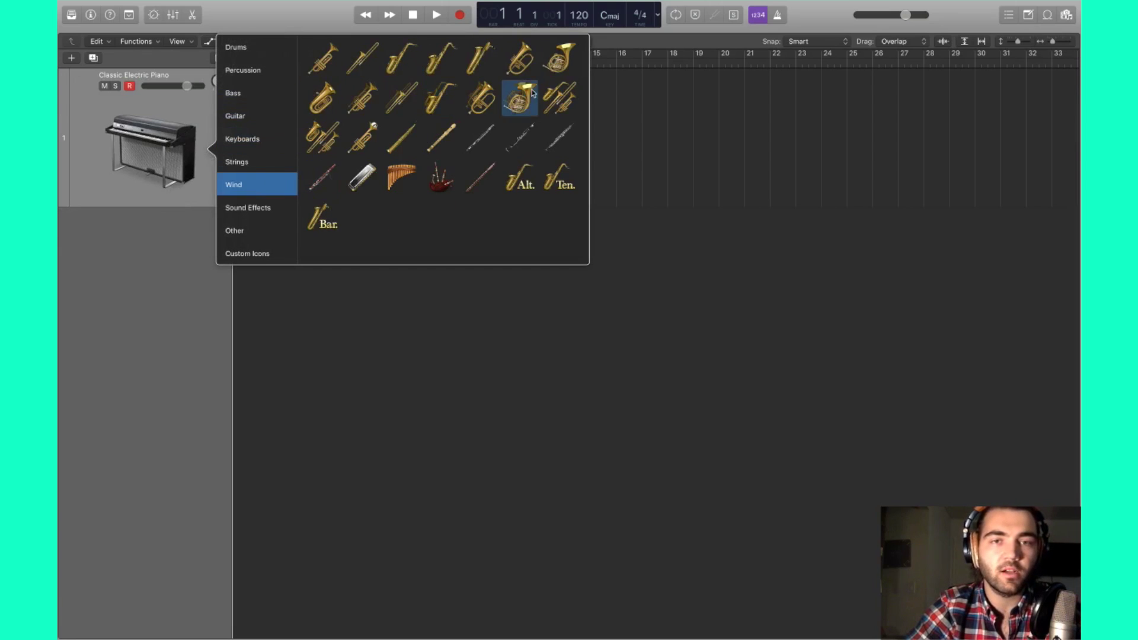
{"action": "left_click", "coordinate": [520, 58]}
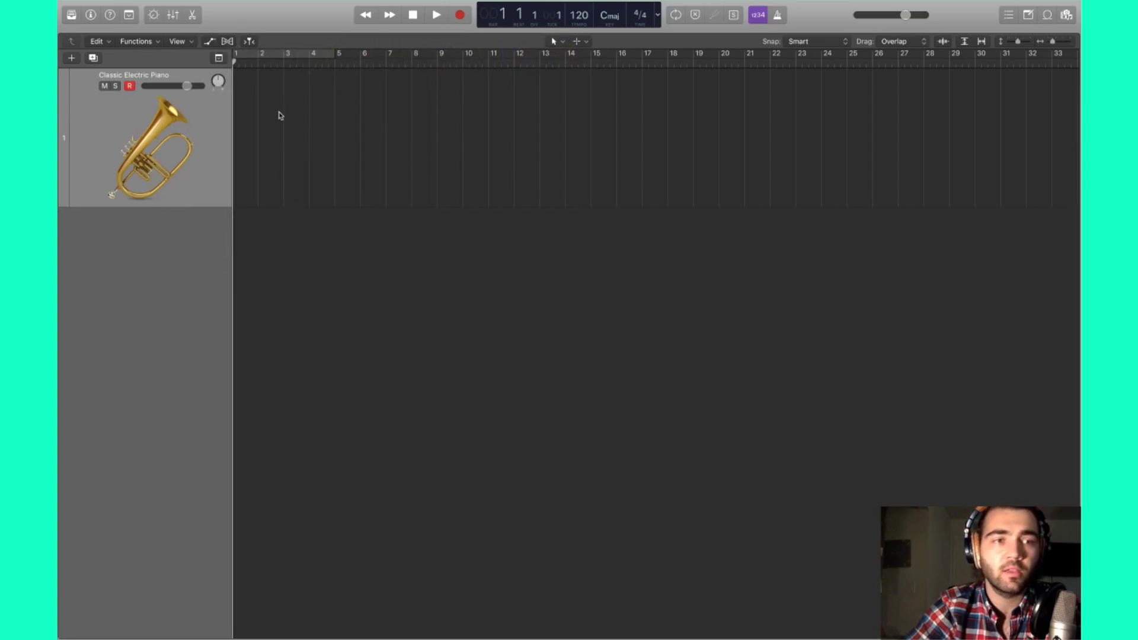
- Change the Classic Electric Piano track's icon to the red keyboard on a stand from the Keyboards category
{"action": "left_click", "coordinate": [173, 152]}
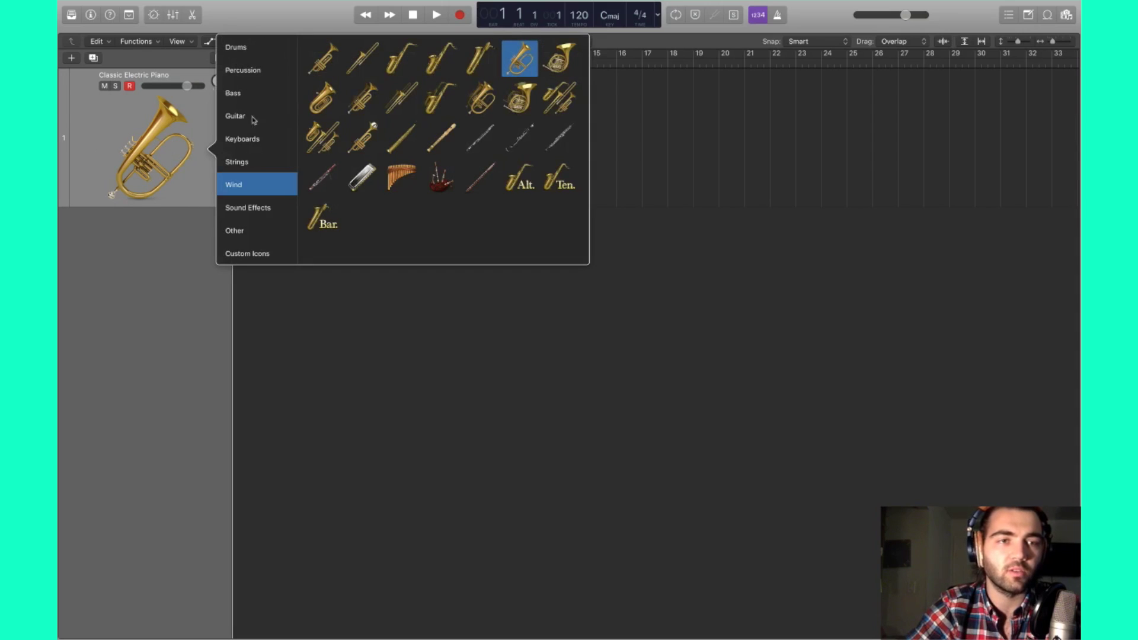
{"action": "left_click", "coordinate": [248, 139]}
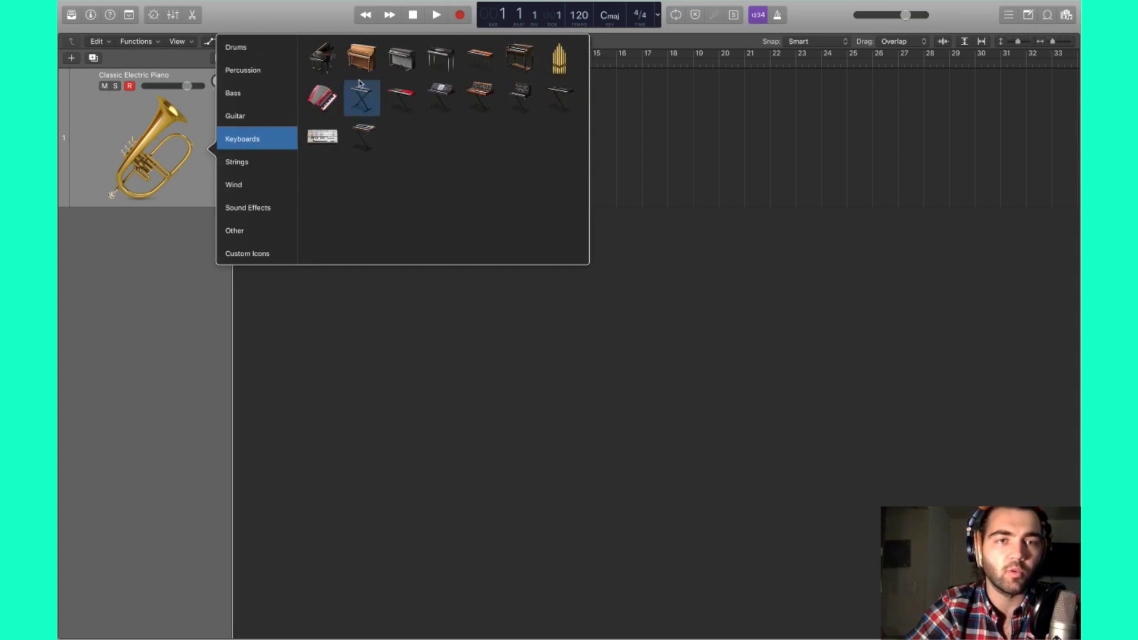
{"action": "left_click", "coordinate": [400, 95]}
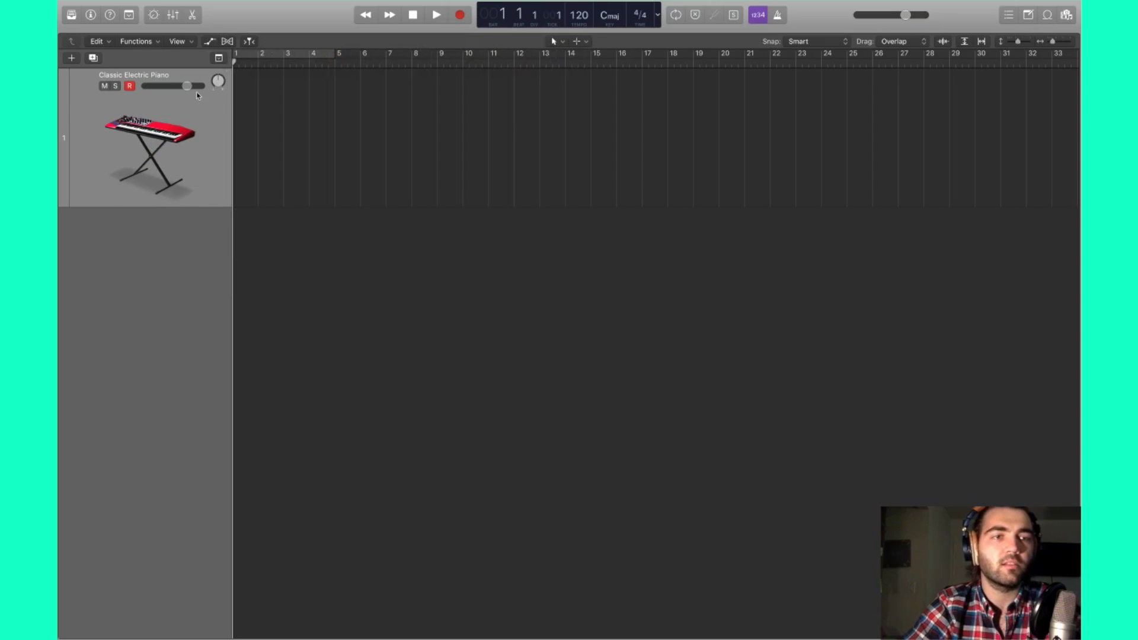
- Narrow the track header area and briefly solo the Classic Electric Piano track
{"action": "left_click_drag", "start_coordinate": [231, 119], "coordinate": [202, 125]}
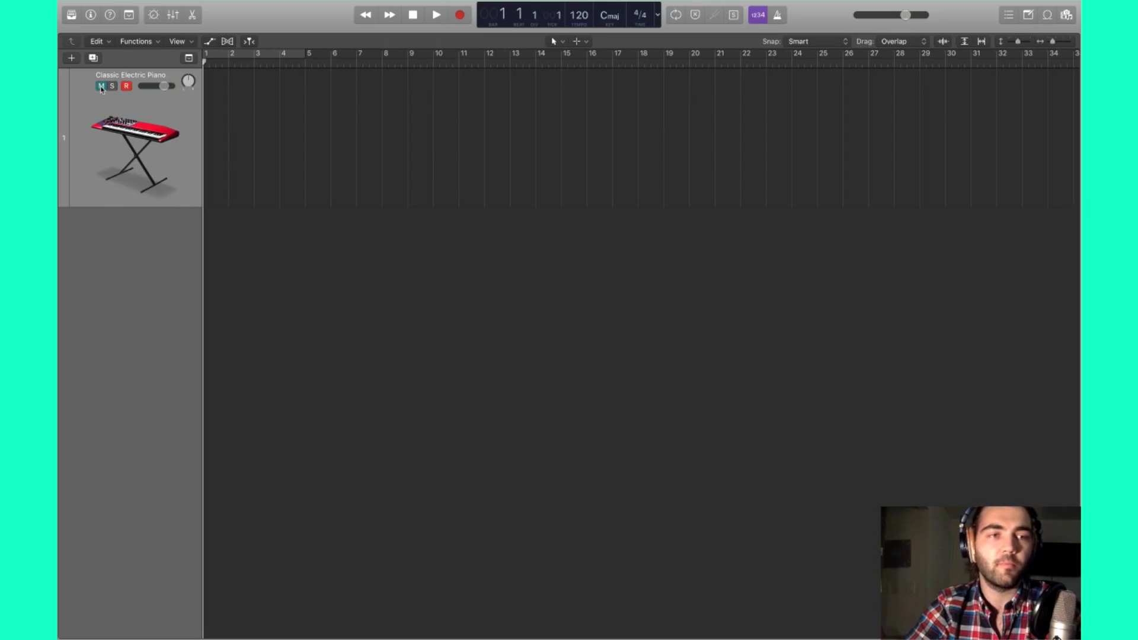
{"action": "left_click", "coordinate": [113, 87]}
{"action": "left_click", "coordinate": [113, 88]}
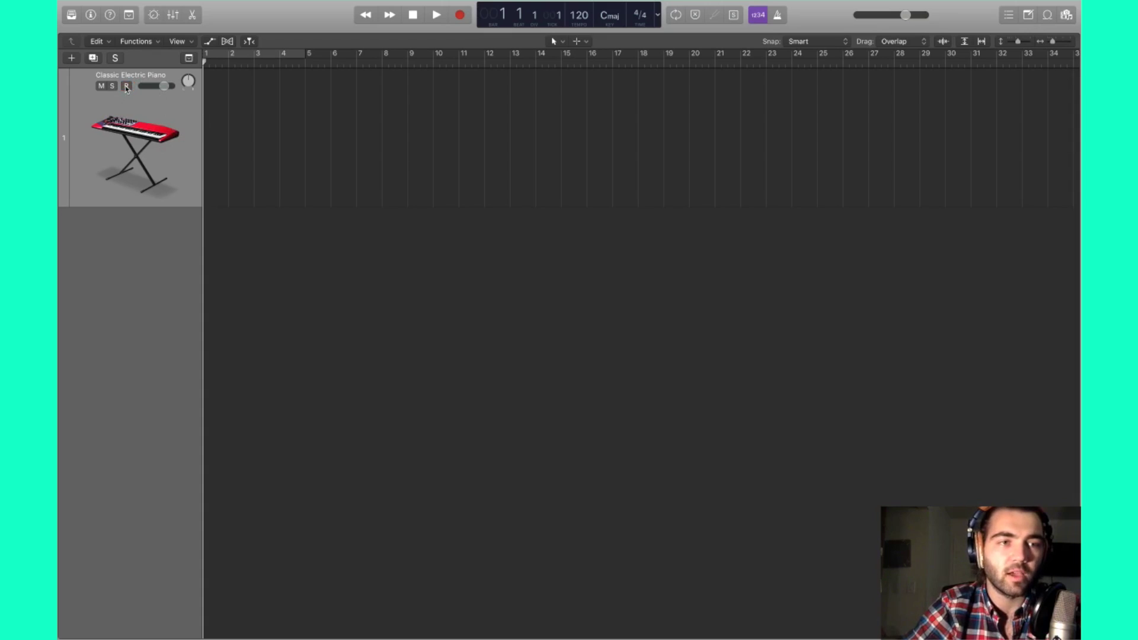
- Widen the track header area to give the Classic Electric Piano track's controls more room
{"action": "left_click_drag", "start_coordinate": [201, 95], "coordinate": [300, 92]}
{"action": "left_click", "coordinate": [295, 83]}
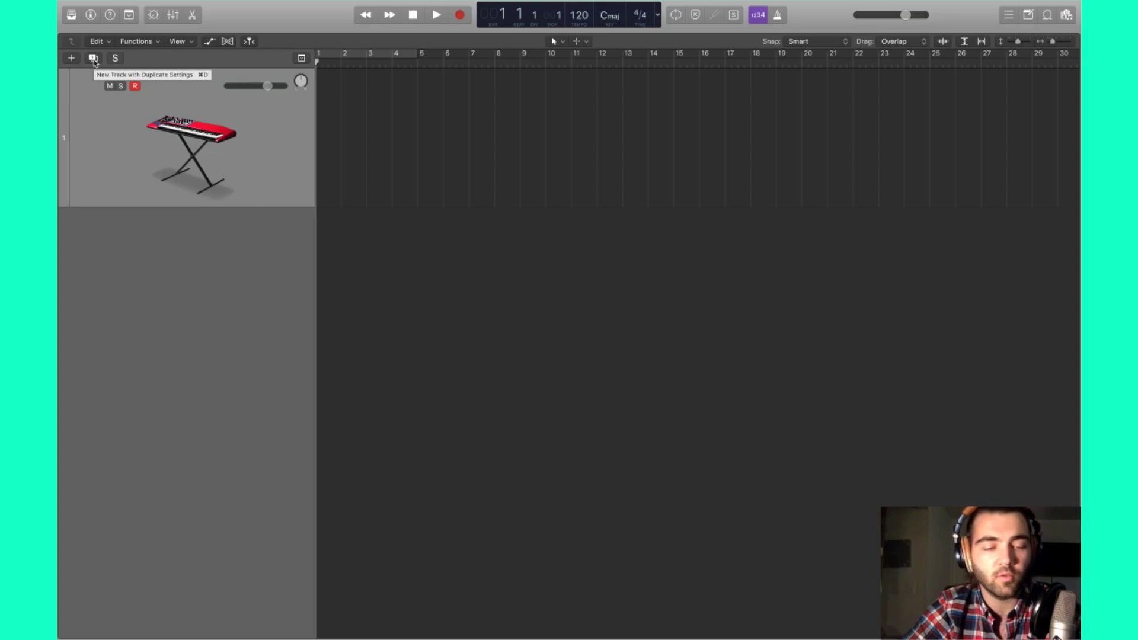
- Create and remove a duplicate of the Classic Electric Piano track, and turn solo on and off for the remaining track
{"action": "left_click", "coordinate": [94, 59]}
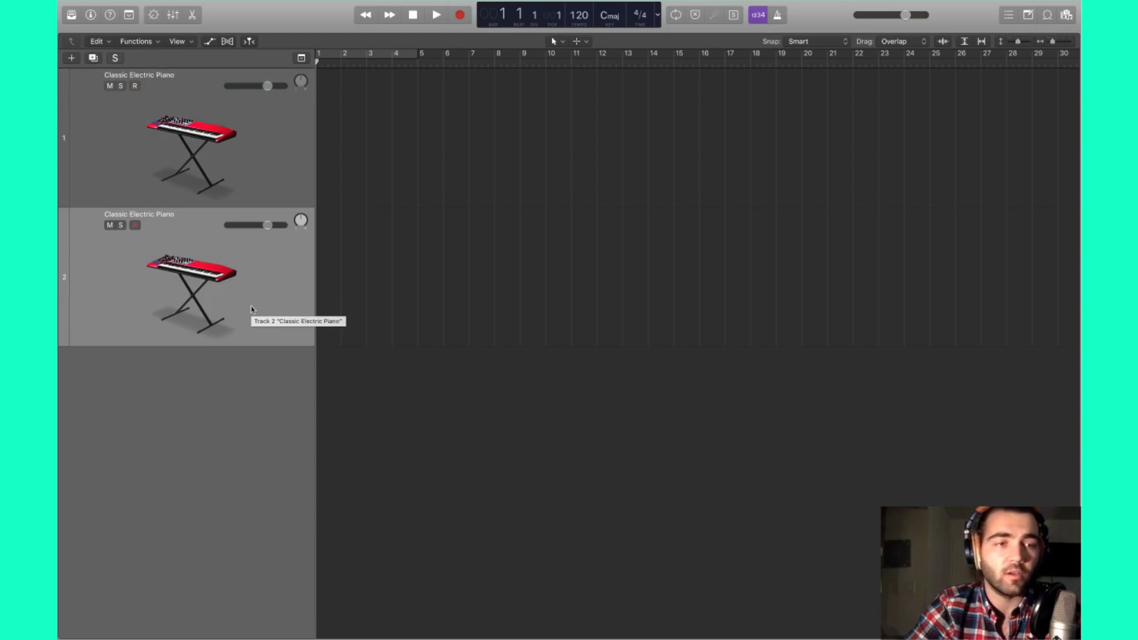
{"action": "key", "text": "super+BackSpace"}
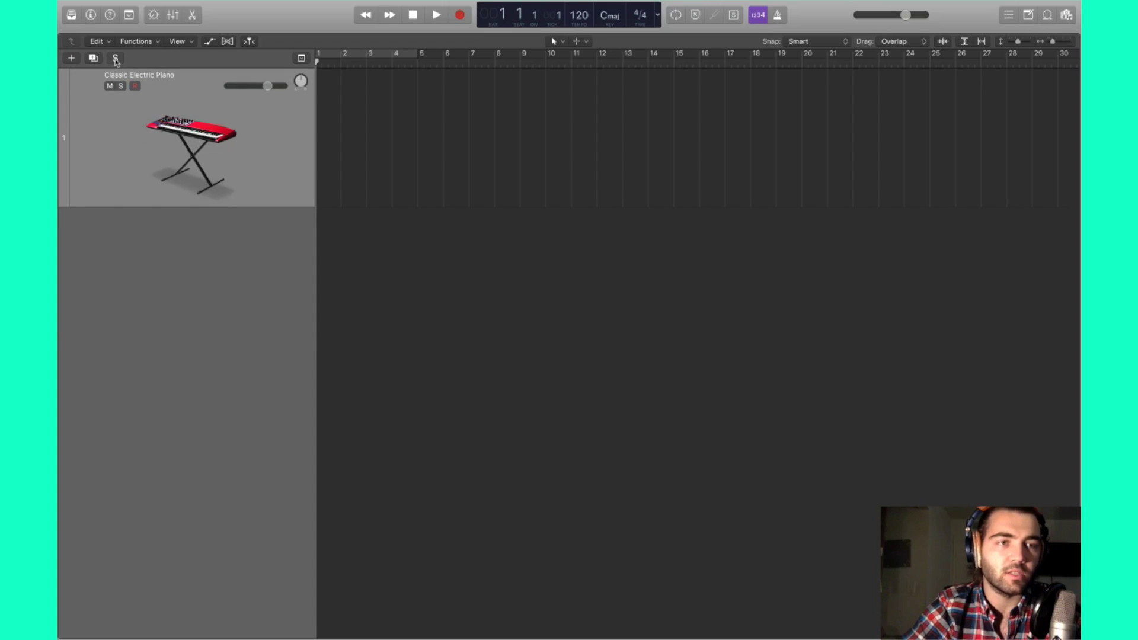
{"action": "left_click", "coordinate": [115, 59]}
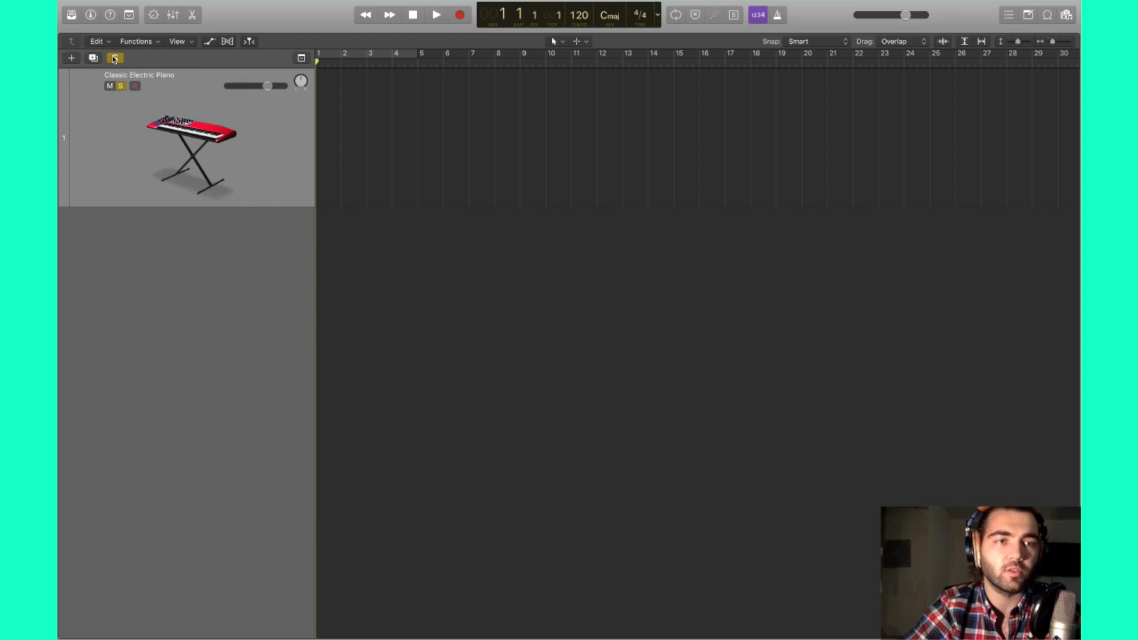
{"action": "left_click", "coordinate": [115, 59]}
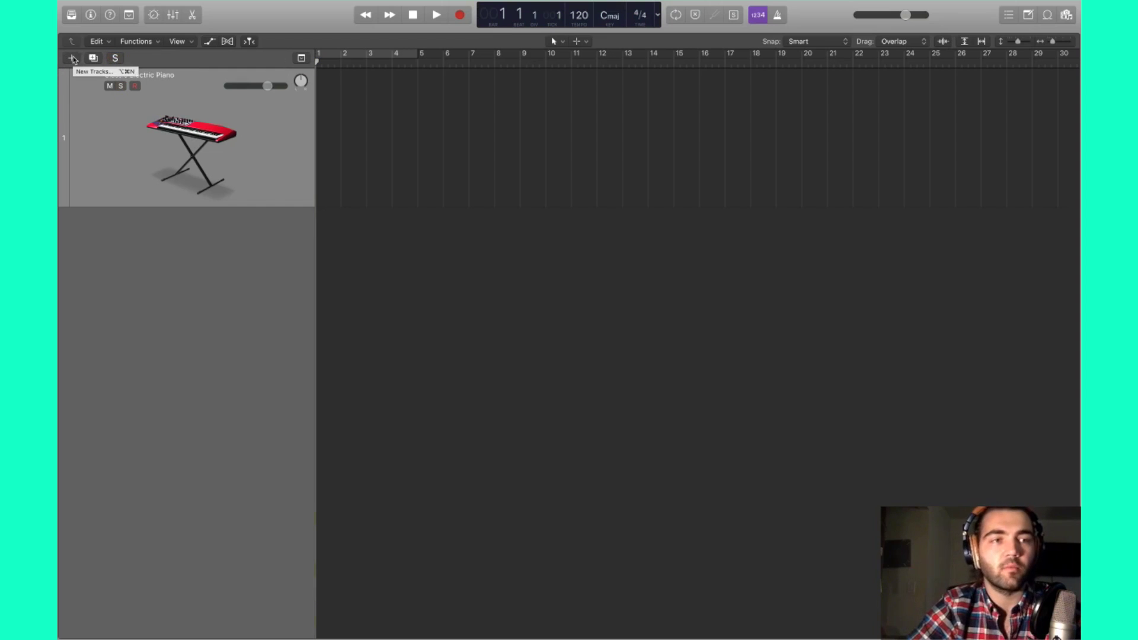
- Add one audio track below the electric piano track and make it taller so its large waveform icon shows
{"action": "left_click", "coordinate": [72, 59]}
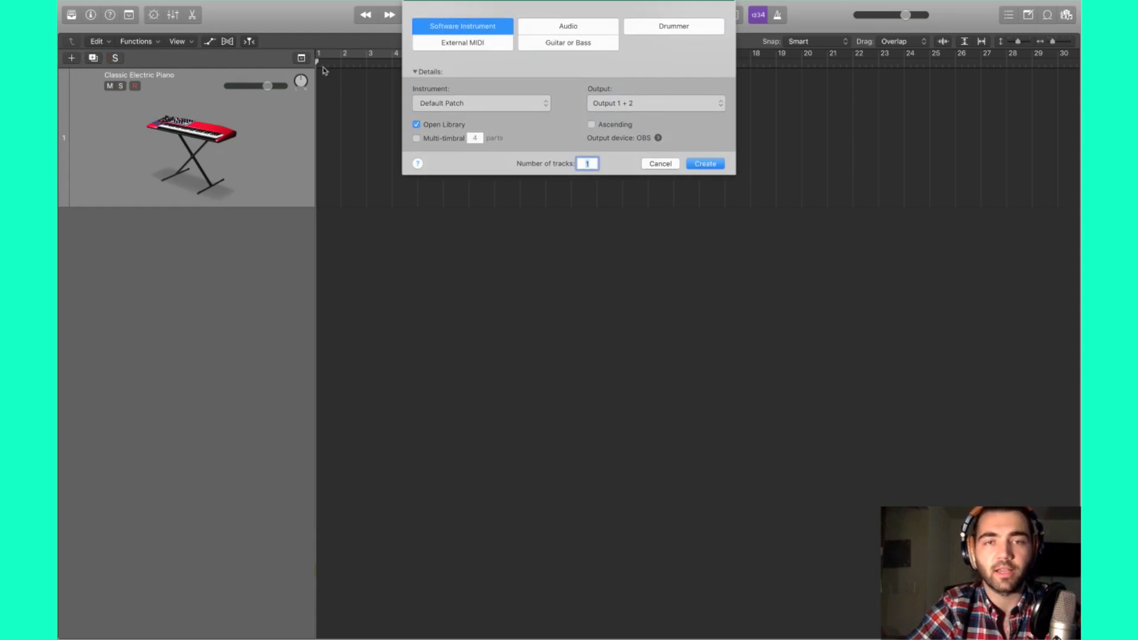
{"action": "left_click", "coordinate": [567, 26]}
{"action": "key", "text": "Return"}
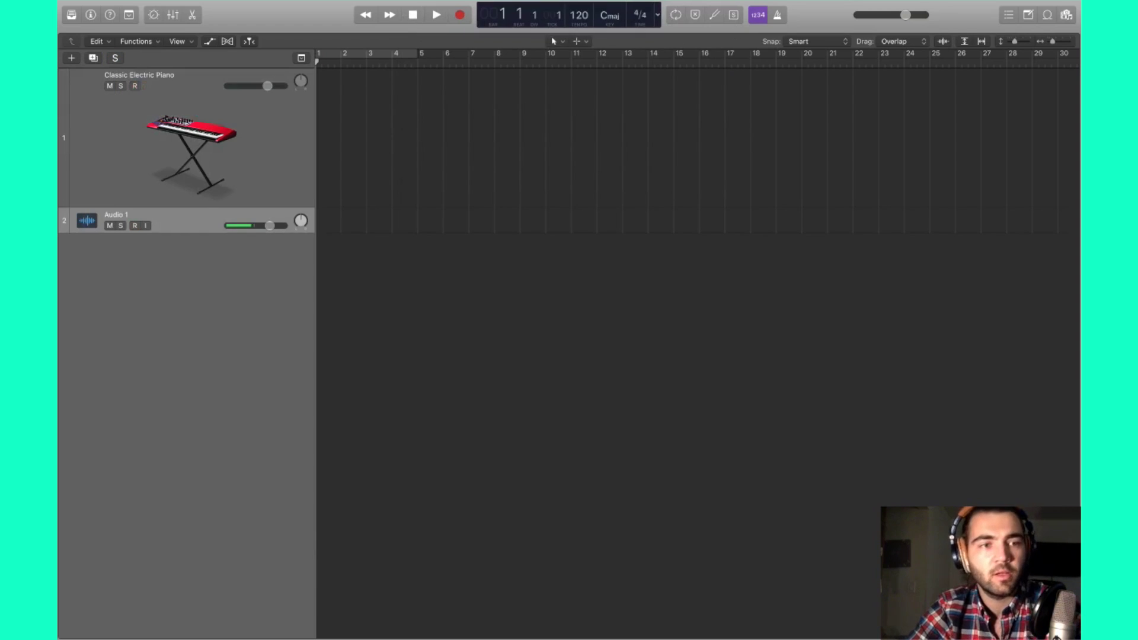
{"action": "left_click", "coordinate": [197, 232]}
{"action": "left_click_drag", "start_coordinate": [197, 232], "coordinate": [184, 341]}
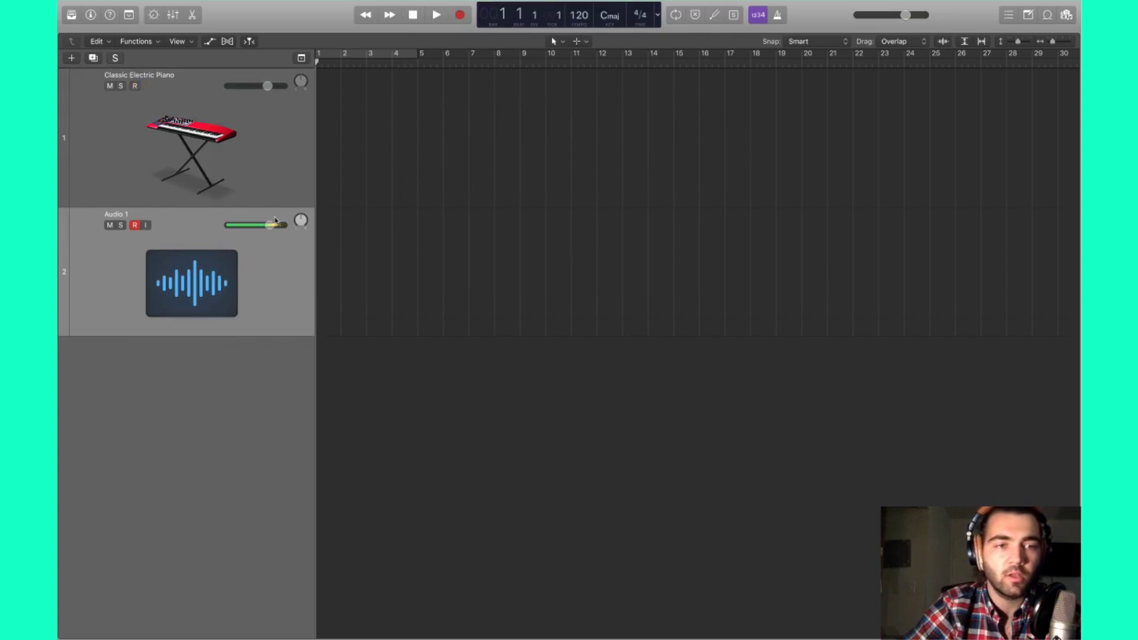
- Lower the new audio track's volume and try its input monitoring control
{"action": "left_click_drag", "start_coordinate": [269, 225], "coordinate": [248, 226]}
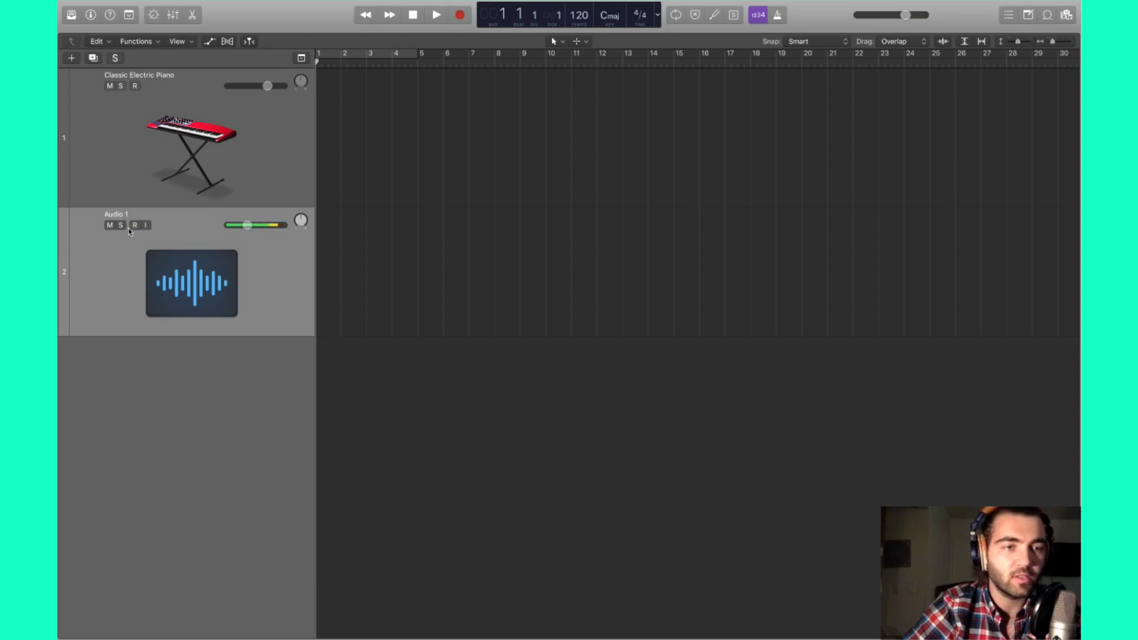
{"action": "left_click", "coordinate": [144, 225]}
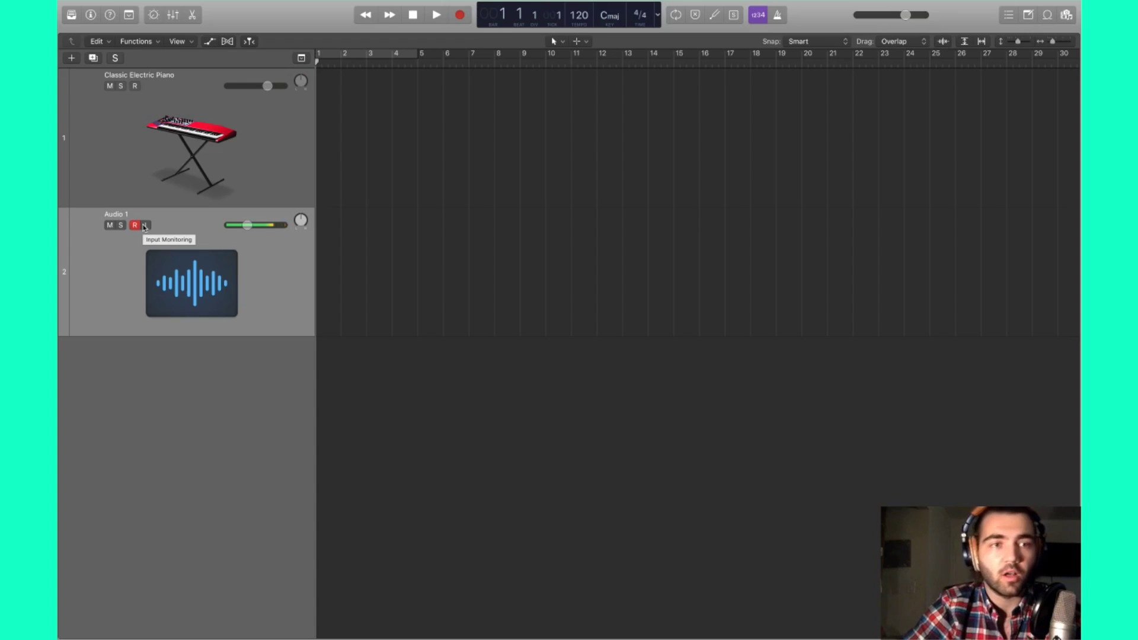
{"action": "left_click", "coordinate": [272, 113]}
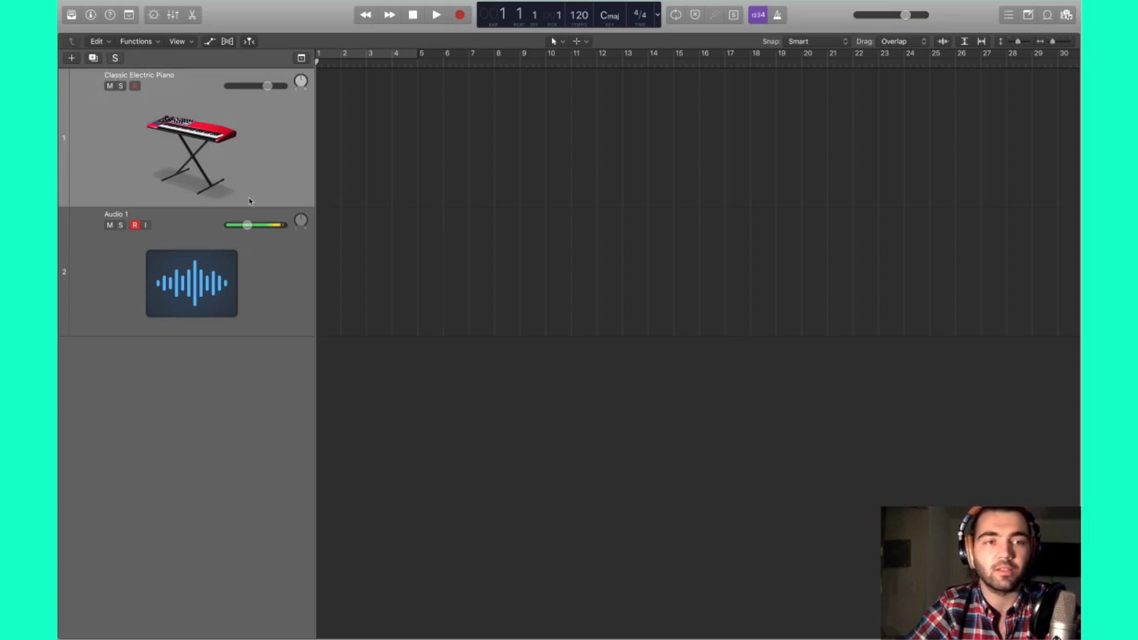
{"action": "left_click", "coordinate": [70, 58]}
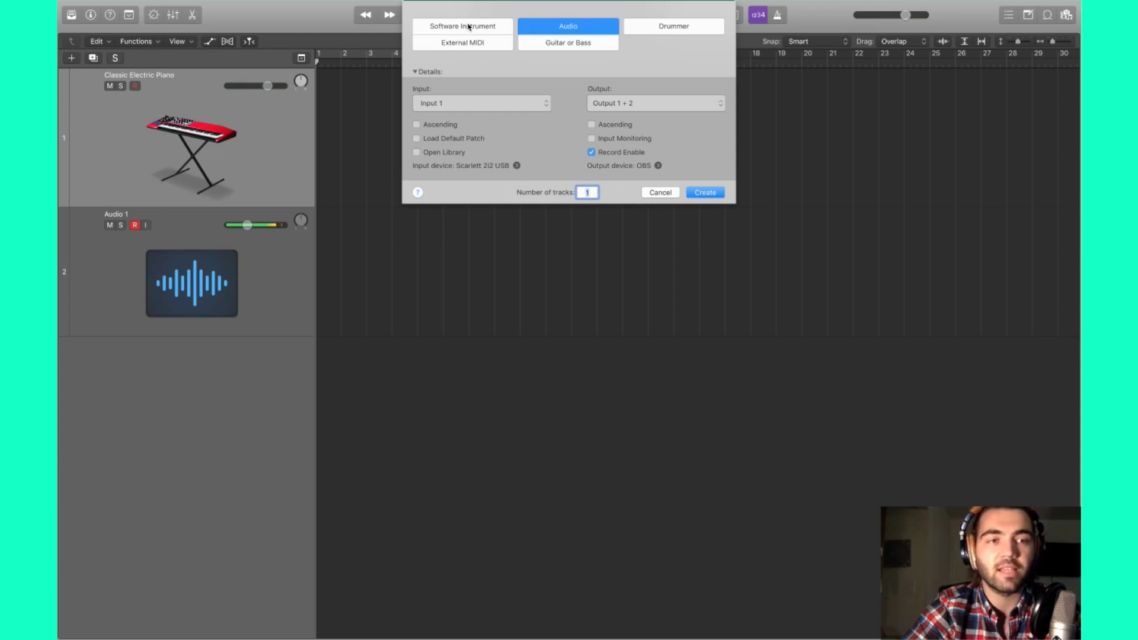
{"action": "left_click", "coordinate": [658, 192]}
{"action": "left_click", "coordinate": [264, 279]}
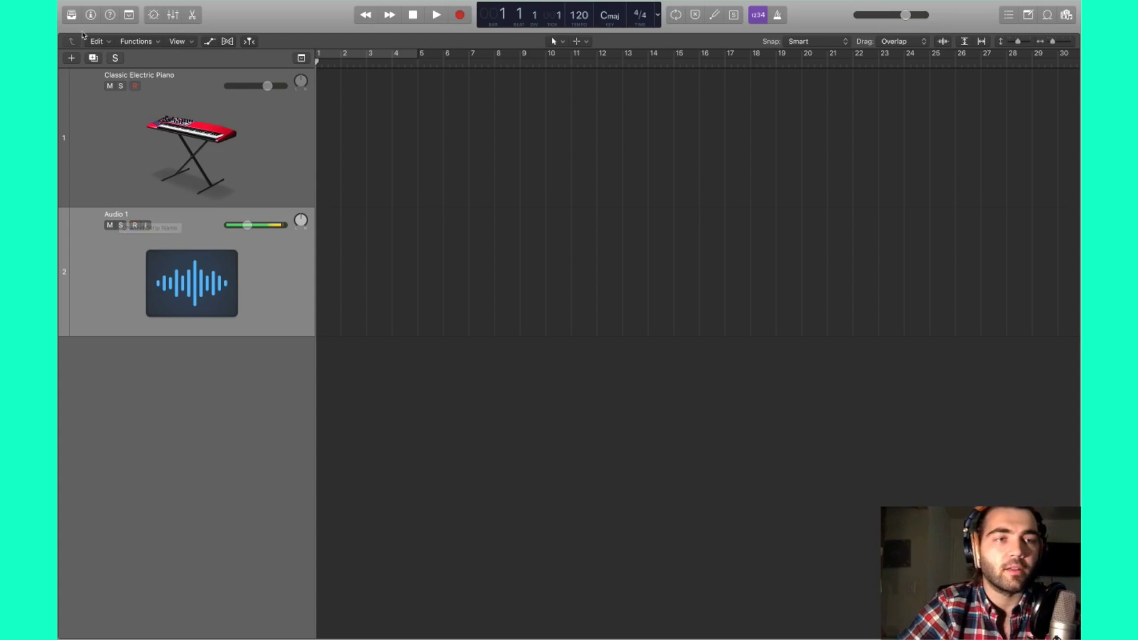
- Show the patch library for the electric piano track and browse the Electronic Drum Kit, Mallet, Guitar and Vintage Clav categories
{"action": "left_click", "coordinate": [246, 178]}
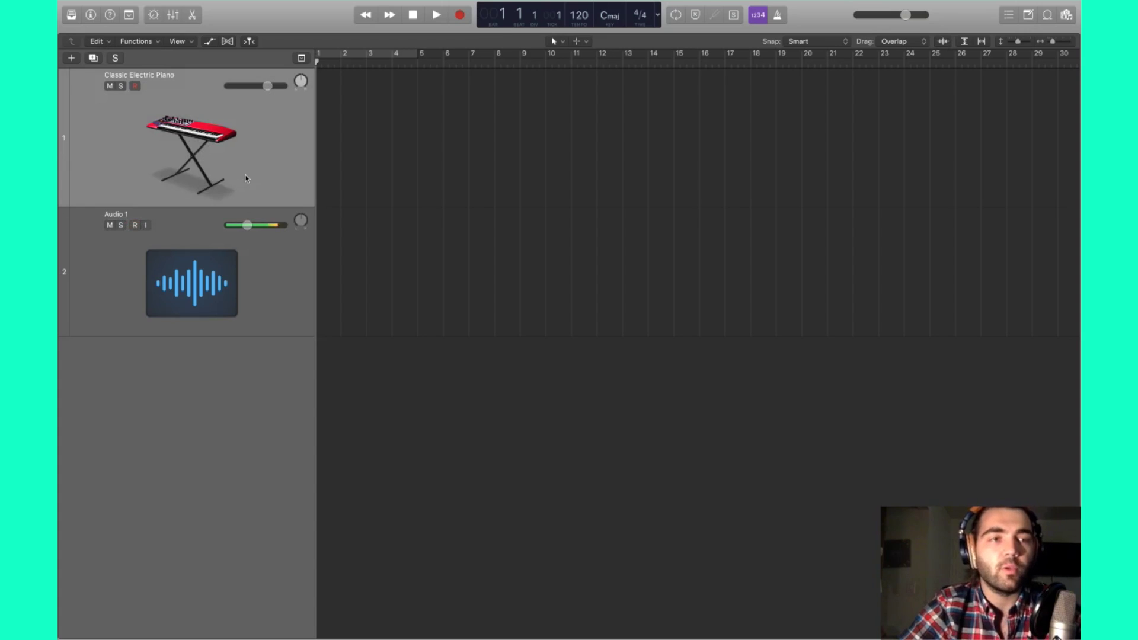
{"action": "left_click", "coordinate": [71, 15]}
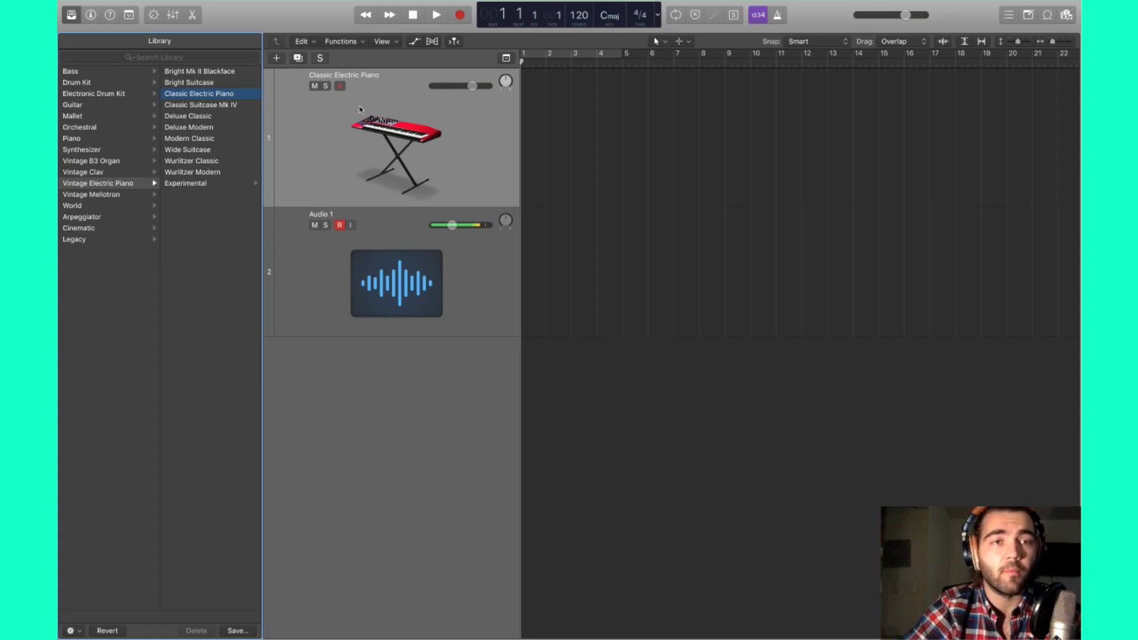
{"action": "left_click", "coordinate": [79, 94]}
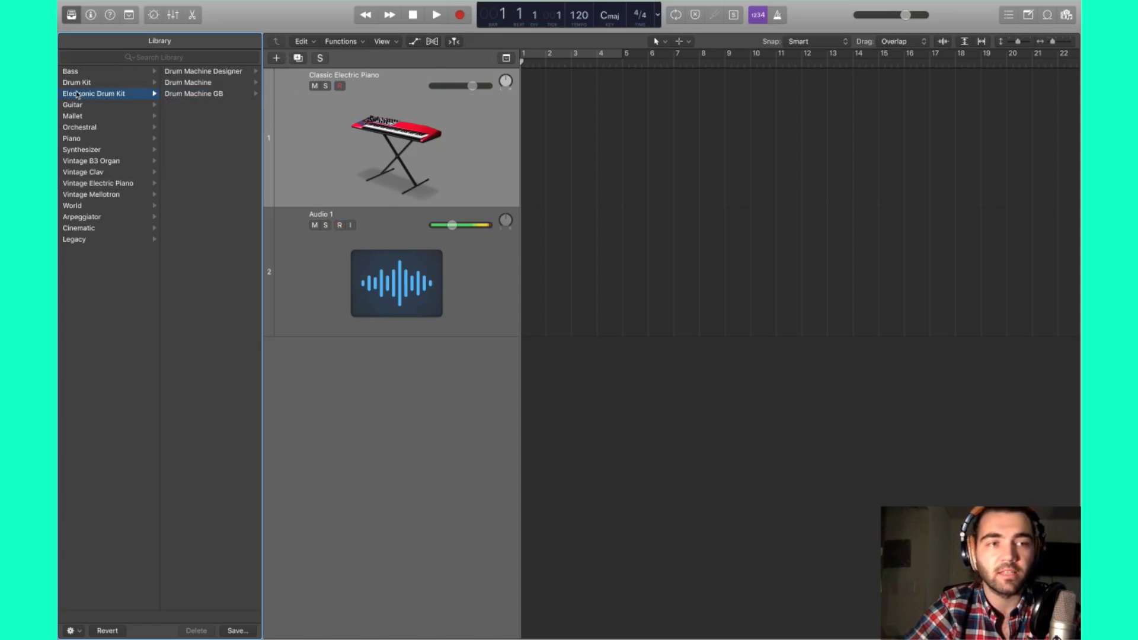
{"action": "left_click", "coordinate": [89, 117]}
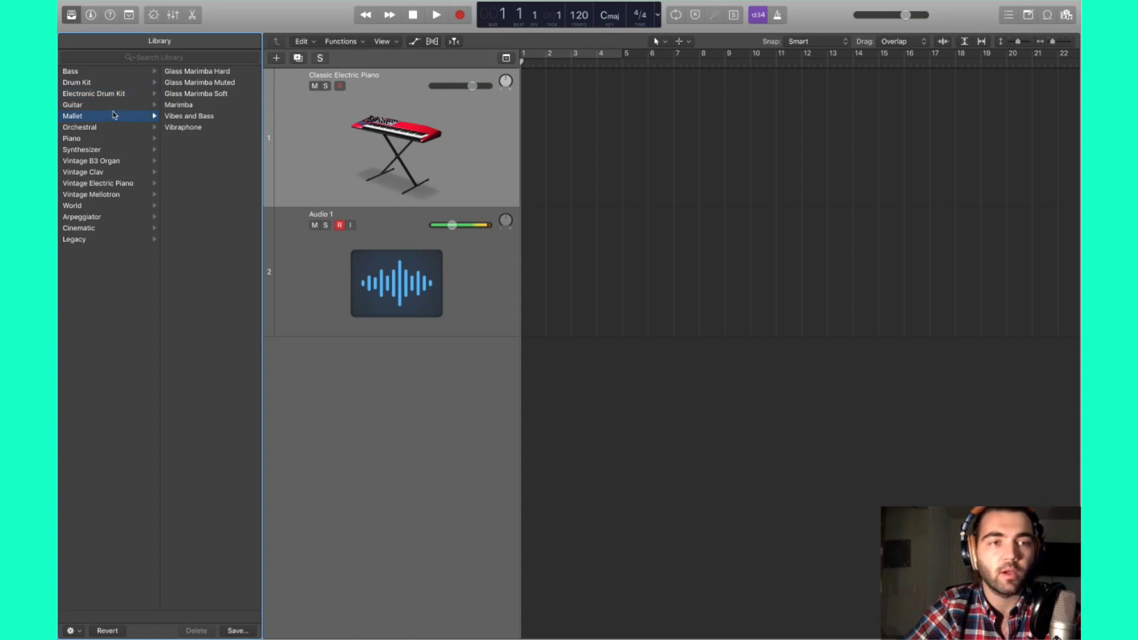
{"action": "left_click", "coordinate": [114, 106]}
{"action": "left_click", "coordinate": [93, 172]}
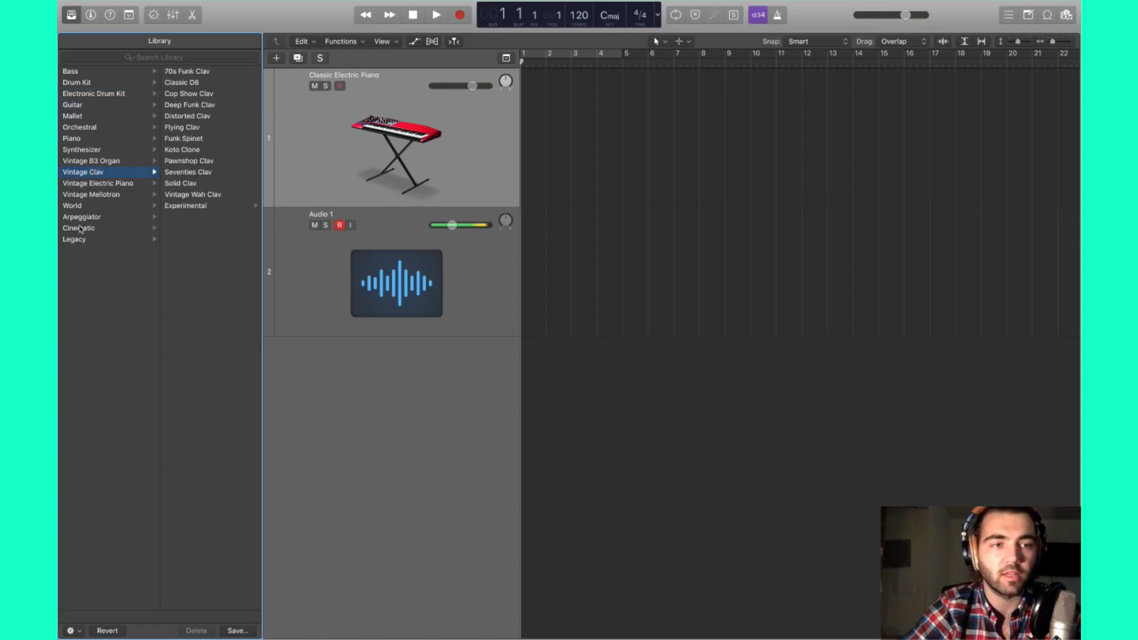
- Try the World keyboard patches Afro-Cuban Piano and Polka Accordion on the first track, ending with Tango Accordion loaded
{"action": "left_click", "coordinate": [76, 206]}
{"action": "left_click", "coordinate": [197, 72]}
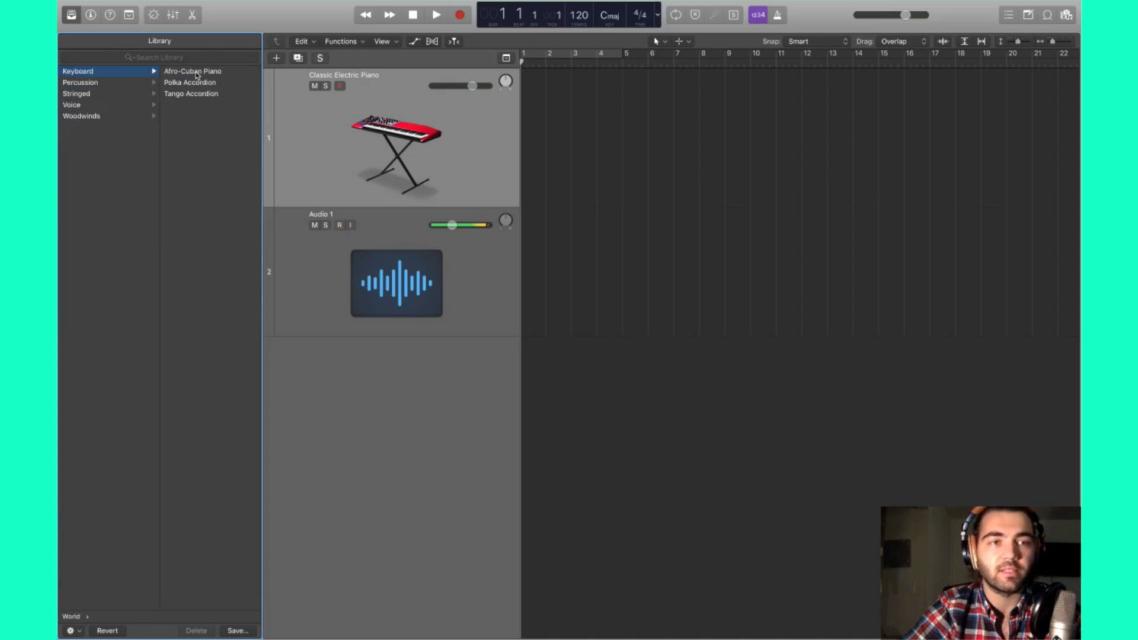
{"action": "left_click", "coordinate": [198, 72]}
{"action": "left_click", "coordinate": [193, 82]}
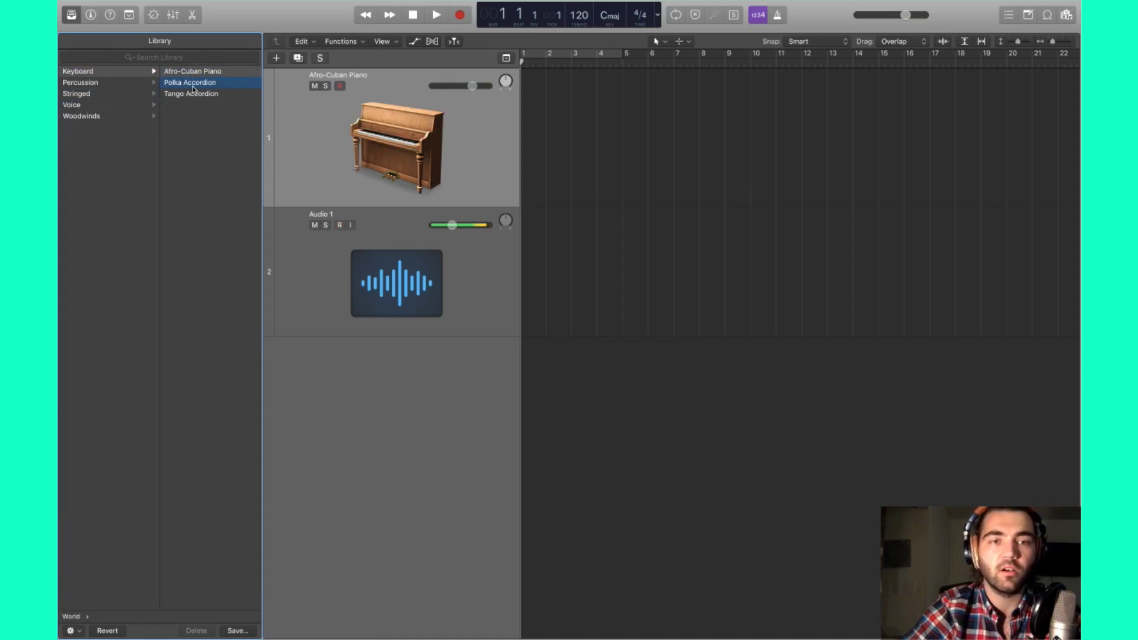
{"action": "left_click", "coordinate": [196, 93]}
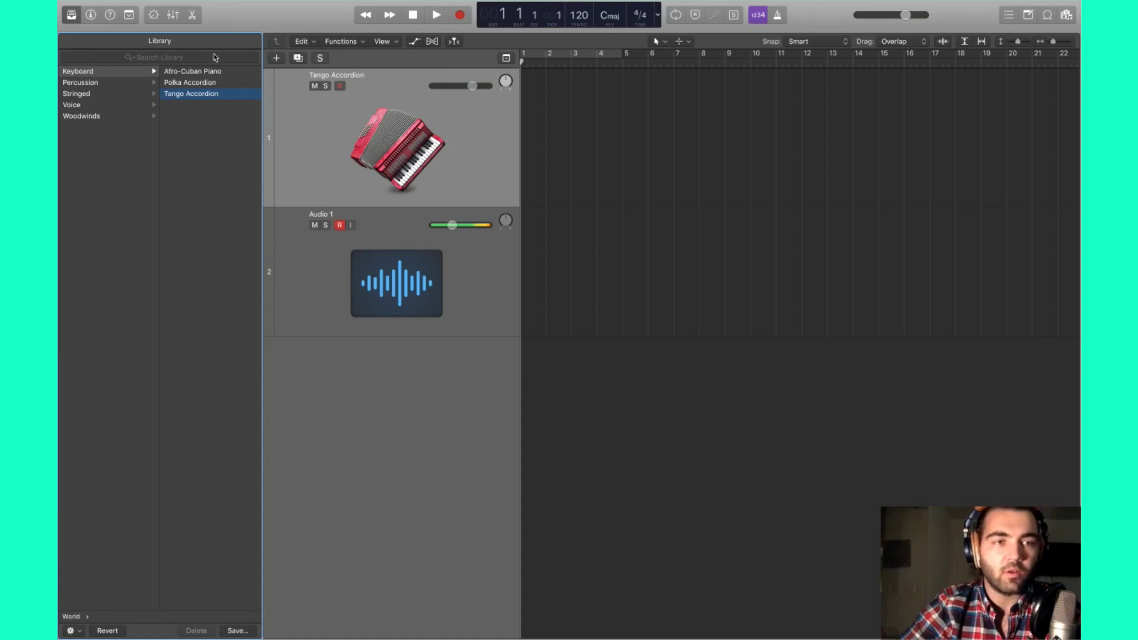
- Load the Fizzy Beats drum machine patch from the Electronic Drum Kit category onto the first track
{"action": "scroll", "coordinate": [119, 272], "scroll_direction": "left", "scroll_amount": 3}
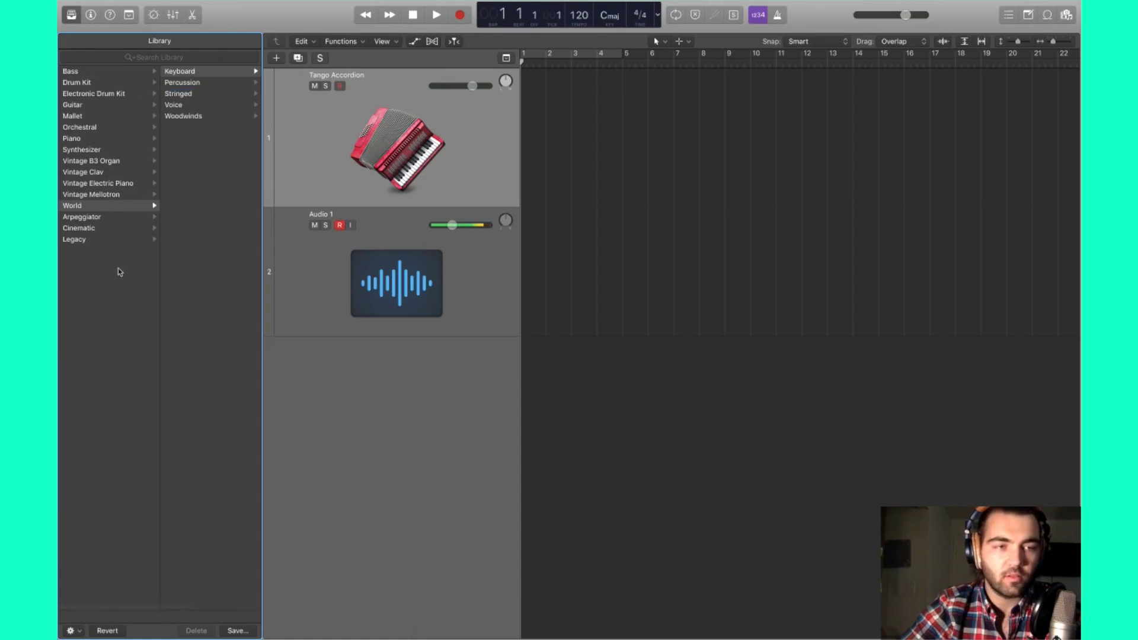
{"action": "left_click", "coordinate": [82, 83]}
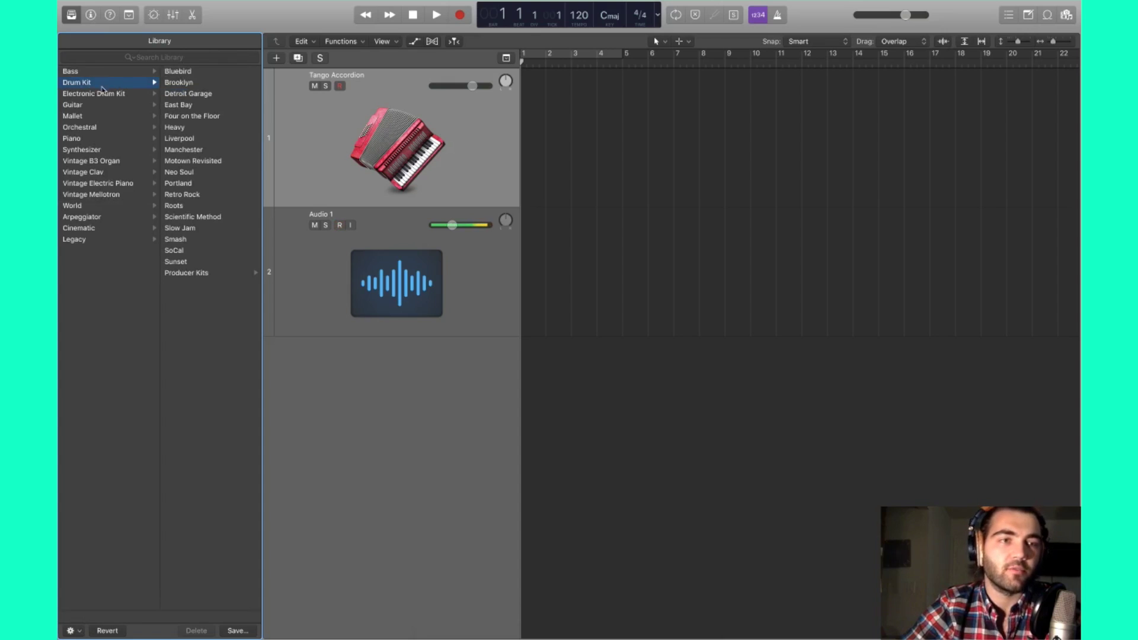
{"action": "left_click", "coordinate": [100, 95]}
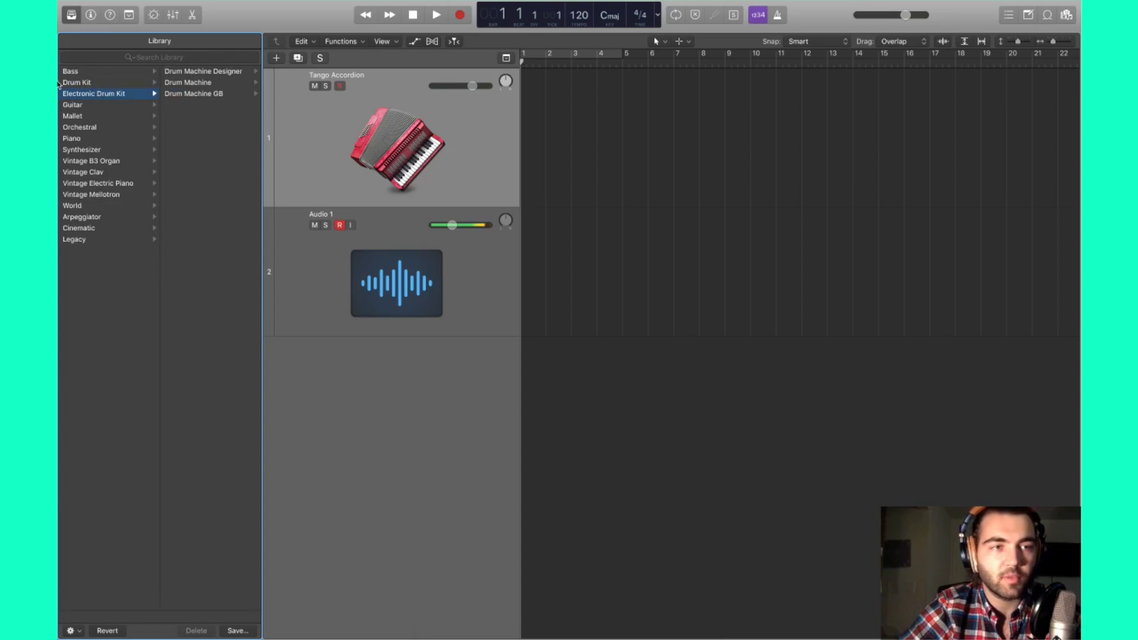
{"action": "left_click", "coordinate": [199, 82]}
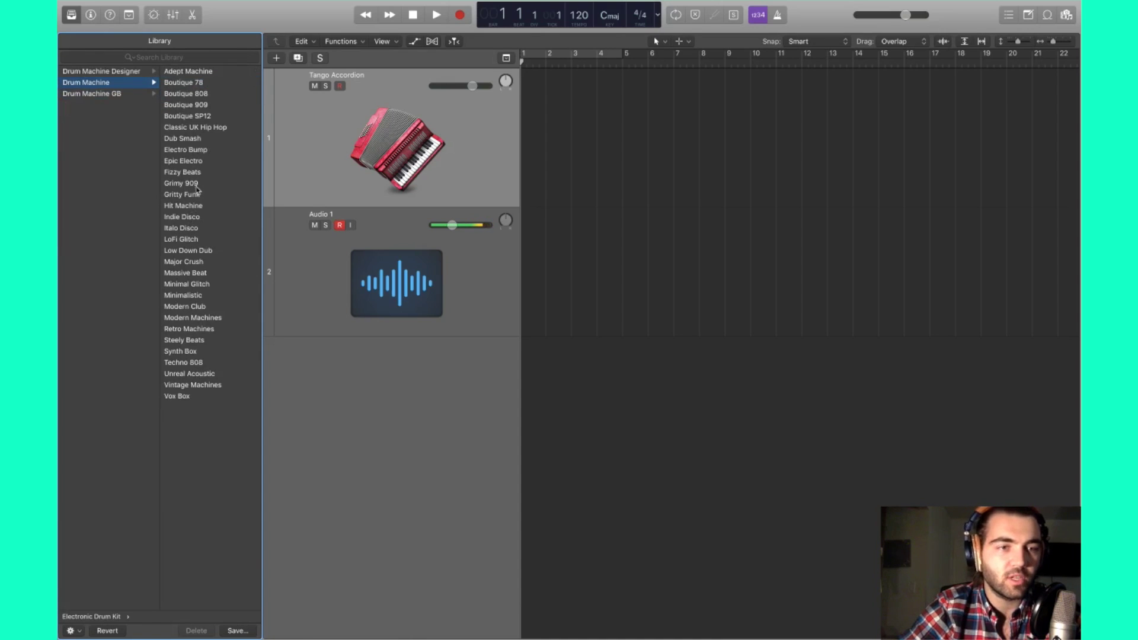
{"action": "left_click", "coordinate": [196, 174]}
- Show Musical Typing, lower its octave to C1 and play a few notes on the drum machine
{"action": "key", "text": "super+k"}
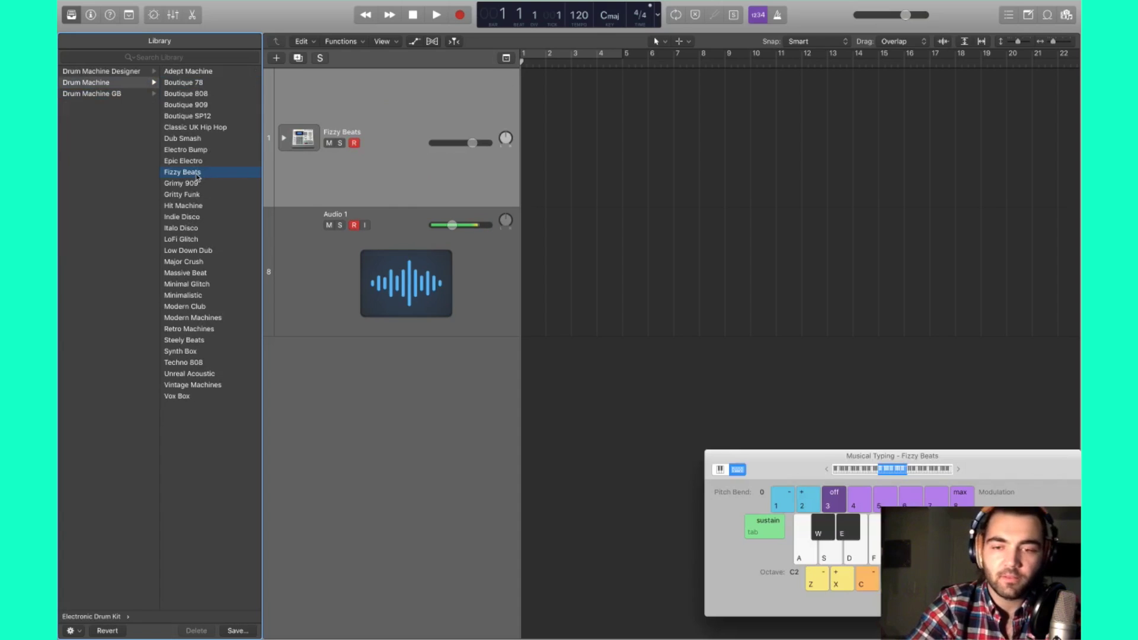
{"action": "key", "text": "w"}
{"action": "key", "text": "z"}
{"action": "key", "text": "a"}
{"action": "key", "text": "w"}
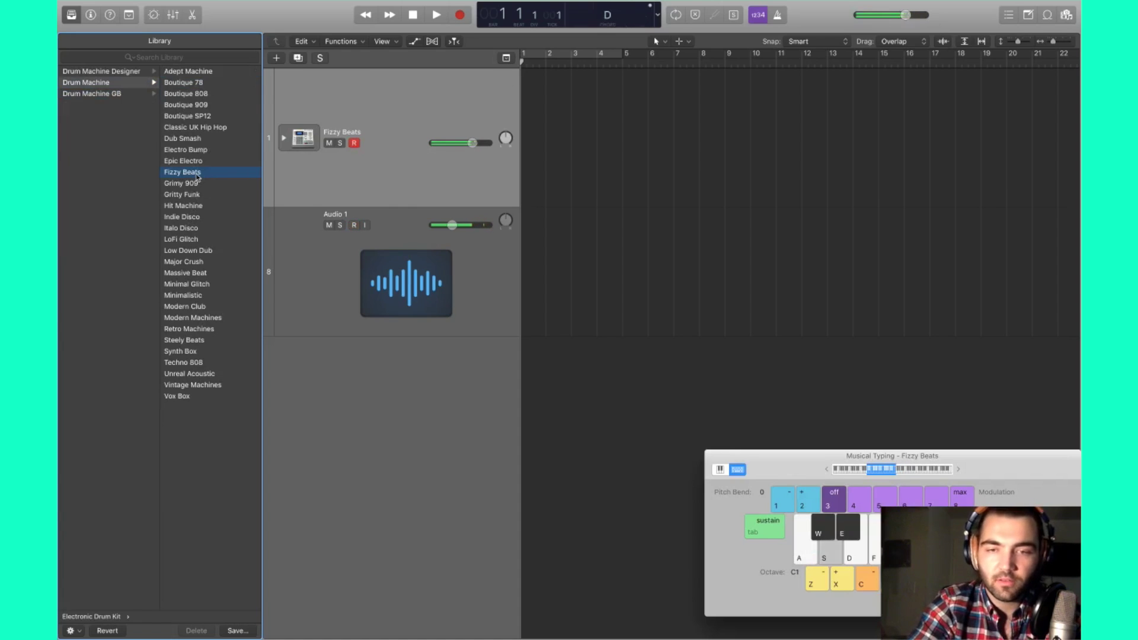
{"action": "key", "text": "w"}
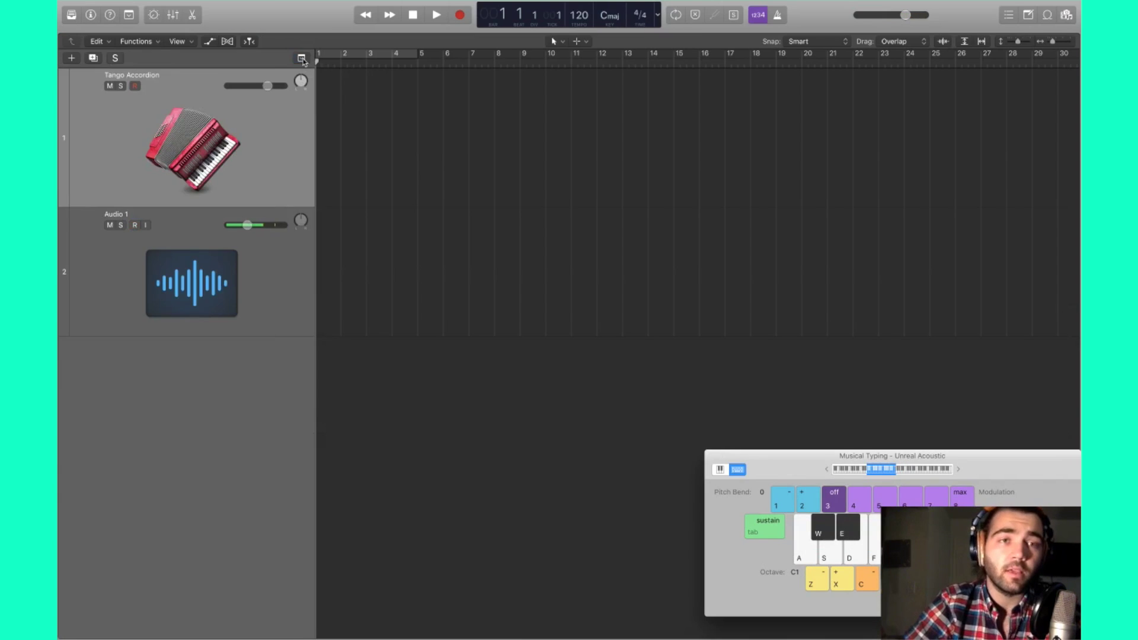
- Show the global tracks and add two consecutive eight-bar arrangement sections starting at bar 1
{"action": "left_click", "coordinate": [301, 58]}
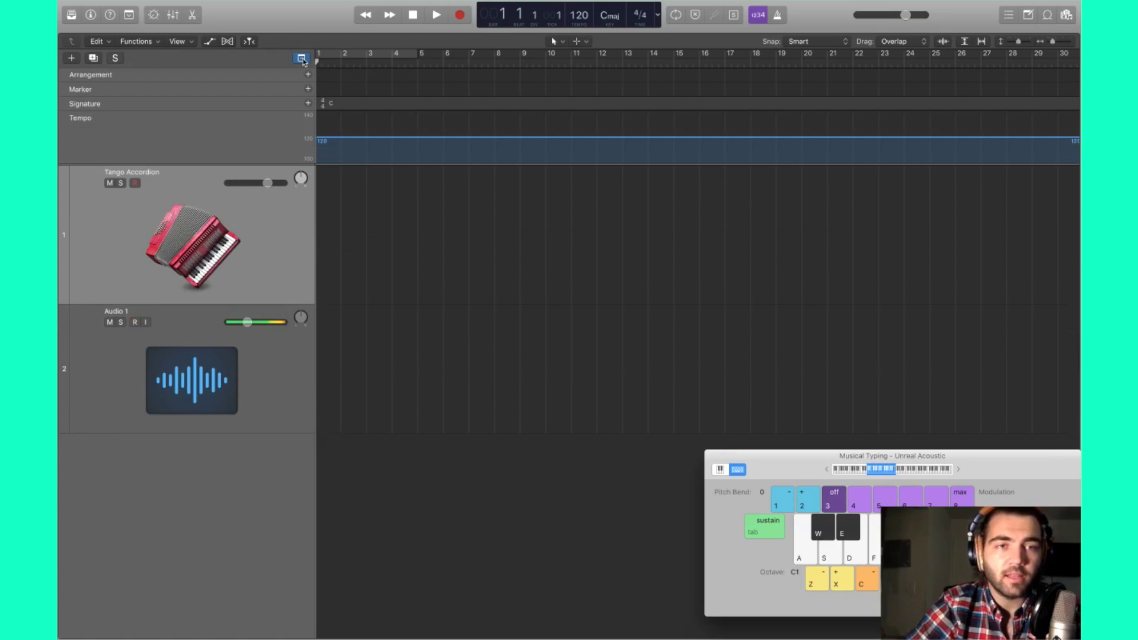
{"action": "left_click", "coordinate": [417, 59]}
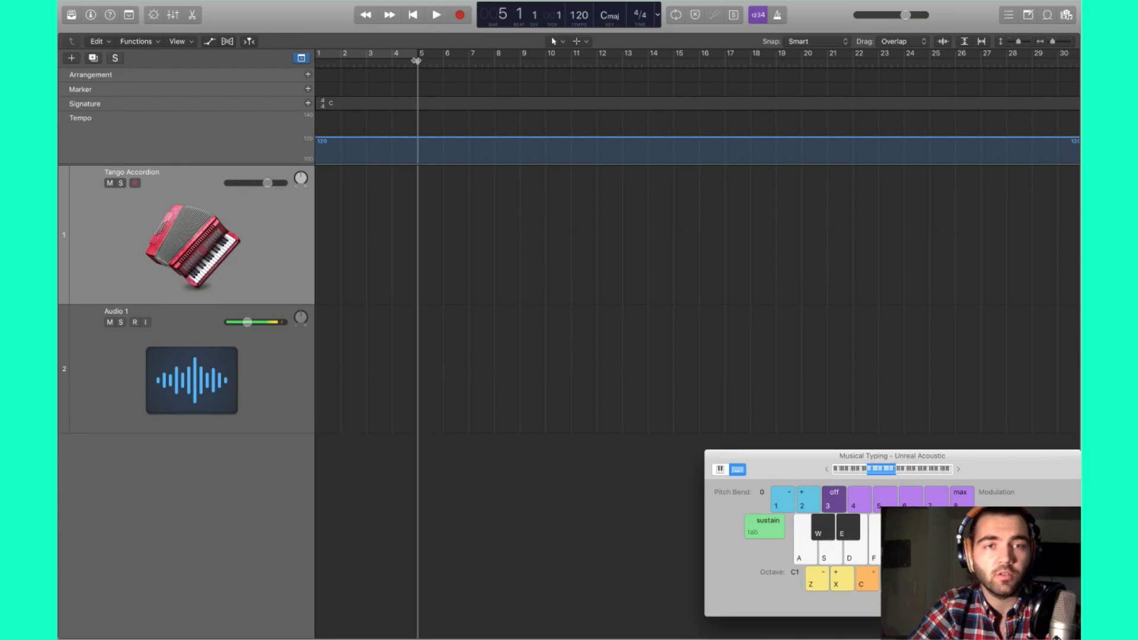
{"action": "left_click", "coordinate": [307, 75]}
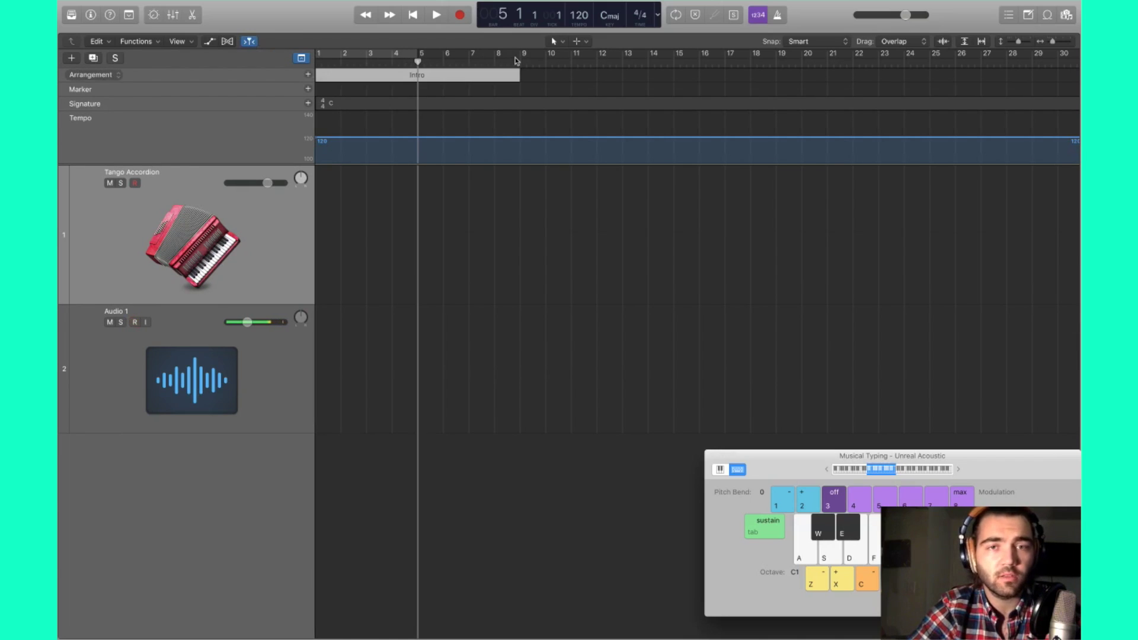
{"action": "left_click", "coordinate": [519, 59]}
{"action": "left_click", "coordinate": [308, 75]}
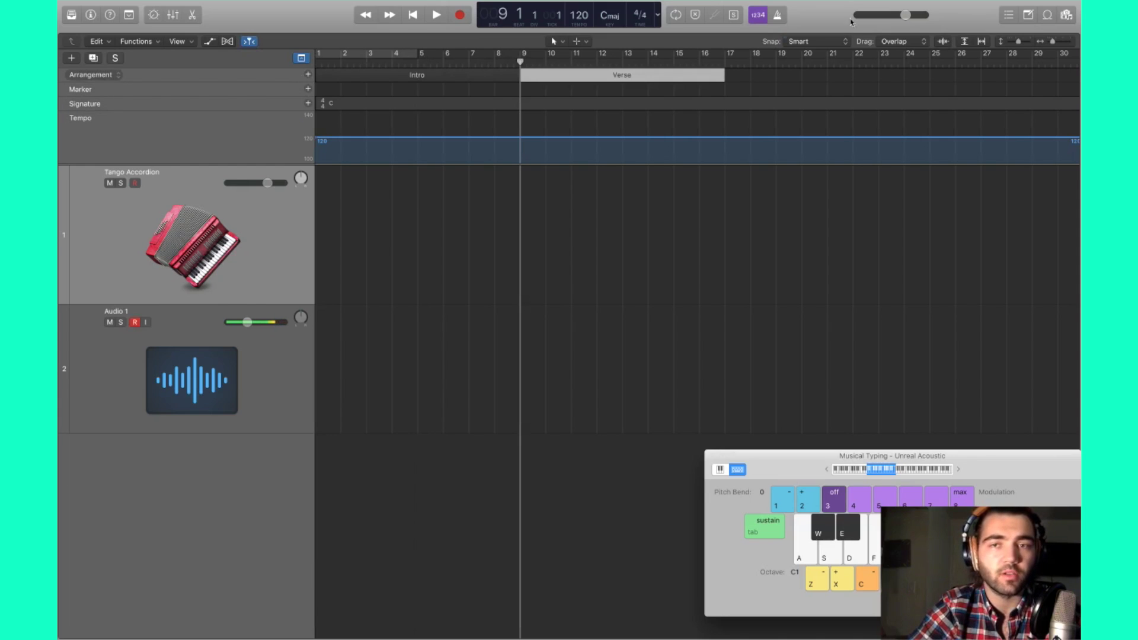
{"action": "left_click", "coordinate": [724, 59]}
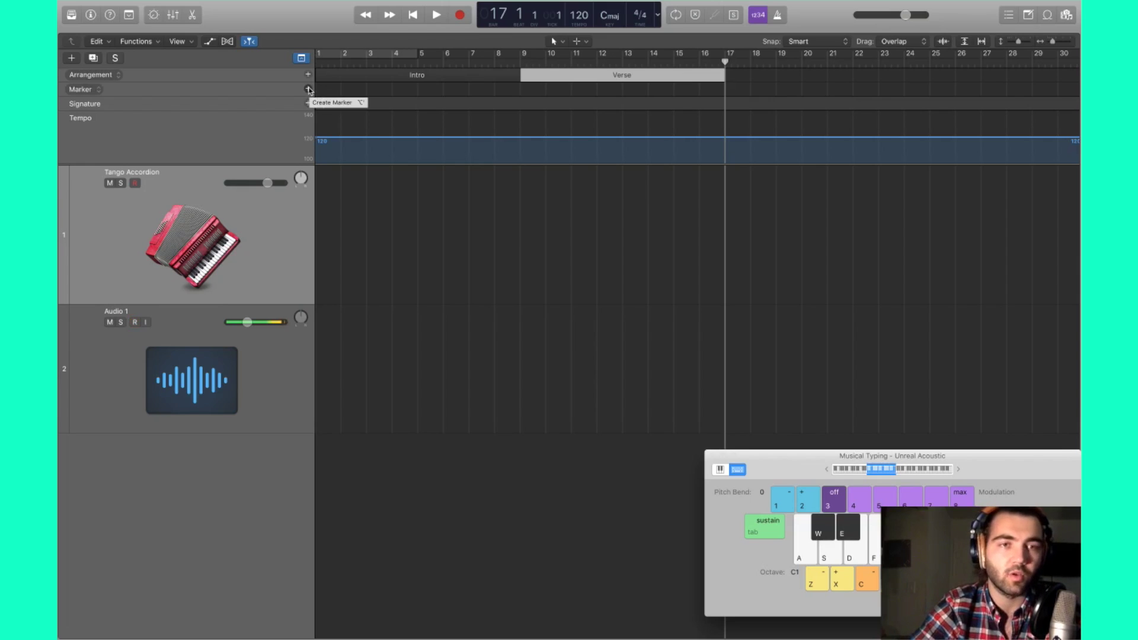
- Create a marker at bar 5 and rename it "Name"
{"action": "left_click", "coordinate": [415, 59]}
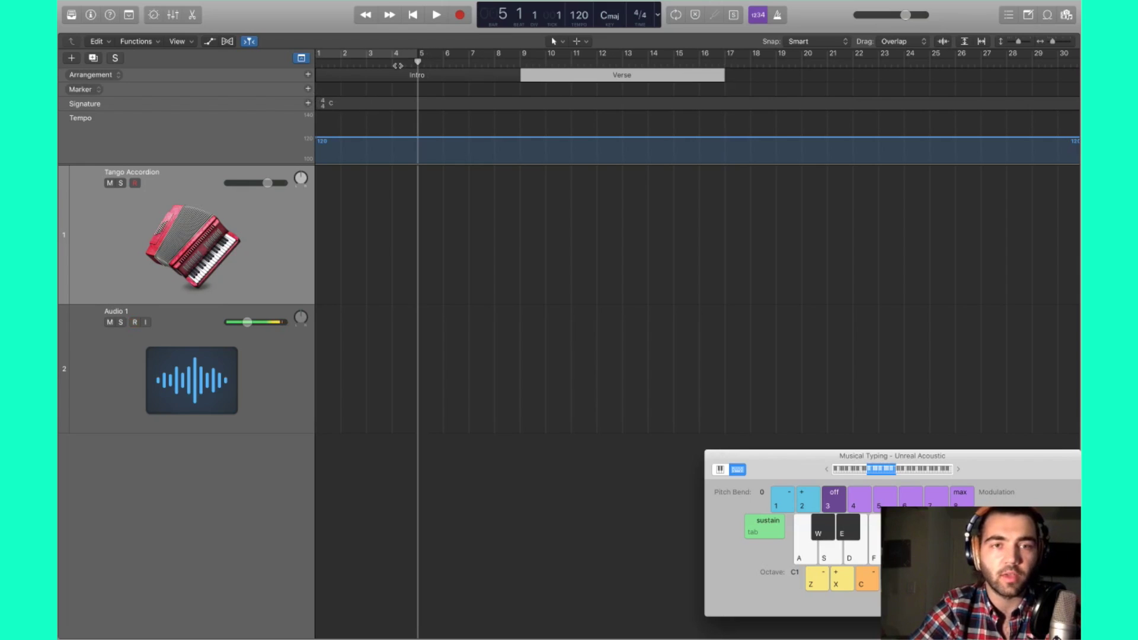
{"action": "left_click", "coordinate": [308, 89]}
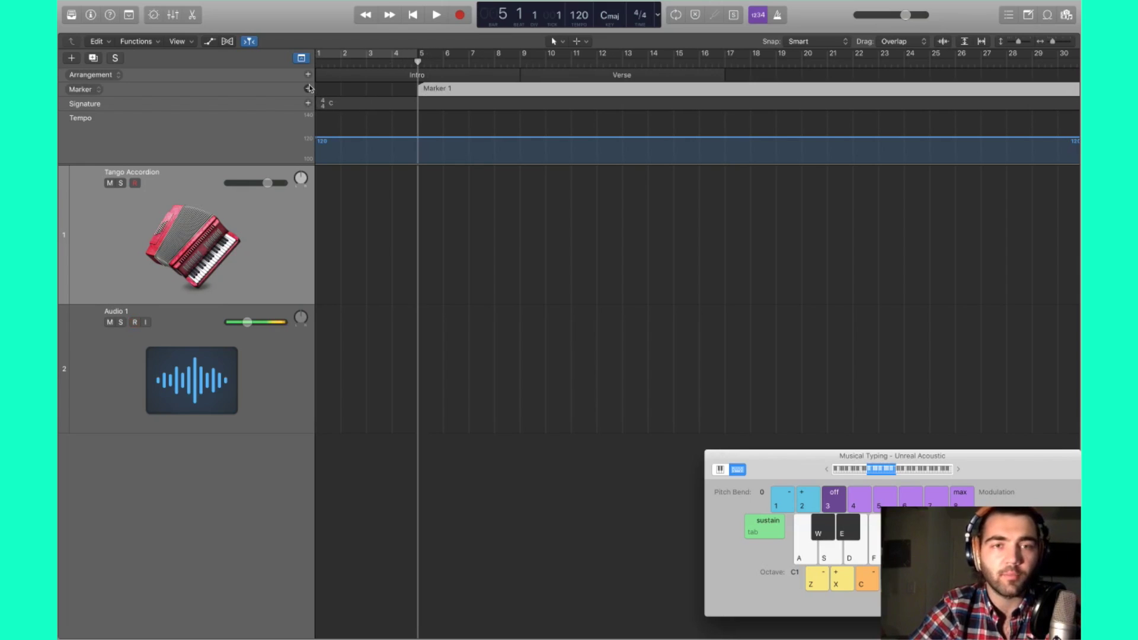
{"action": "double_click", "coordinate": [445, 93]}
{"action": "type", "text": "Name"}
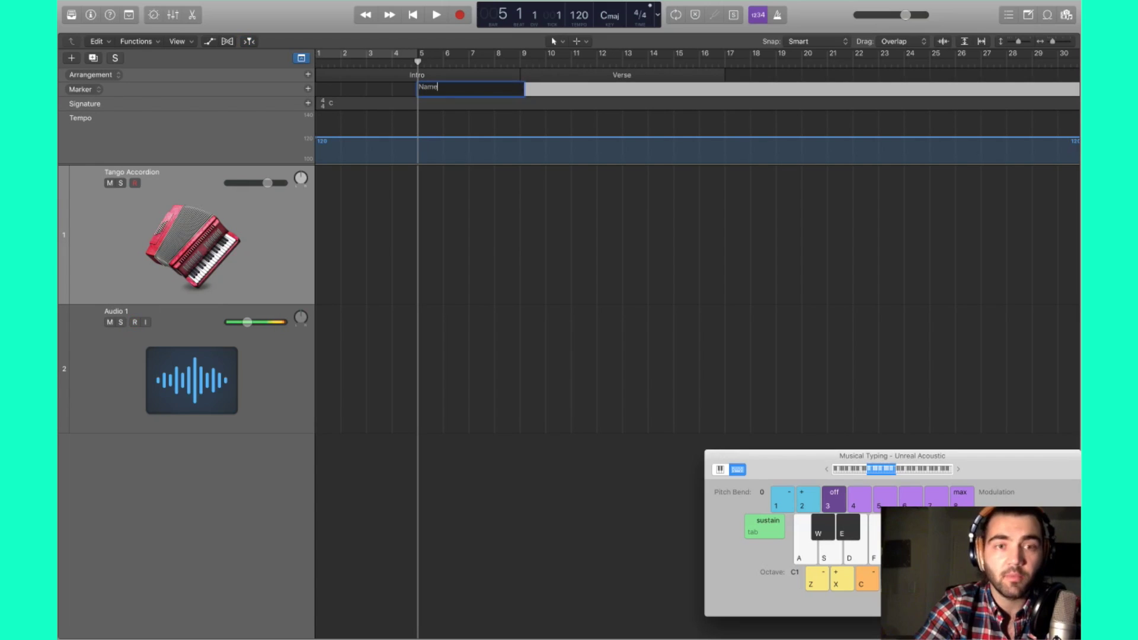
{"action": "key", "text": "Return"}
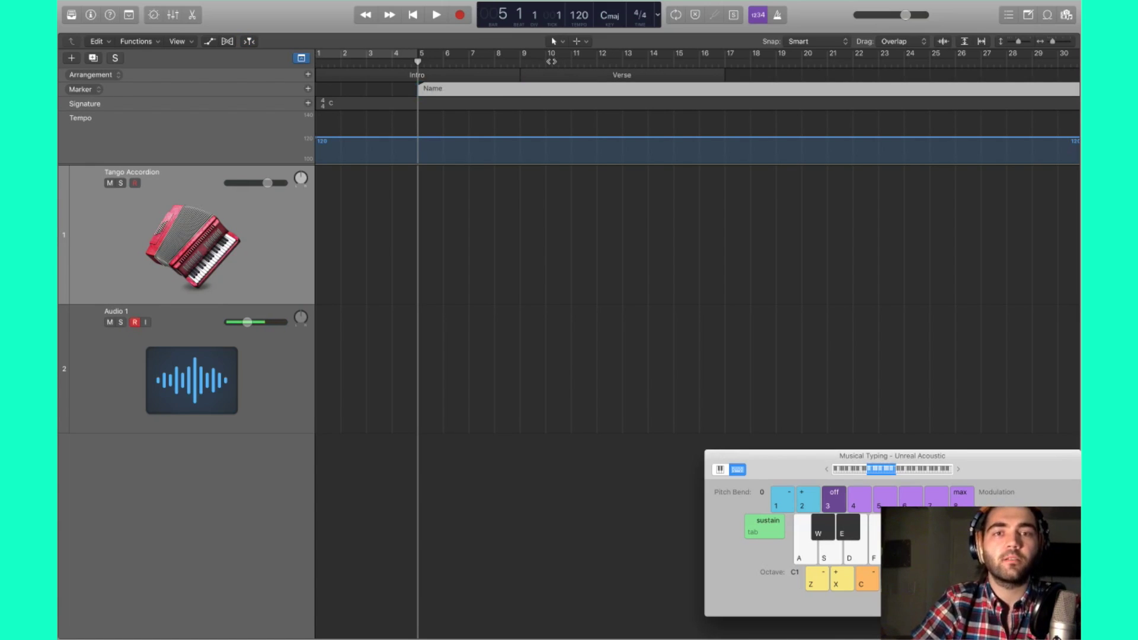
- Place the playhead at bar 7 and view the settings for a new time signature there without adding one
{"action": "left_click", "coordinate": [547, 59]}
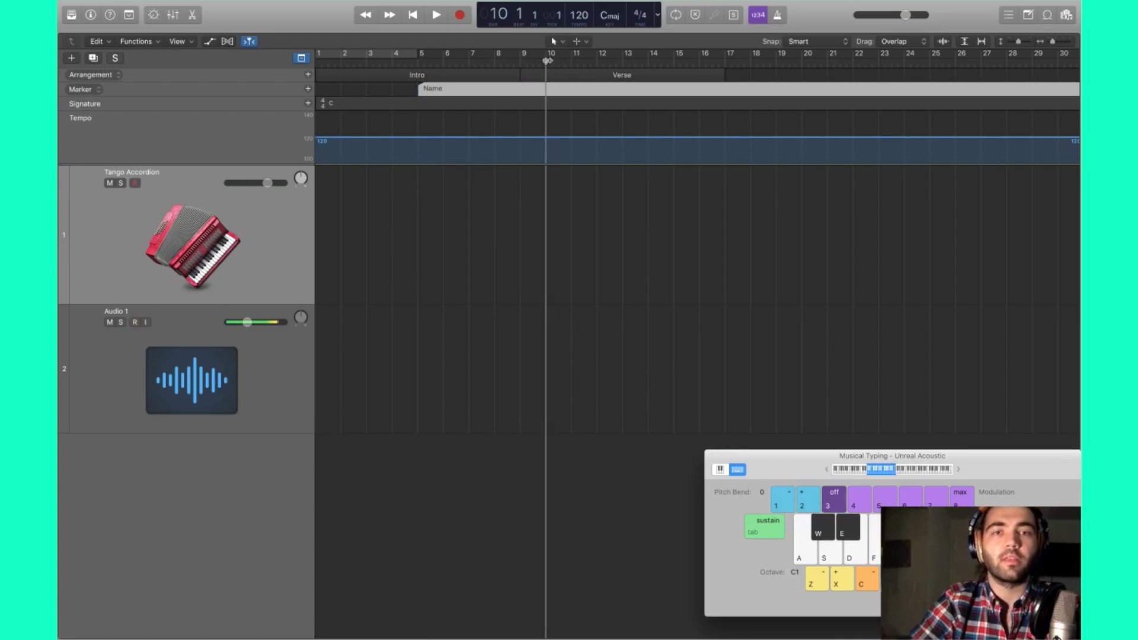
{"action": "left_click", "coordinate": [202, 102]}
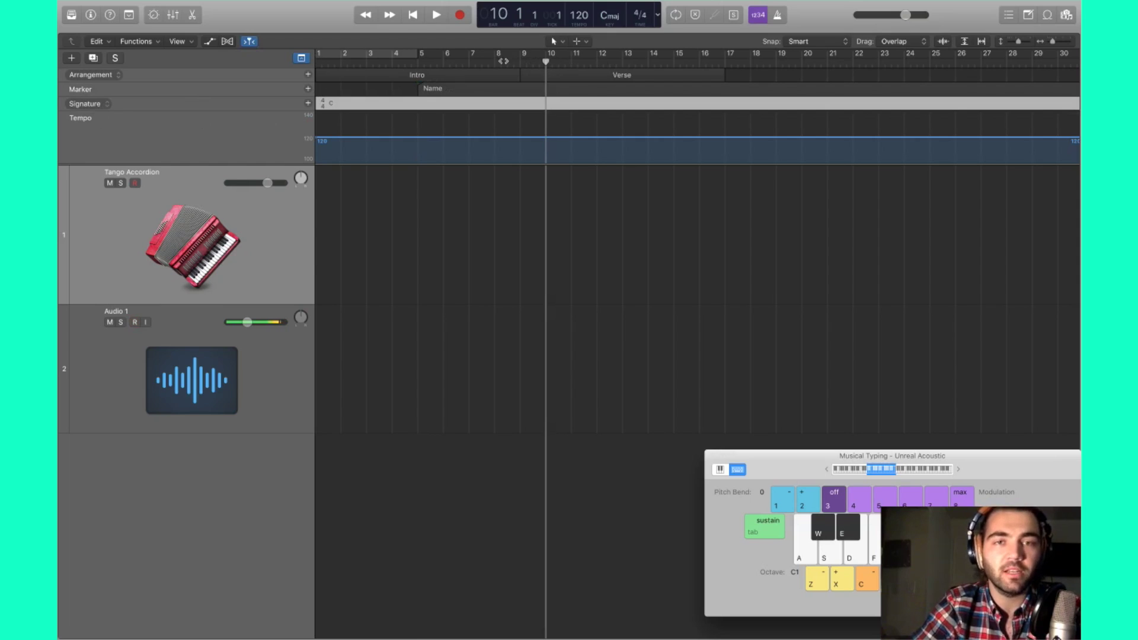
{"action": "left_click_drag", "start_coordinate": [503, 61], "coordinate": [468, 61]}
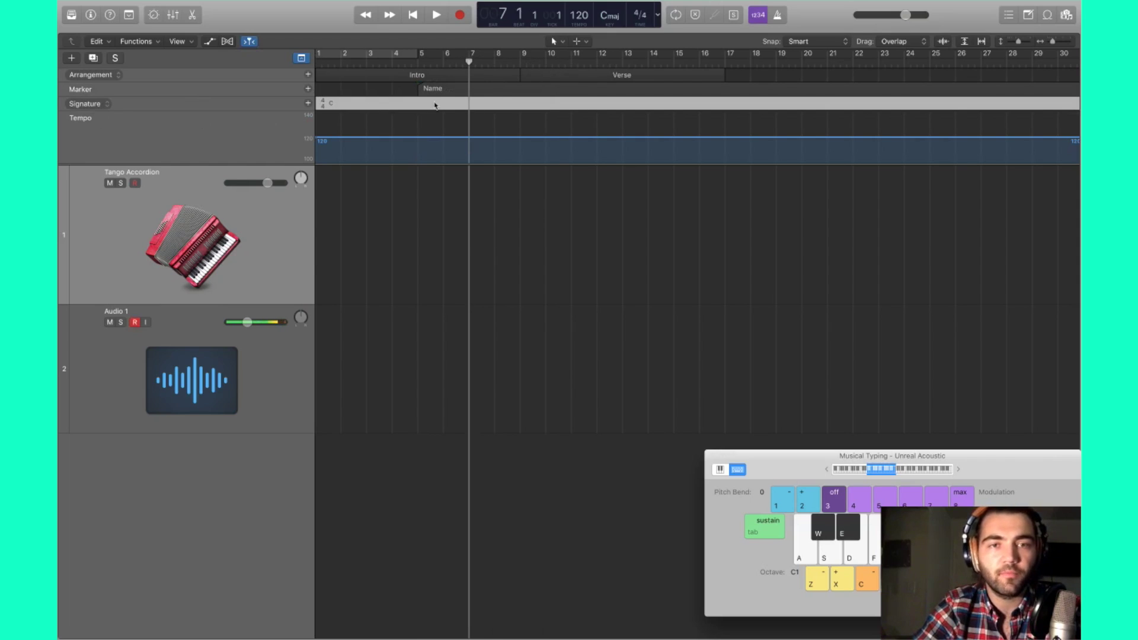
{"action": "left_click", "coordinate": [459, 109]}
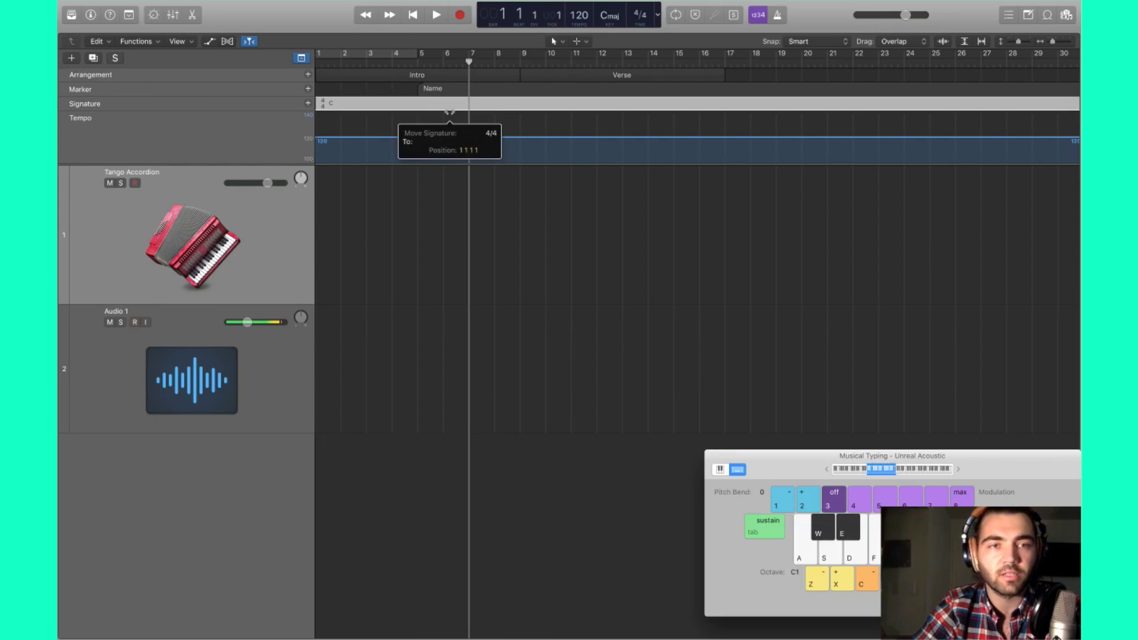
{"action": "left_click", "coordinate": [417, 105]}
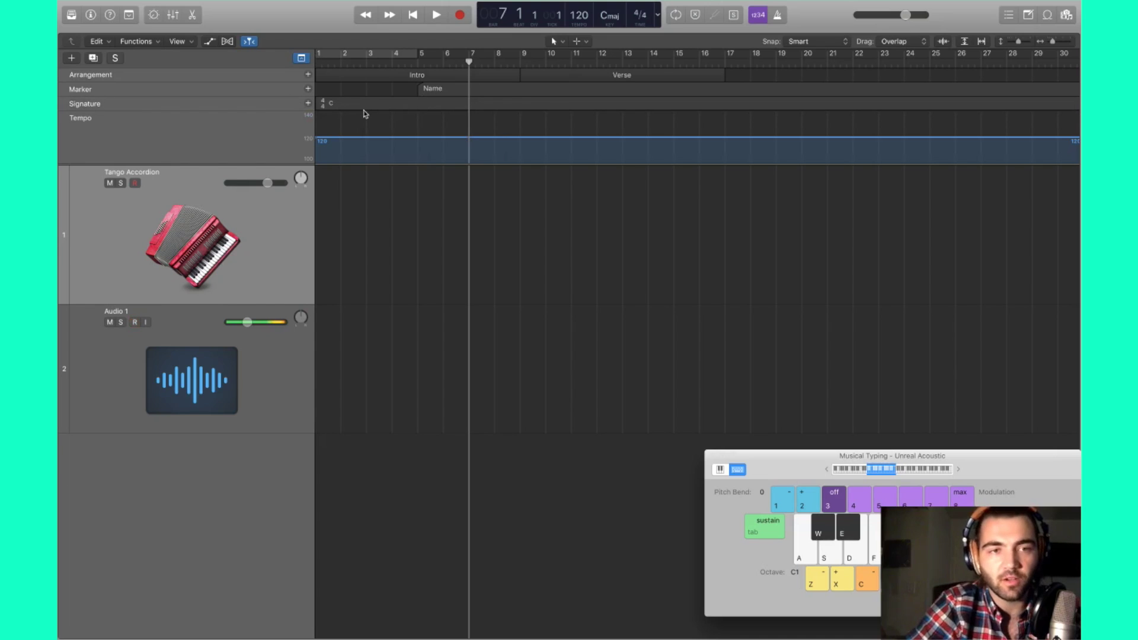
{"action": "left_click", "coordinate": [333, 105]}
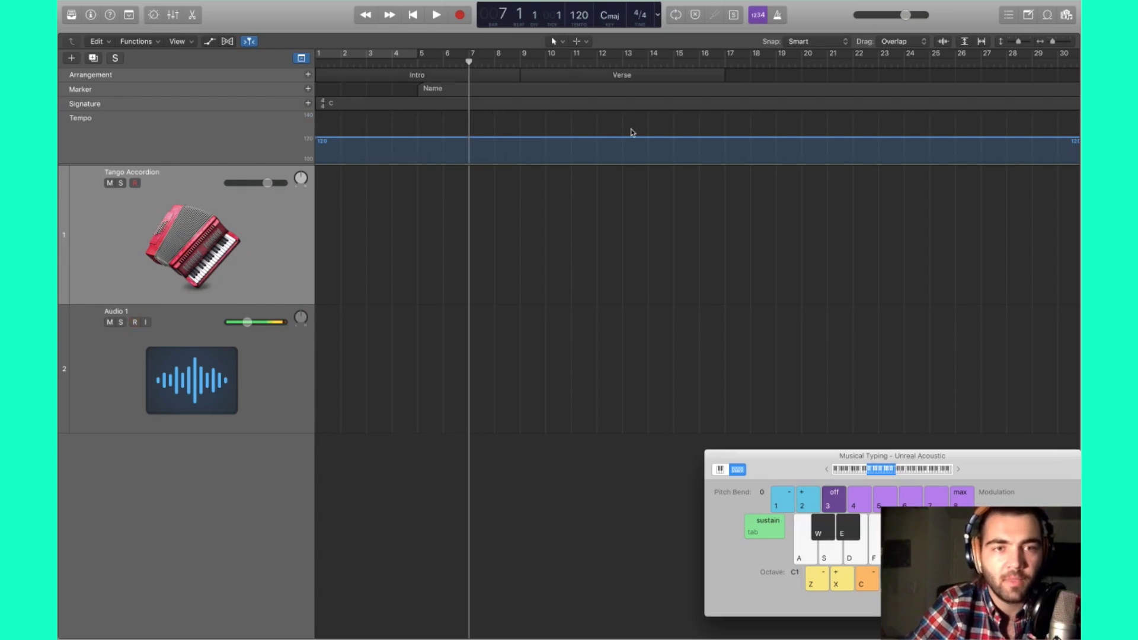
{"action": "left_click", "coordinate": [307, 103]}
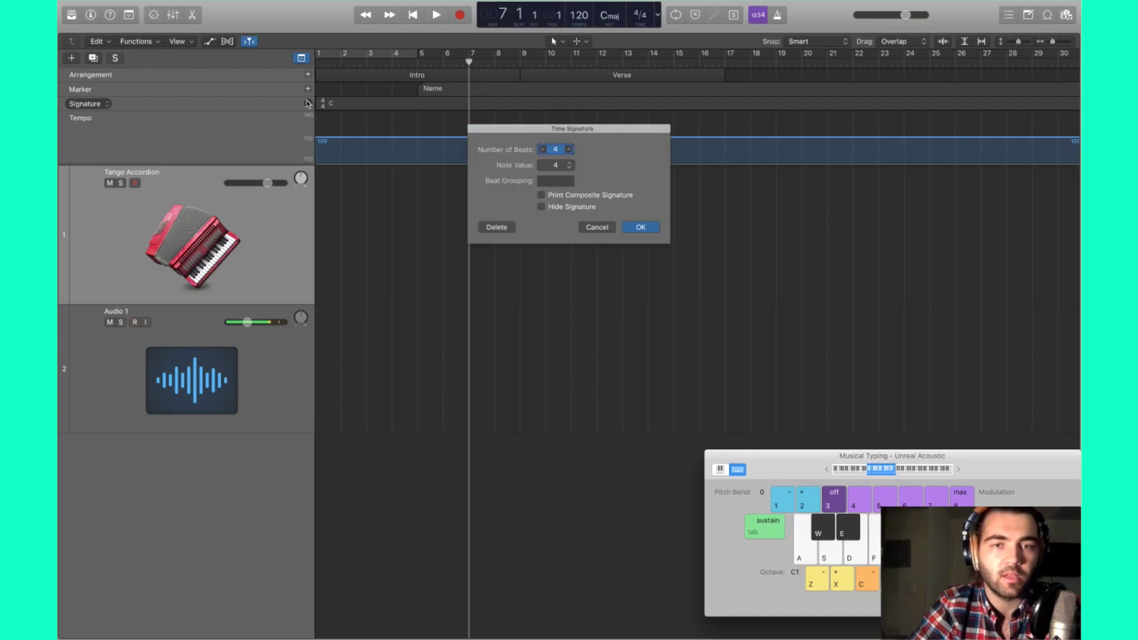
{"action": "left_click", "coordinate": [600, 228]}
- Add a tempo point at bar 7 in the tempo track and raise the tempo line slightly after it
{"action": "left_click", "coordinate": [471, 140]}
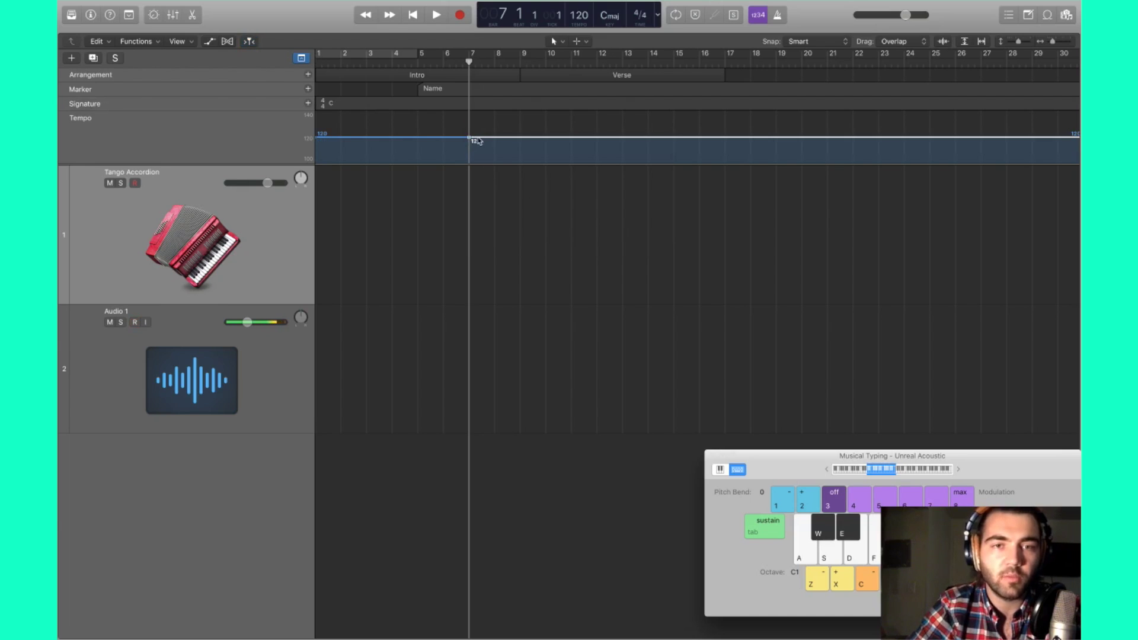
{"action": "mouse_move", "coordinate": [491, 139]}
{"action": "left_mouse_down"}
{"action": "mouse_move", "coordinate": [490, 117]}
{"action": "mouse_move", "coordinate": [503, 159]}
{"action": "mouse_move", "coordinate": [503, 118]}
{"action": "mouse_move", "coordinate": [512, 159]}
{"action": "mouse_move", "coordinate": [490, 146]}
{"action": "mouse_move", "coordinate": [495, 135]}
{"action": "left_mouse_up"}
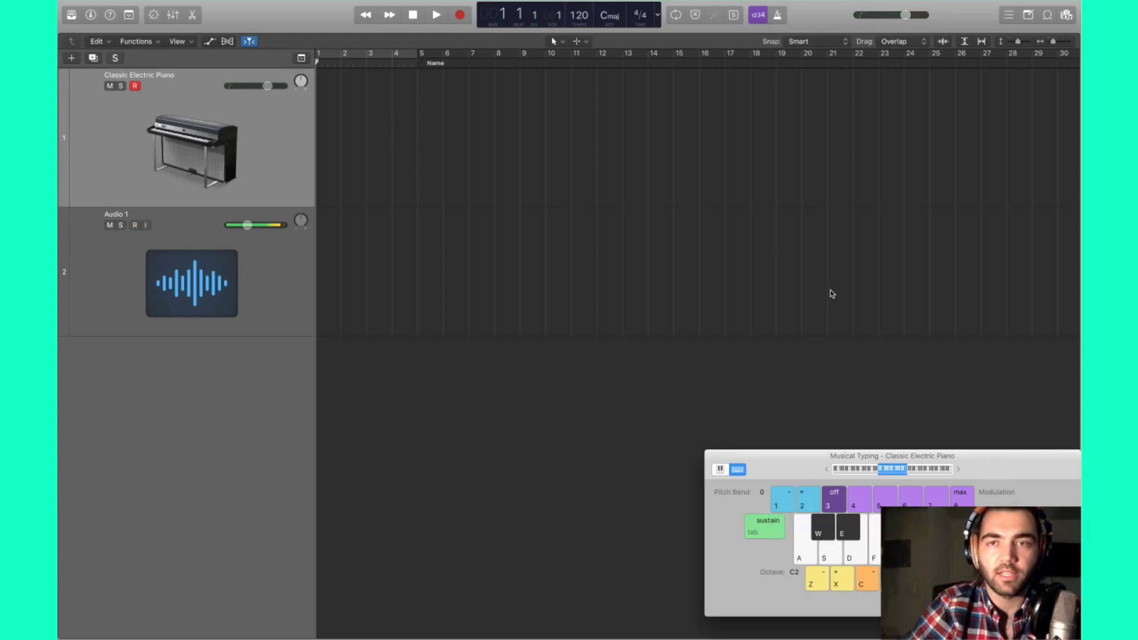
- Turn on the metronome and play the project from bar 1, stopping and restarting playback to hear the click
{"action": "left_click", "coordinate": [778, 16]}
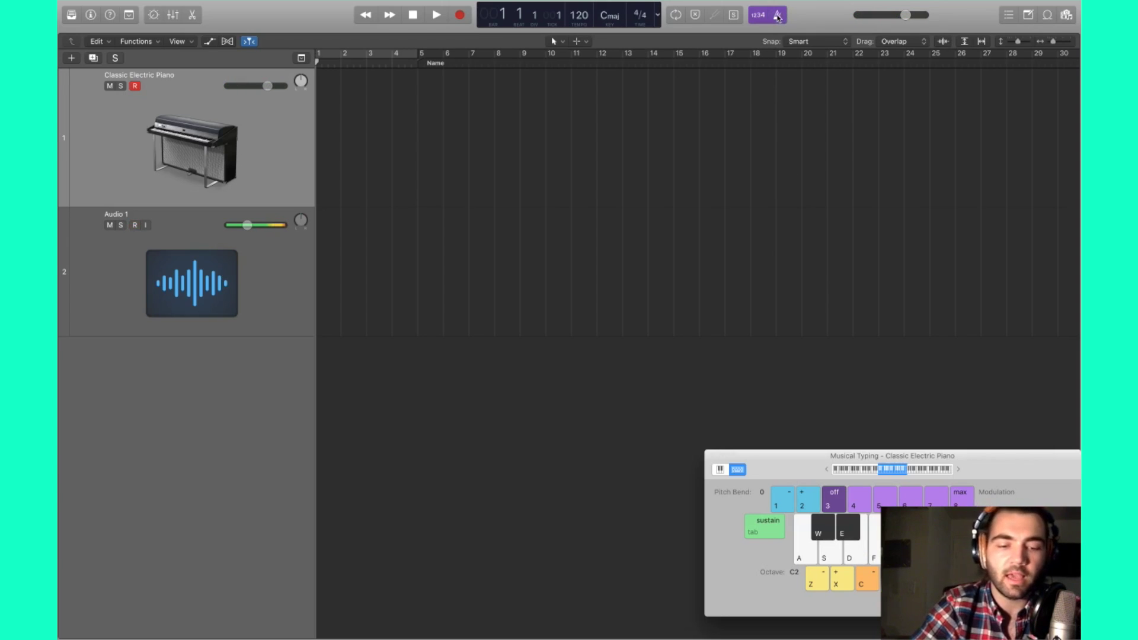
{"action": "key", "text": "space"}
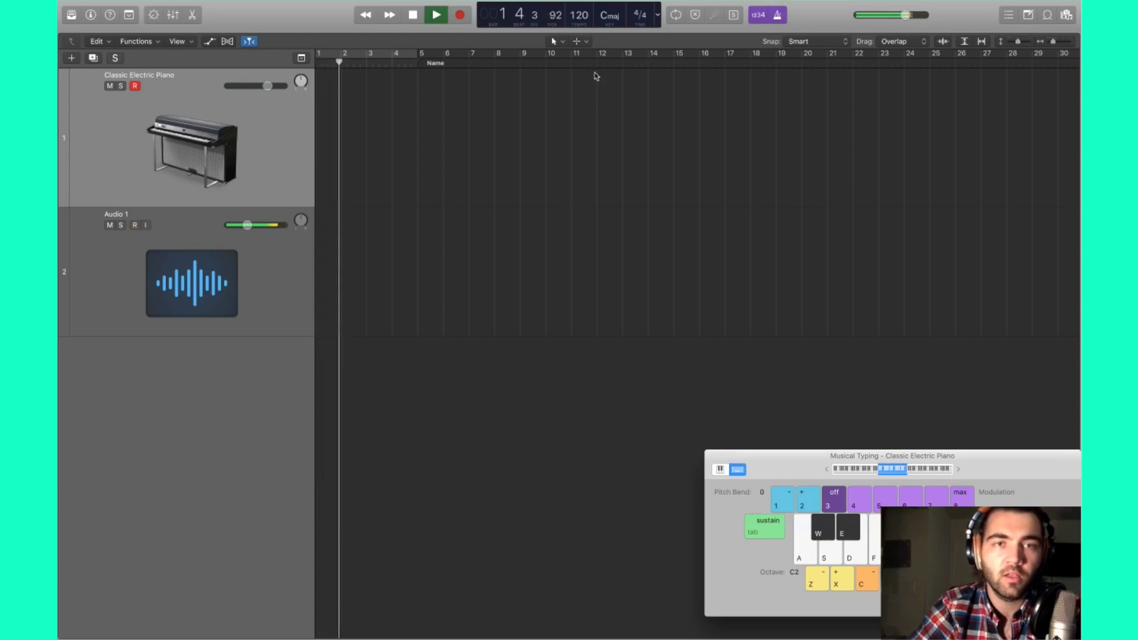
{"action": "key", "text": "space"}
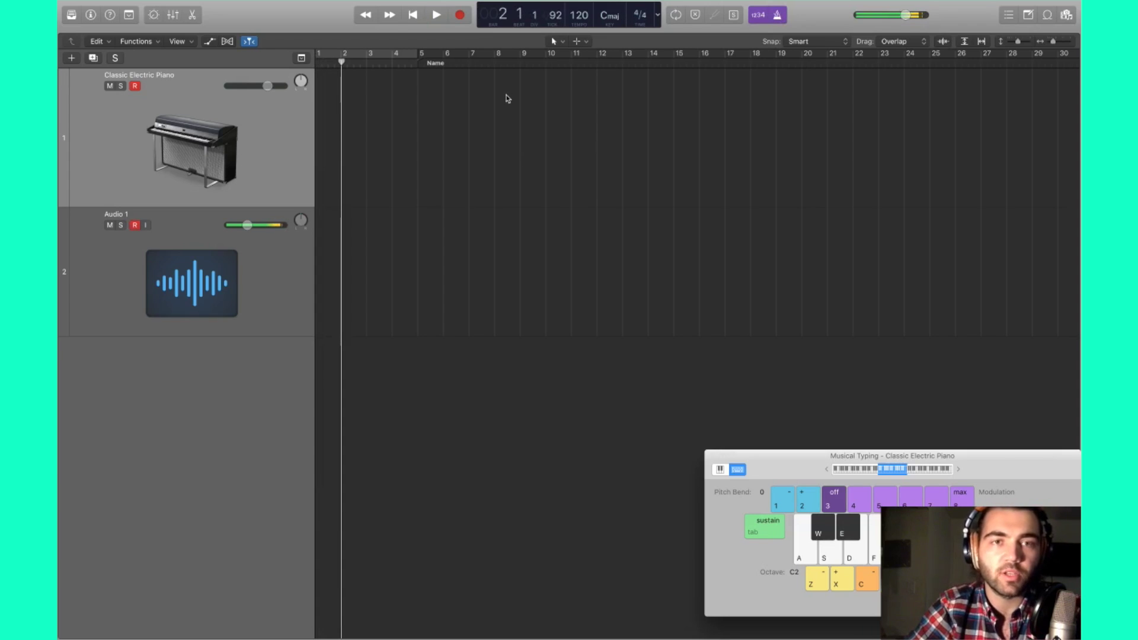
{"action": "left_click", "coordinate": [439, 14]}
{"action": "key", "text": "Return"}
{"action": "key", "text": "space"}
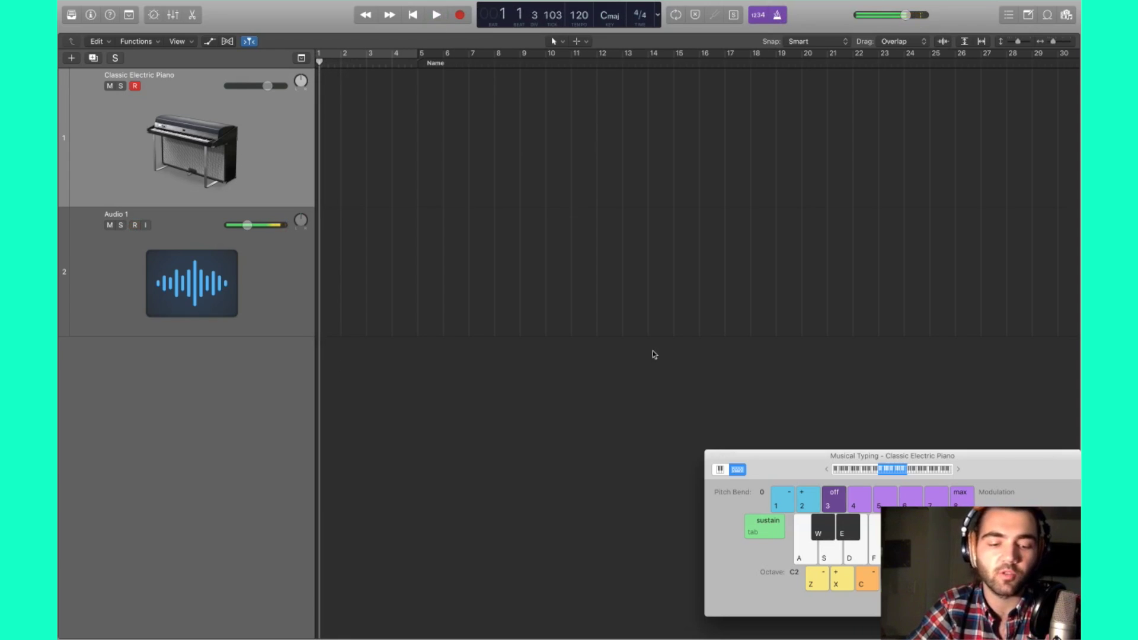
{"action": "key", "text": "space"}
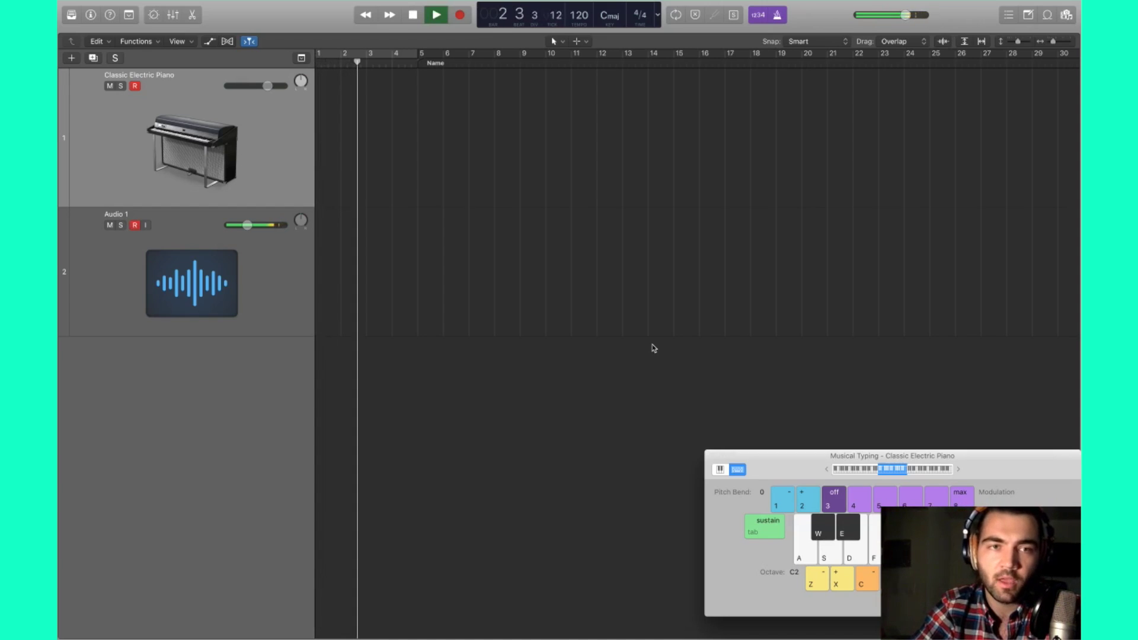
{"action": "key", "text": "space"}
- Move the playhead along the ruler, return it to the project start, and step it through the bars by fast-forwarding and rewinding
{"action": "left_click_drag", "start_coordinate": [357, 61], "coordinate": [485, 63]}
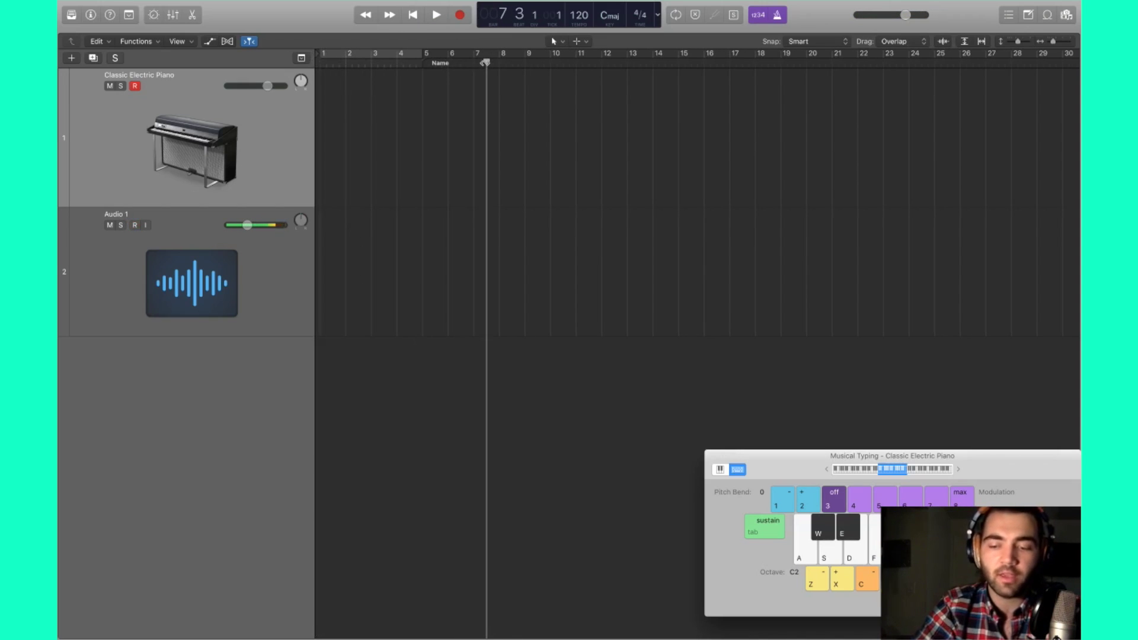
{"action": "key", "text": "Return"}
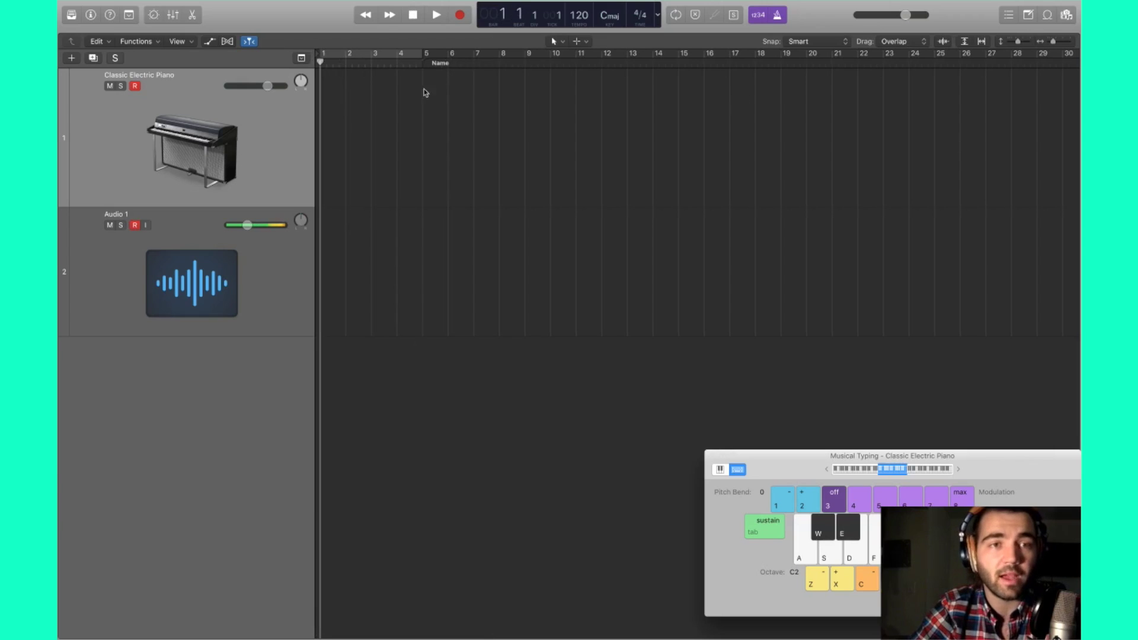
{"action": "left_click_drag", "start_coordinate": [401, 62], "coordinate": [512, 63]}
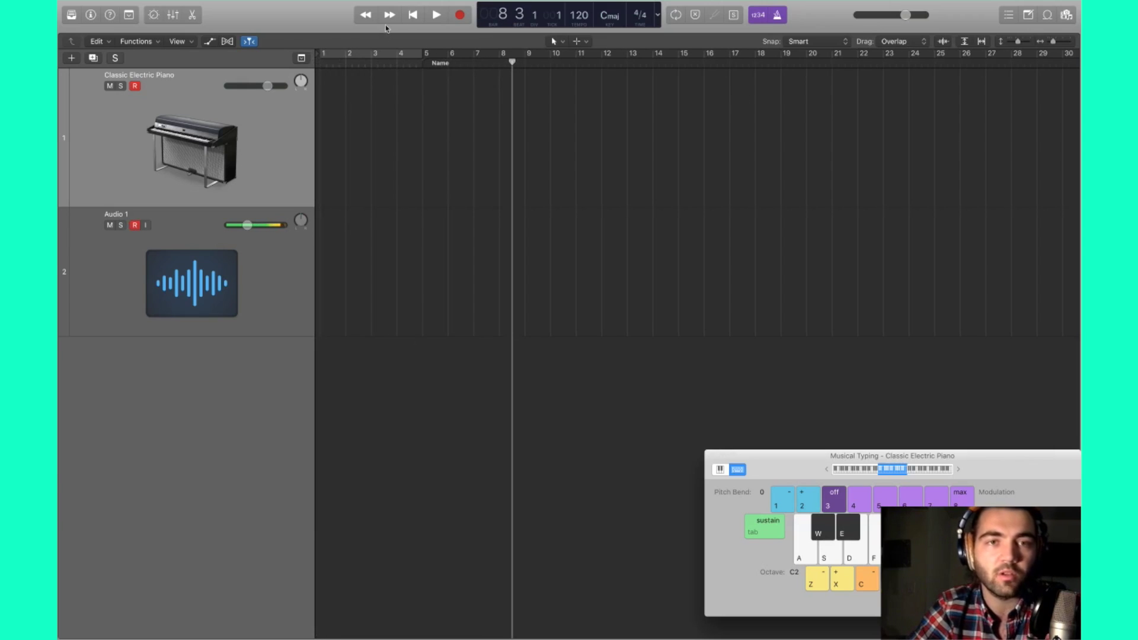
{"action": "left_click", "coordinate": [415, 18]}
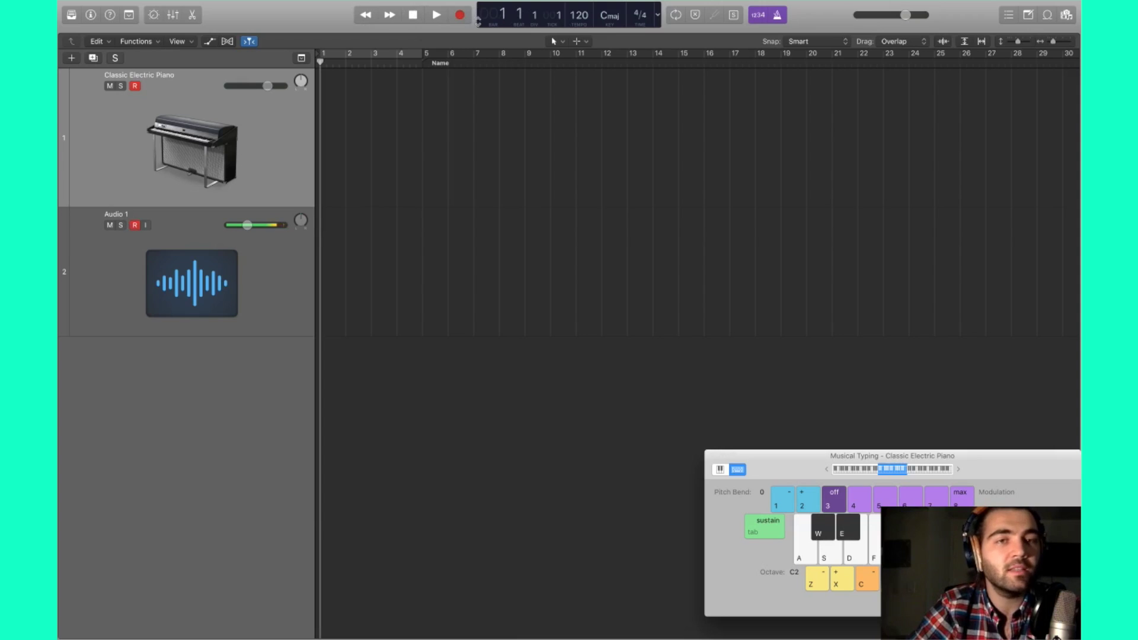
{"action": "left_click", "coordinate": [383, 18]}
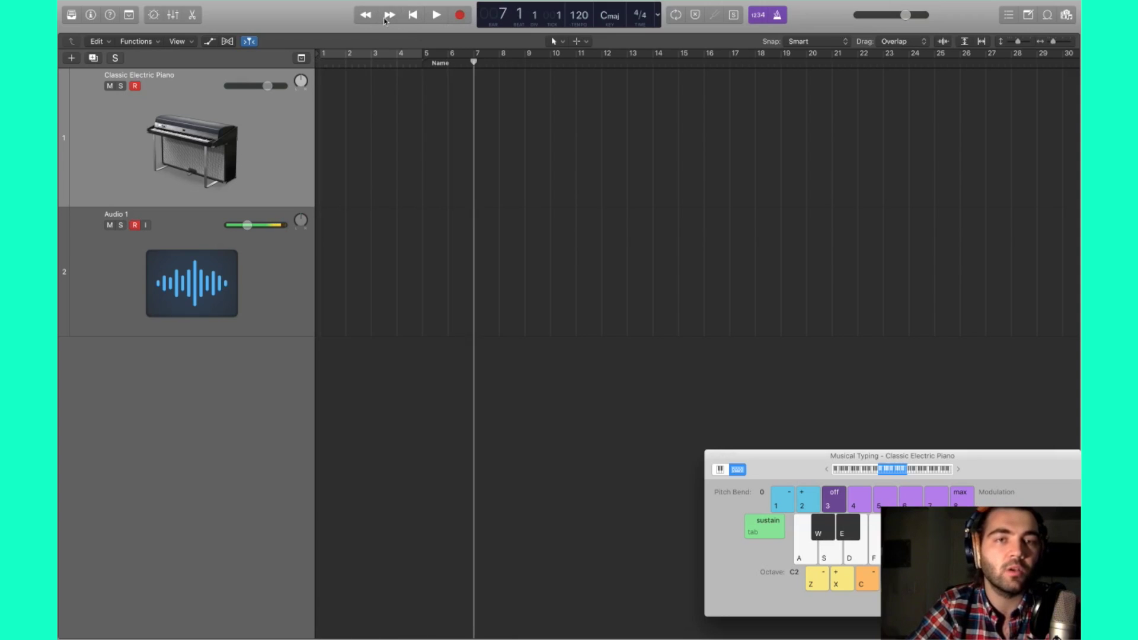
{"action": "left_click", "coordinate": [358, 9]}
{"action": "left_click", "coordinate": [389, 16]}
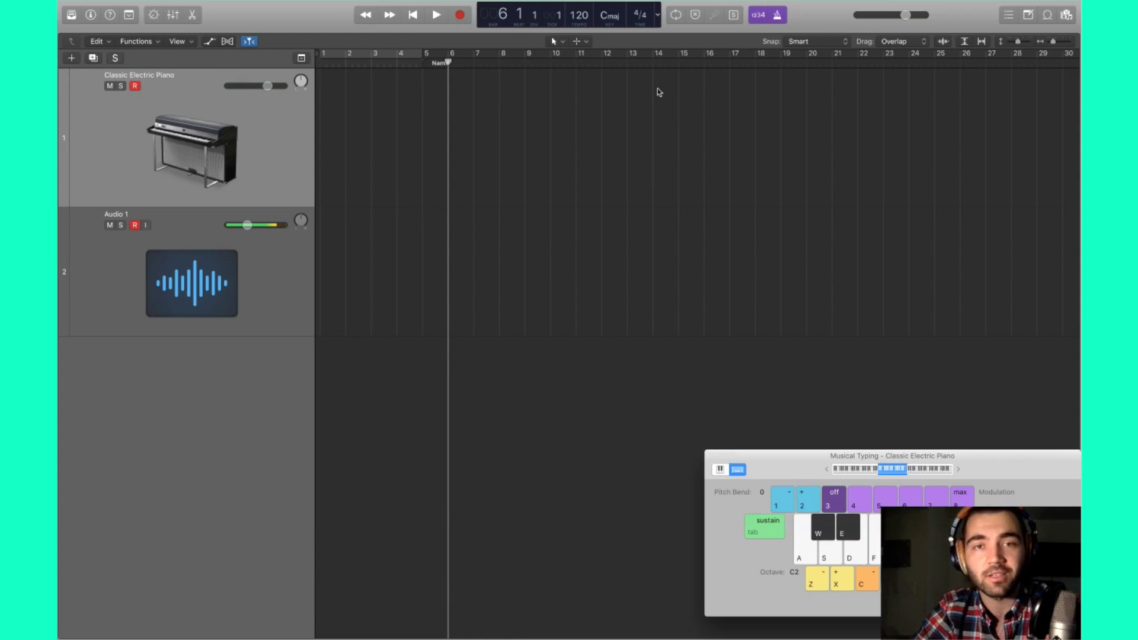
- Record four bars of C and Dm6 chords on the Classic Electric Piano track, starting at bar 1
{"action": "key", "text": "Return"}
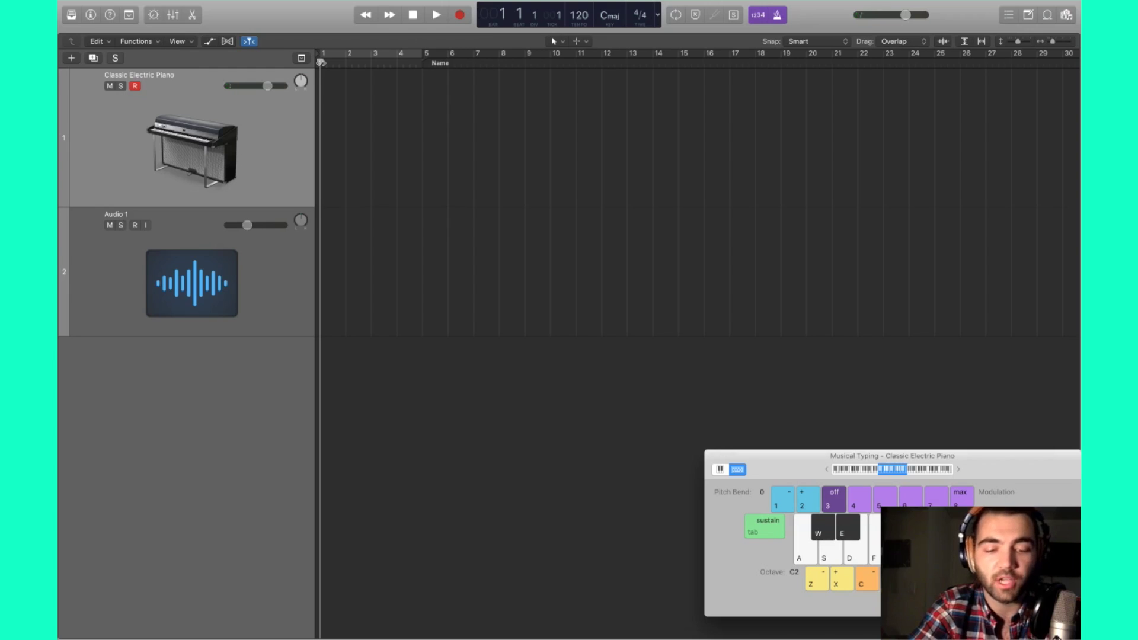
{"action": "key", "text": "r"}
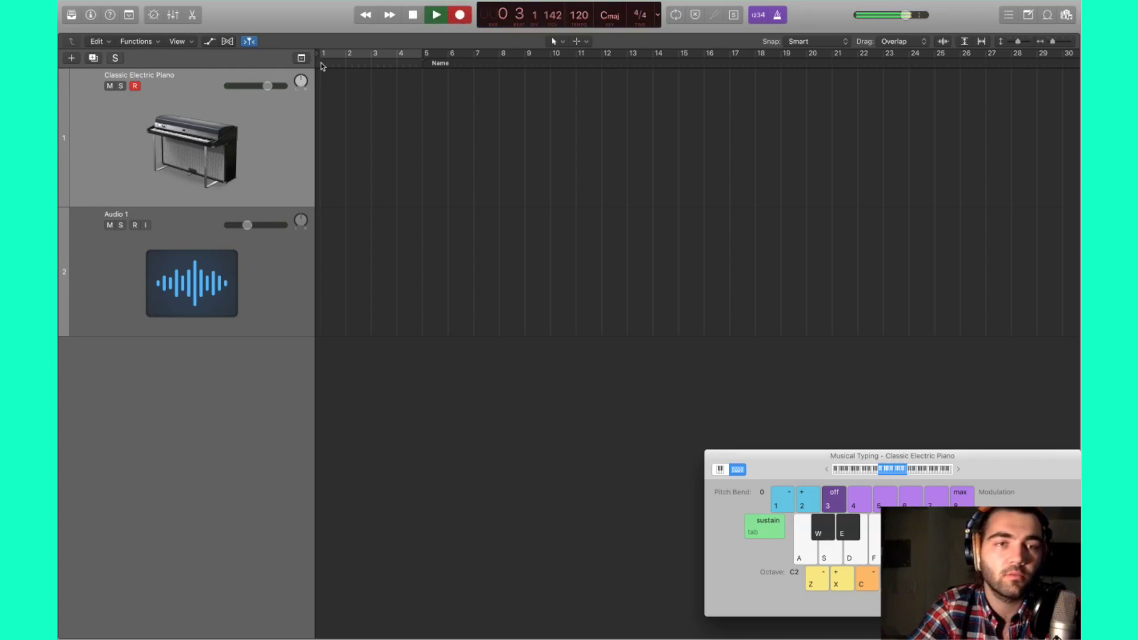
{"action": "key", "text": "d+g+k"}
{"action": "key", "text": "d+g+k"}
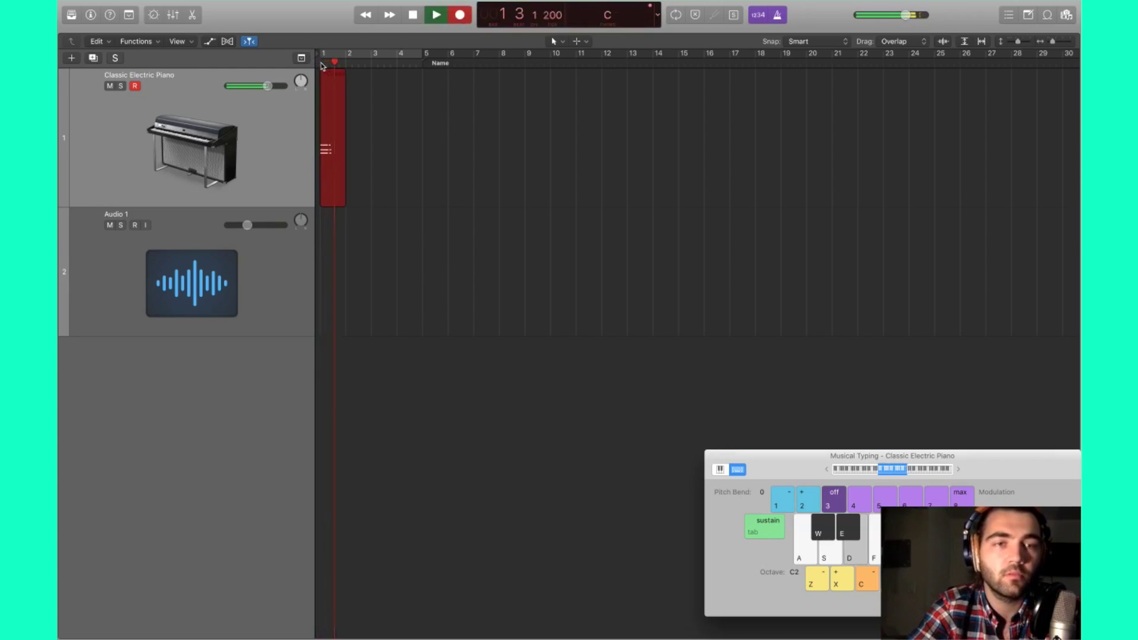
{"action": "key", "text": "d+g+k"}
{"action": "key", "text": "s+f+h+j"}
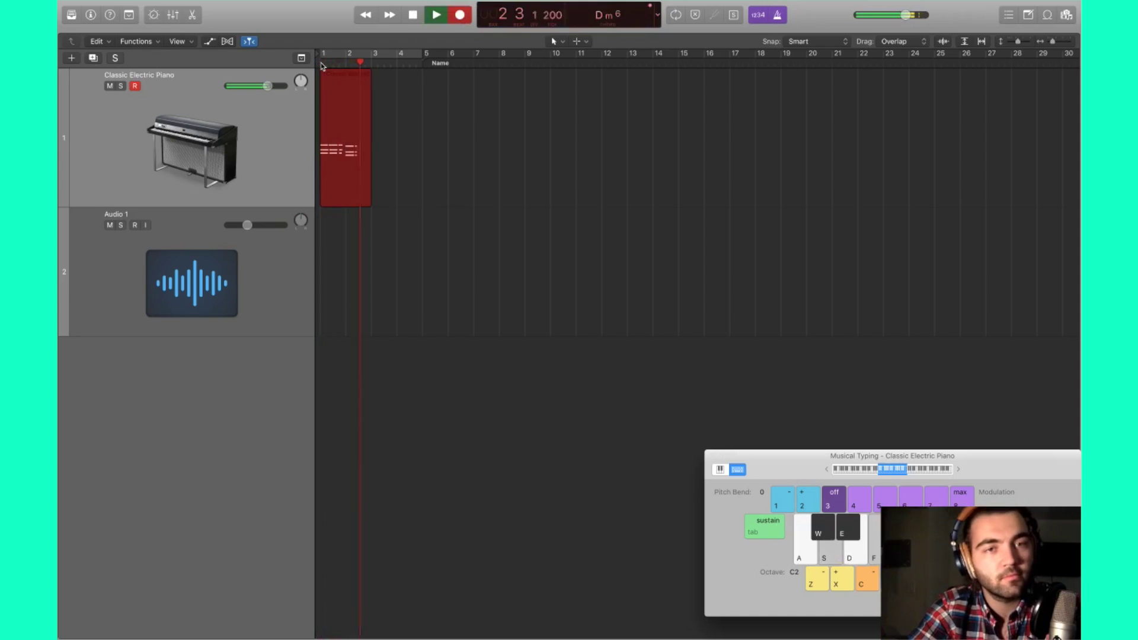
{"action": "key", "text": "s+f+h+j"}
{"action": "key", "text": "s+f+h+j"}
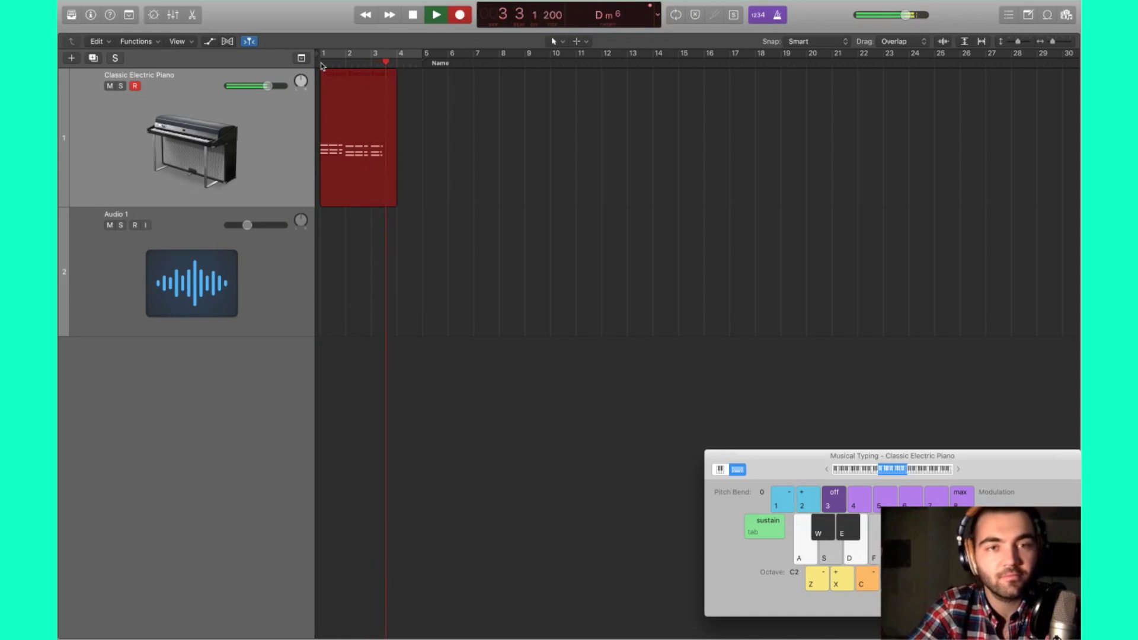
{"action": "key", "text": "d+g+k"}
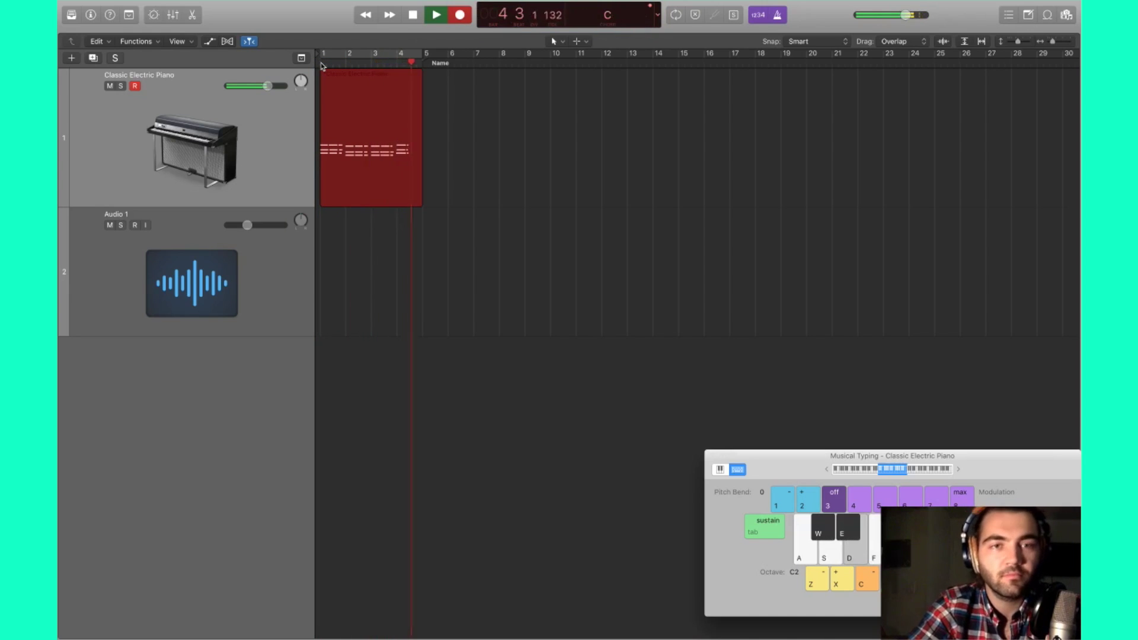
{"action": "key", "text": "space"}
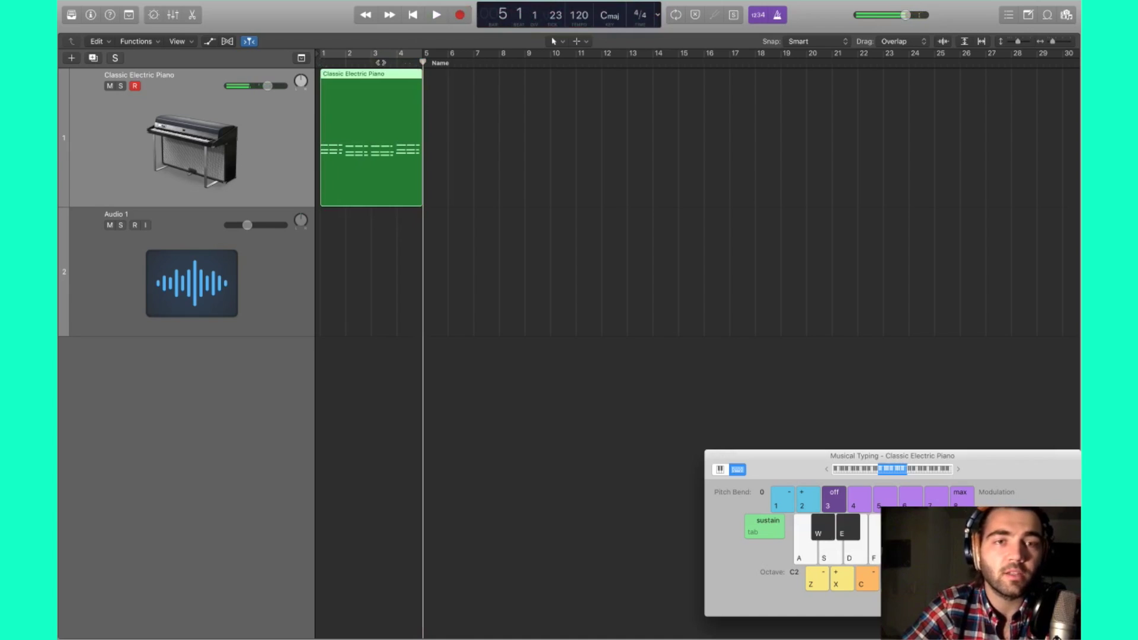
- Set the cycle range to the recorded region, from bar 1 to bar 5, and place the playhead at bar 3
{"action": "key", "text": "cmd+u"}
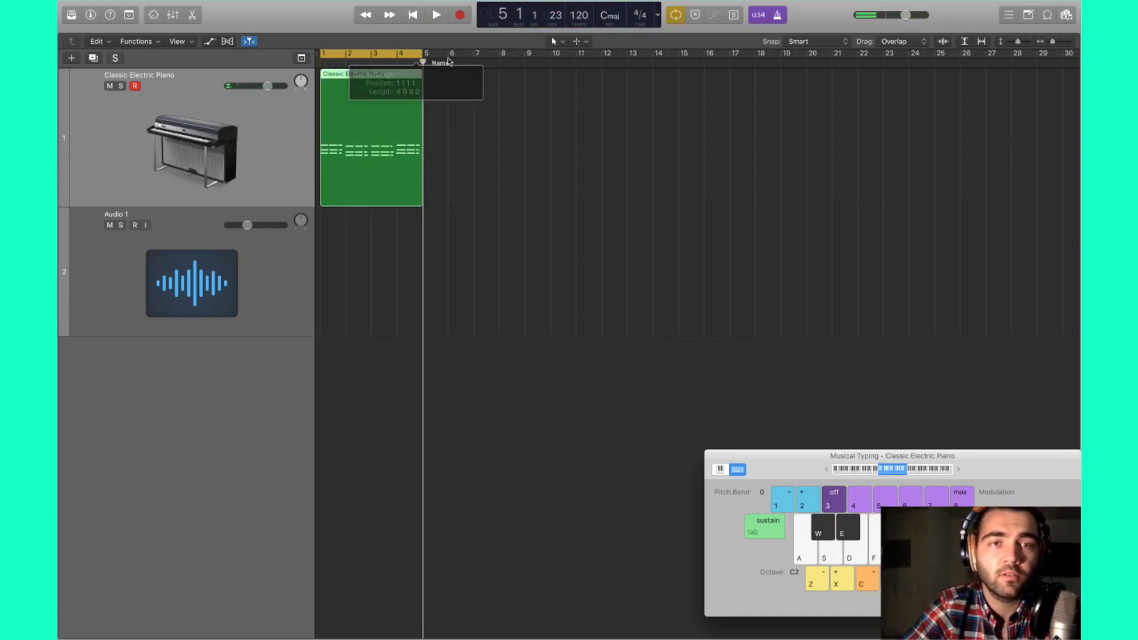
{"action": "left_click", "coordinate": [371, 61]}
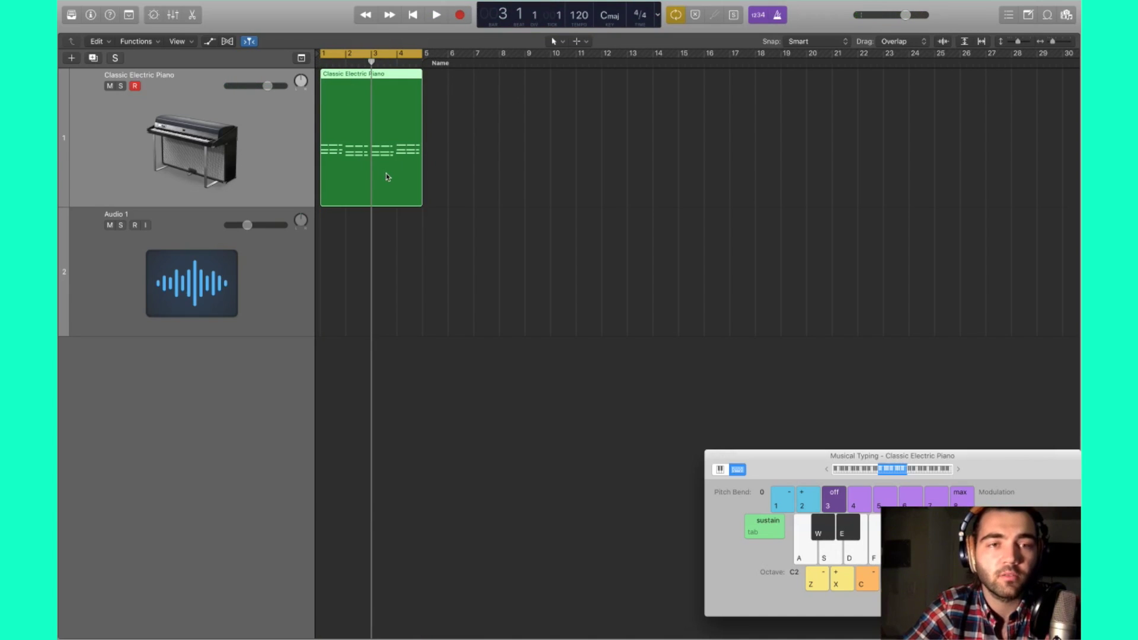
{"action": "key", "text": "cmd+Right"}
{"action": "key", "text": "cmd+Right"}
{"action": "key", "text": "cmd+Right"}
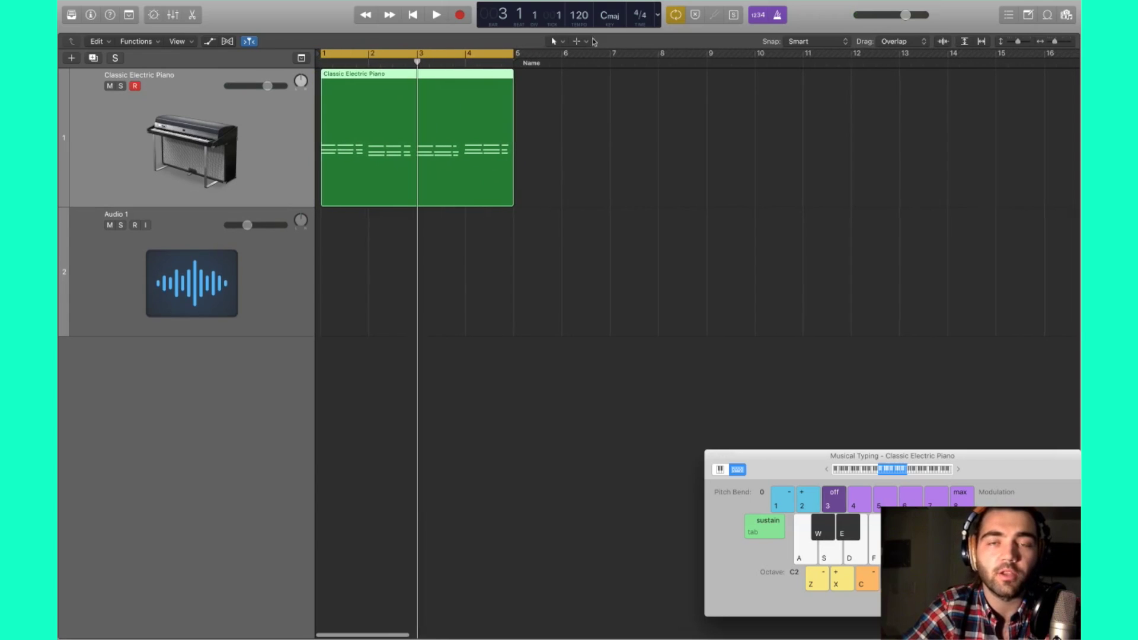
- Switch the secondary tool from Marquee to Text and on to Scissors
{"action": "left_click", "coordinate": [584, 42]}
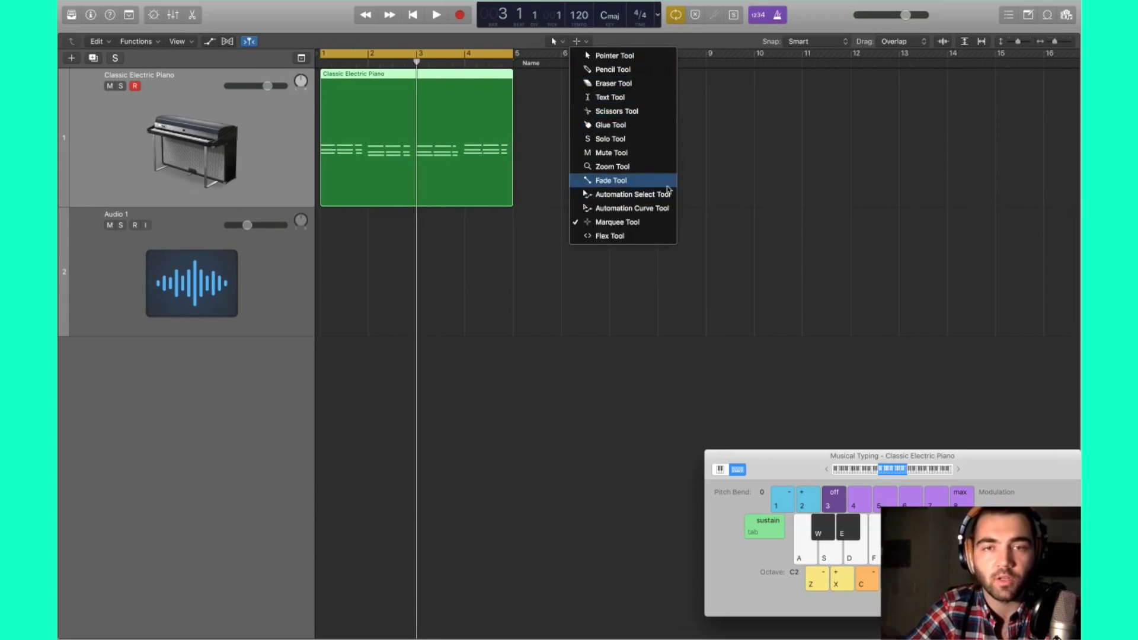
{"action": "left_click", "coordinate": [617, 97]}
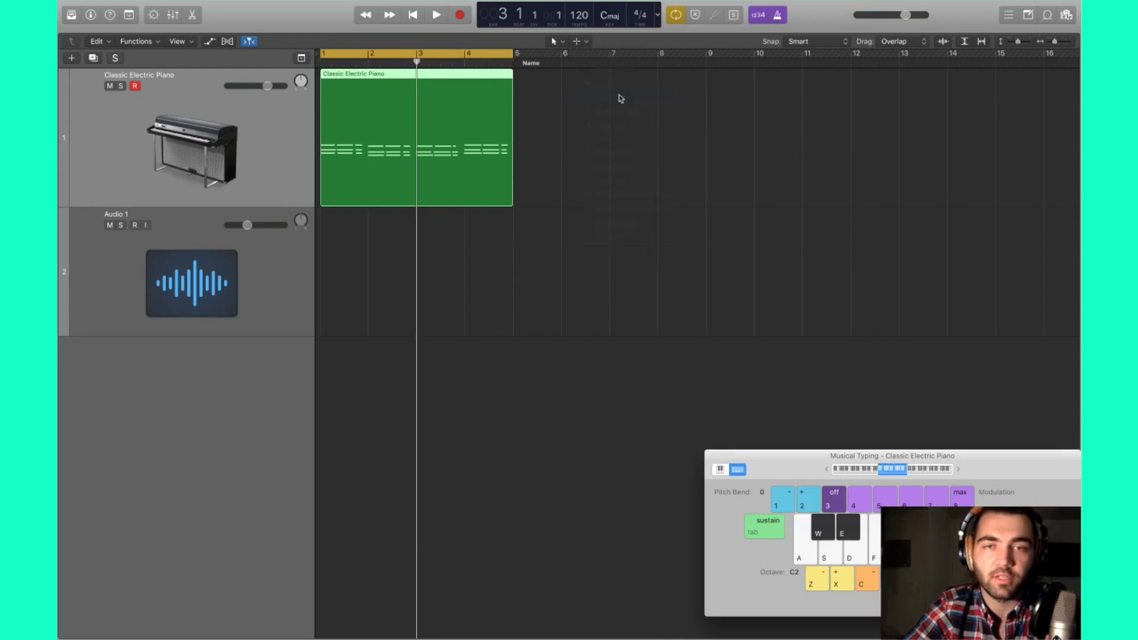
{"action": "left_click", "coordinate": [578, 41]}
{"action": "left_click", "coordinate": [613, 112]}
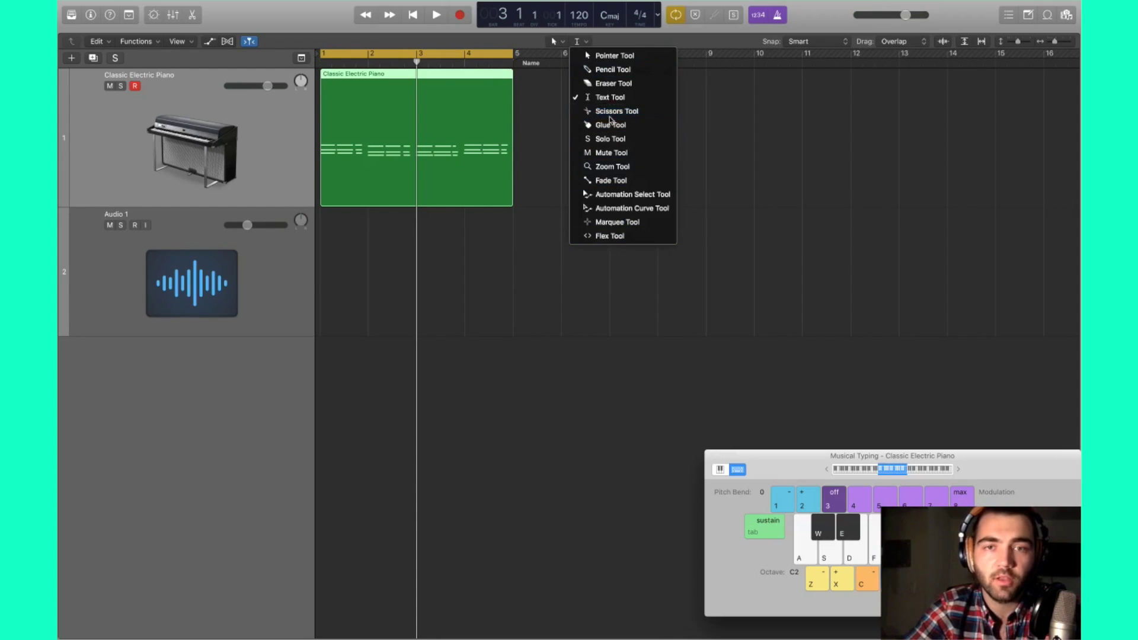
{"action": "left_click", "coordinate": [609, 117]}
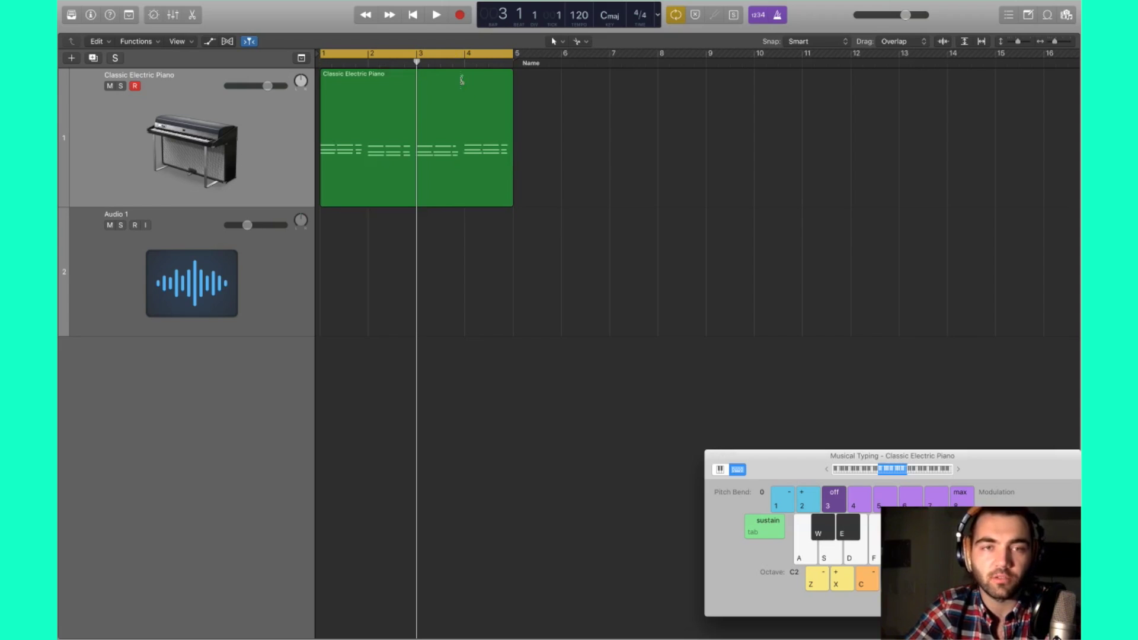
- Mute and unmute the recorded Classic Electric Piano region with the Mute tool
{"action": "left_click", "coordinate": [577, 41]}
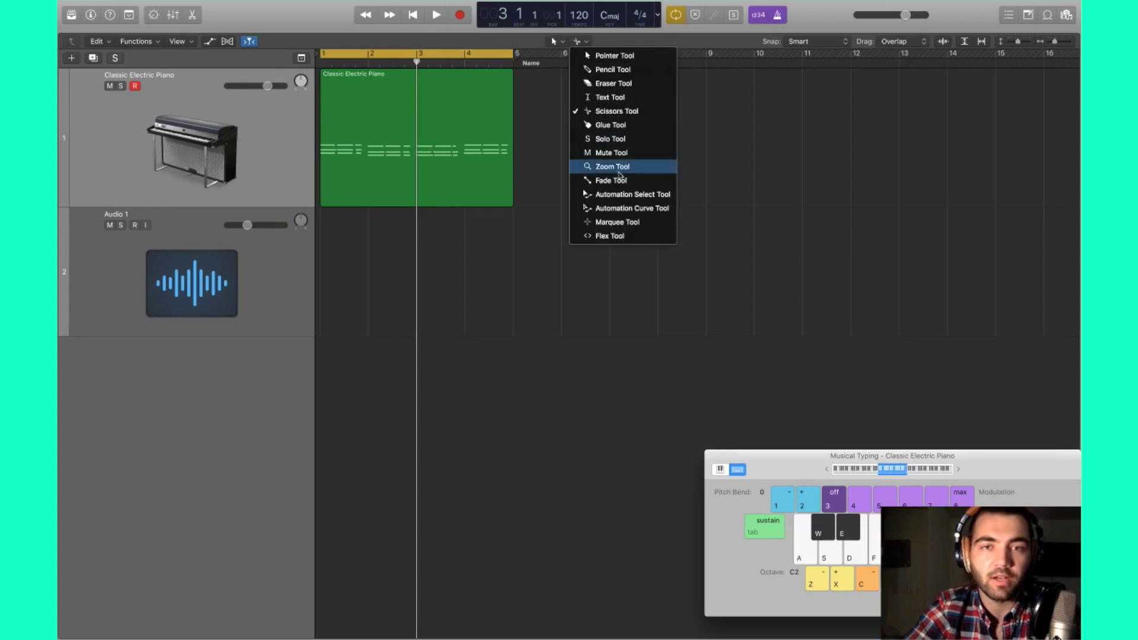
{"action": "left_click", "coordinate": [616, 155]}
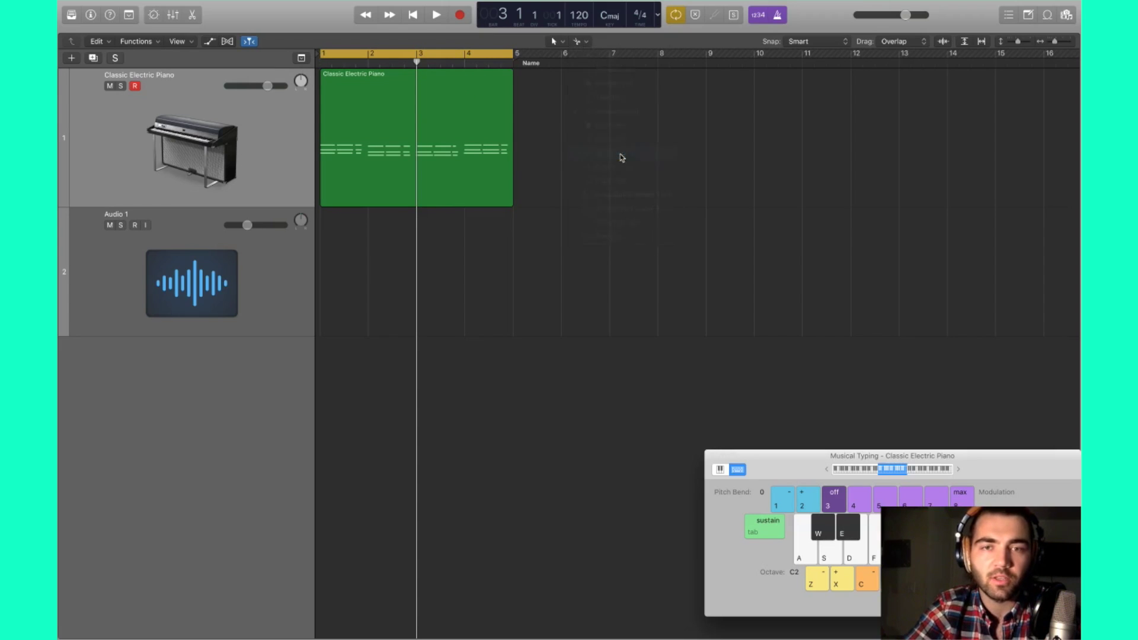
{"action": "left_click", "coordinate": [448, 139]}
{"action": "left_click", "coordinate": [589, 45]}
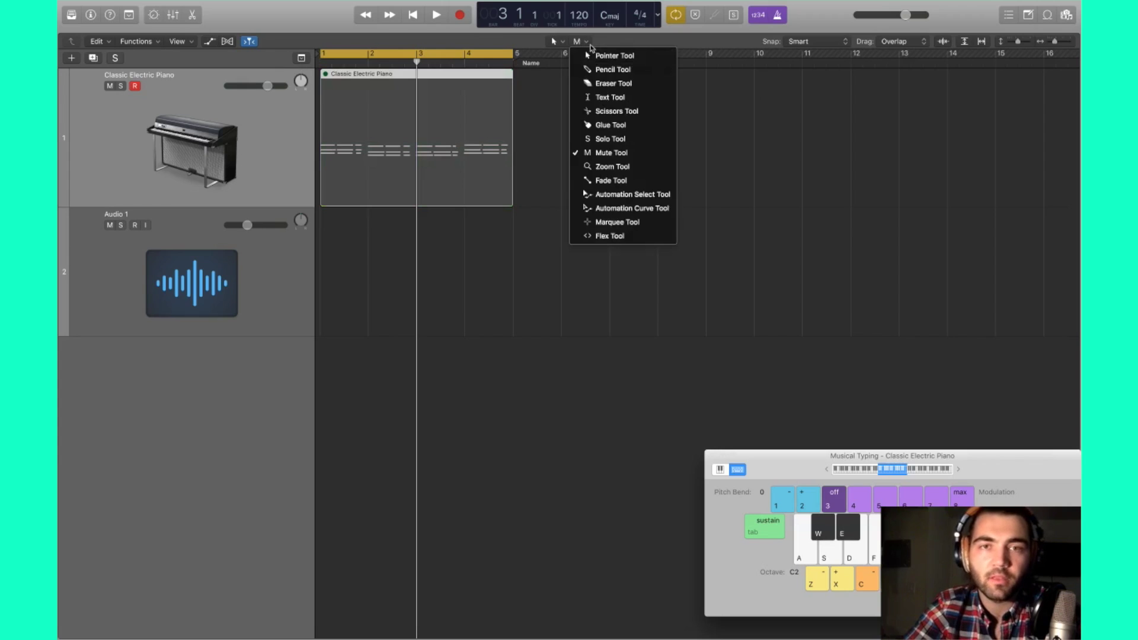
{"action": "left_click", "coordinate": [610, 111]}
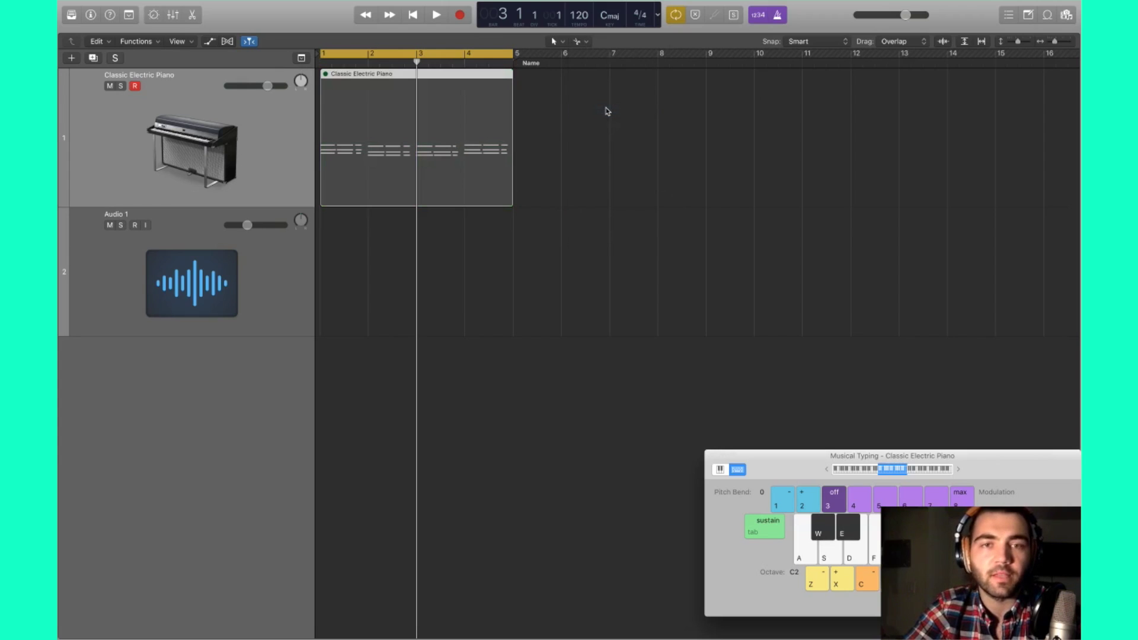
{"action": "left_click", "coordinate": [581, 43]}
{"action": "left_click", "coordinate": [613, 151]}
{"action": "left_click", "coordinate": [426, 138]}
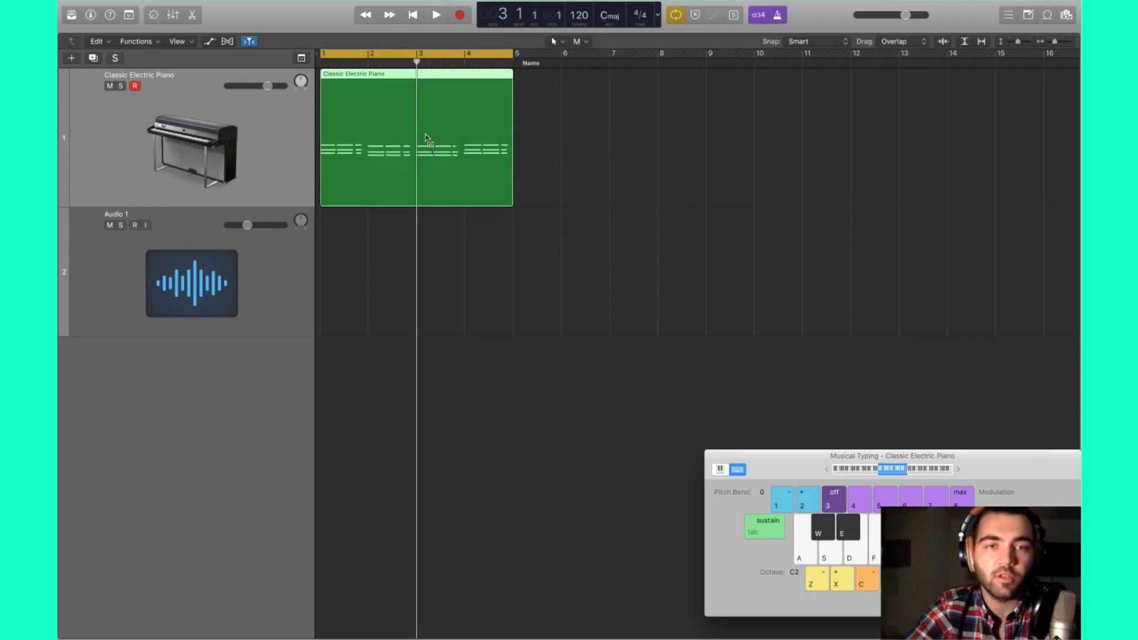
- Split the Classic Electric Piano region at bar 4 with the Scissors tool, shortening the notes that cross the split point
{"action": "left_click", "coordinate": [581, 43]}
{"action": "left_click", "coordinate": [621, 111]}
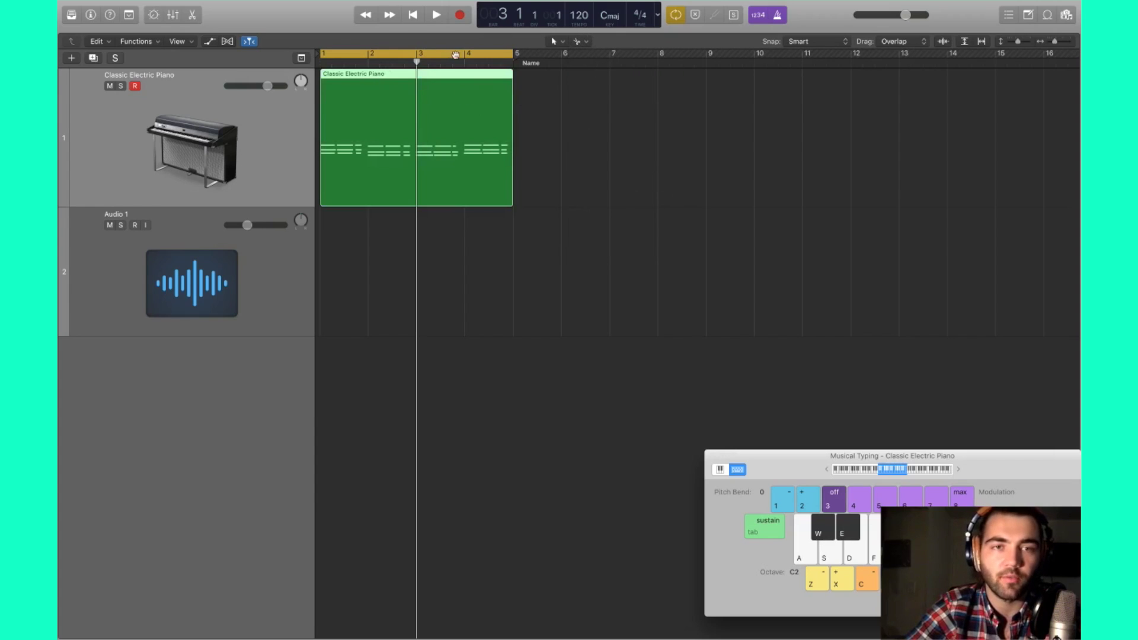
{"action": "left_click", "coordinate": [465, 78], "text": "super"}
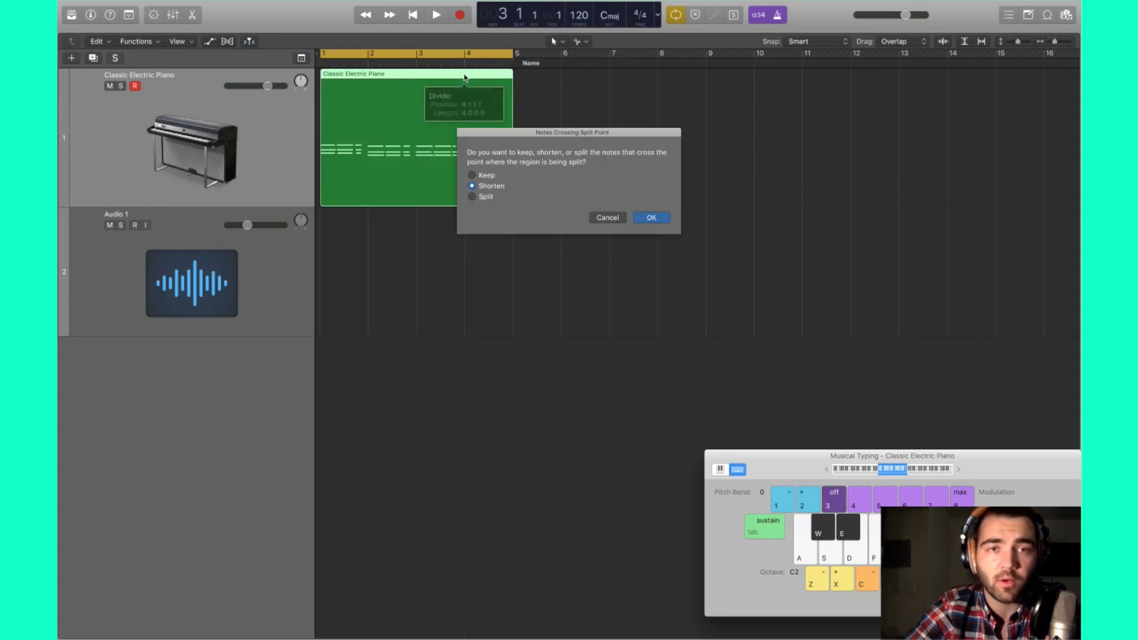
{"action": "key", "text": "Return"}
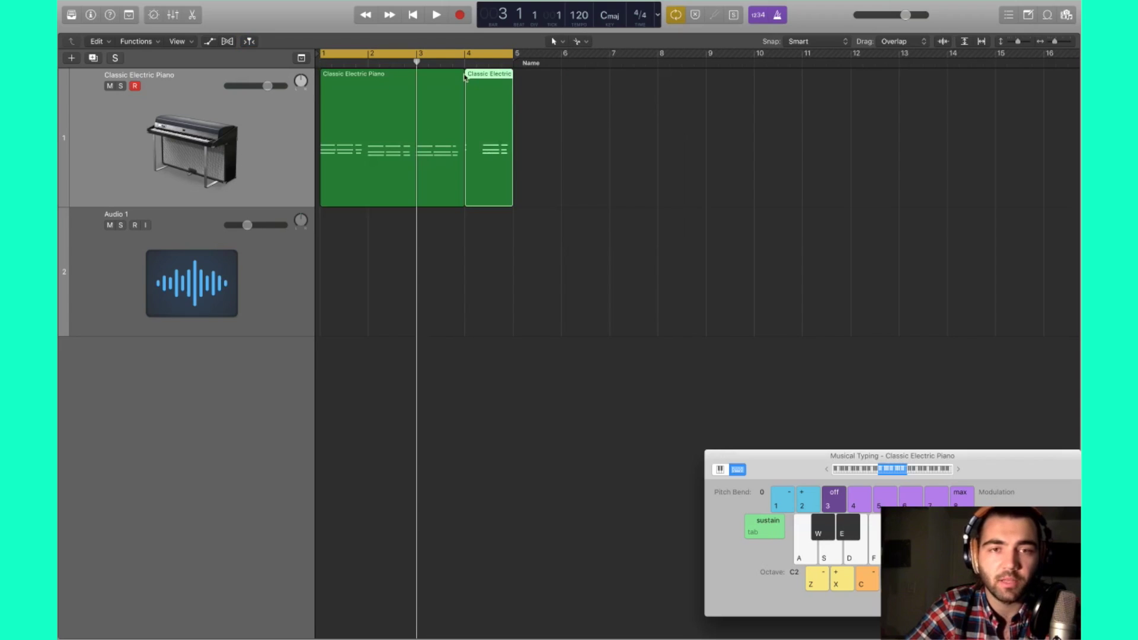
- Cancel the repeated split at bar 4 and open the whole Classic Electric Piano region in an enlarged Piano Roll
{"action": "left_click", "coordinate": [466, 114], "text": "super"}
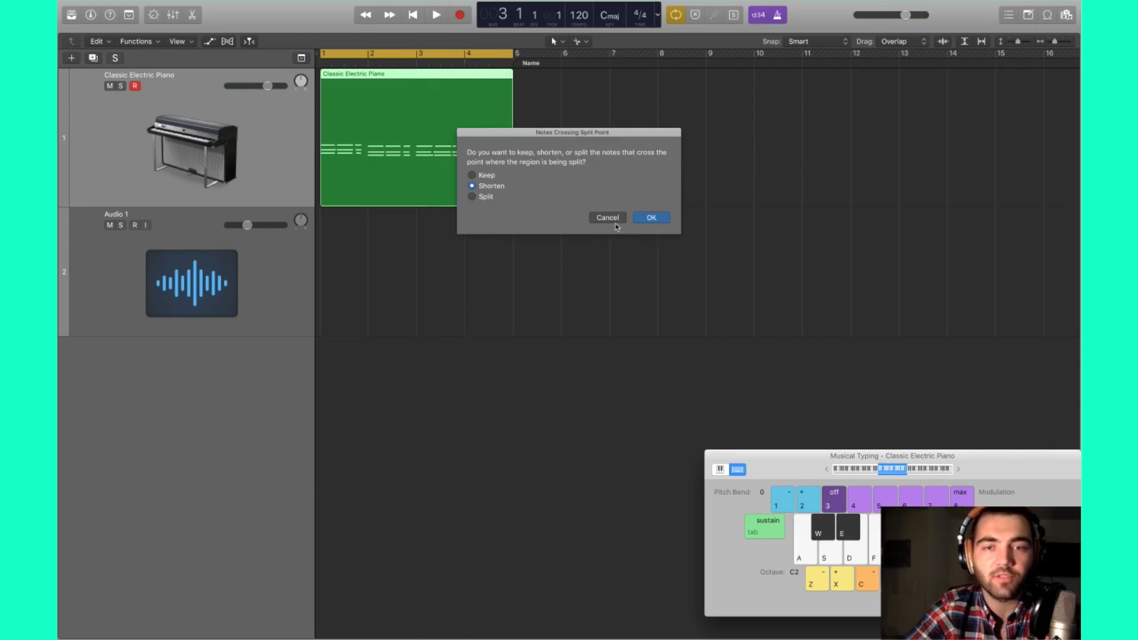
{"action": "left_click", "coordinate": [612, 219]}
{"action": "double_click", "coordinate": [474, 151]}
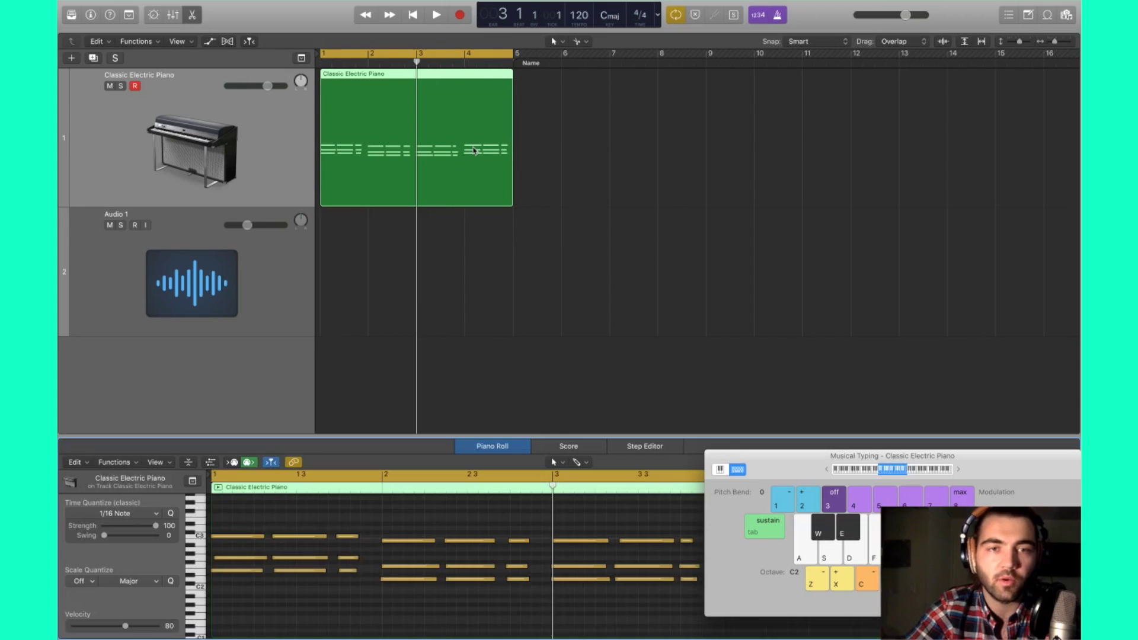
{"action": "left_click_drag", "start_coordinate": [778, 468], "coordinate": [933, 623]}
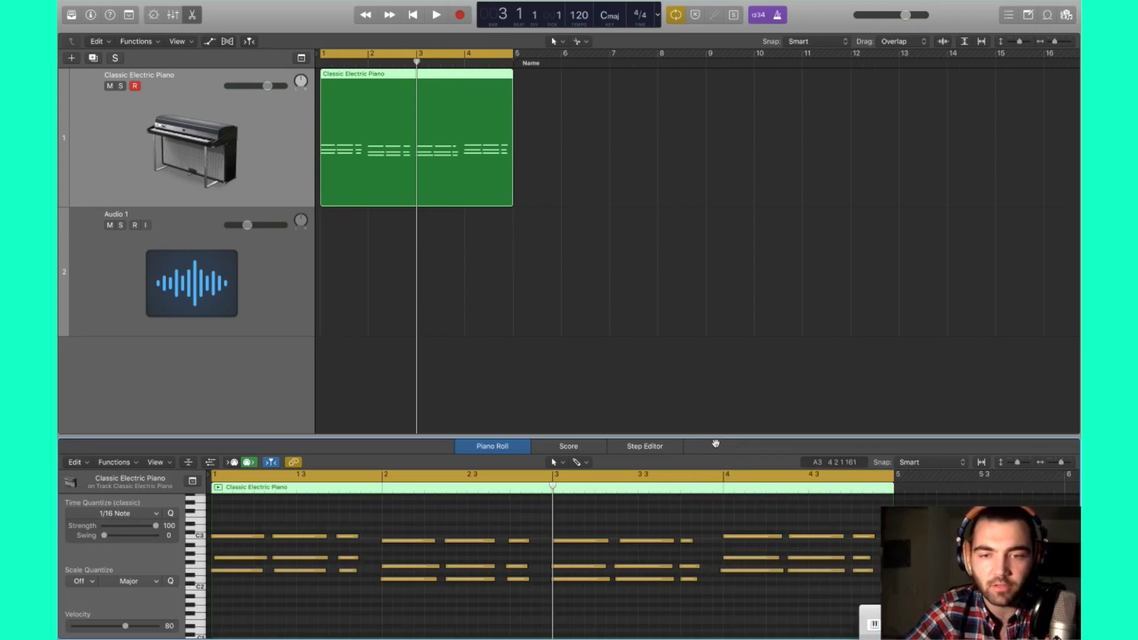
{"action": "left_click_drag", "start_coordinate": [715, 433], "coordinate": [708, 307]}
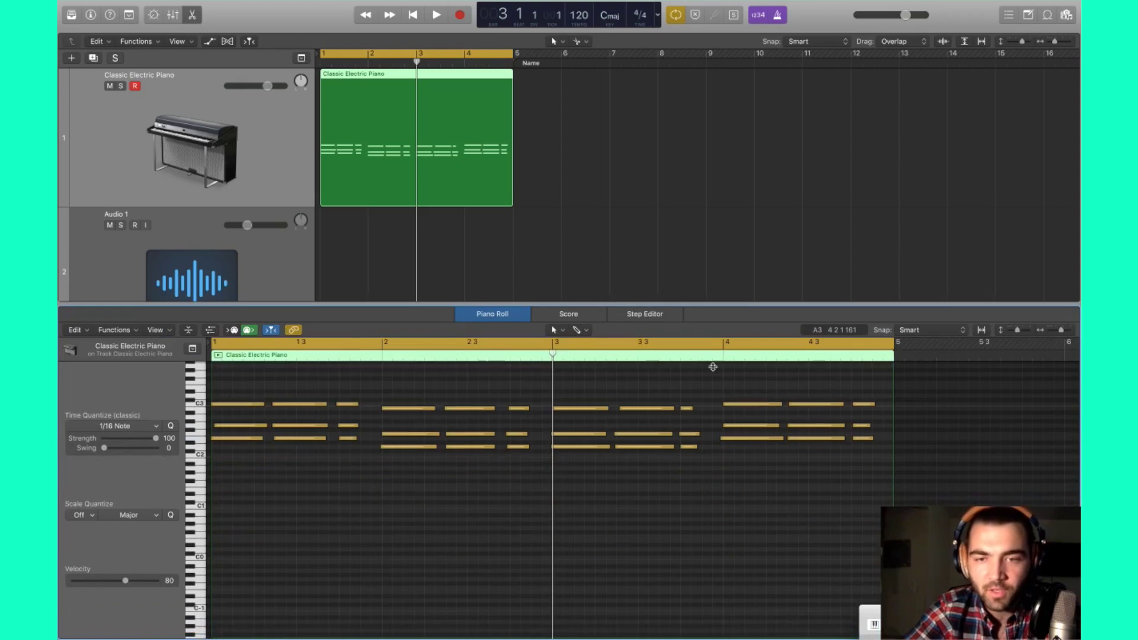
- Place the playhead at bar 4 in the Piano Roll and select the lowest chord note that starts just before it
{"action": "left_click", "coordinate": [724, 355]}
{"action": "scroll", "coordinate": [728, 439], "scroll_direction": "up", "scroll_amount": 3}
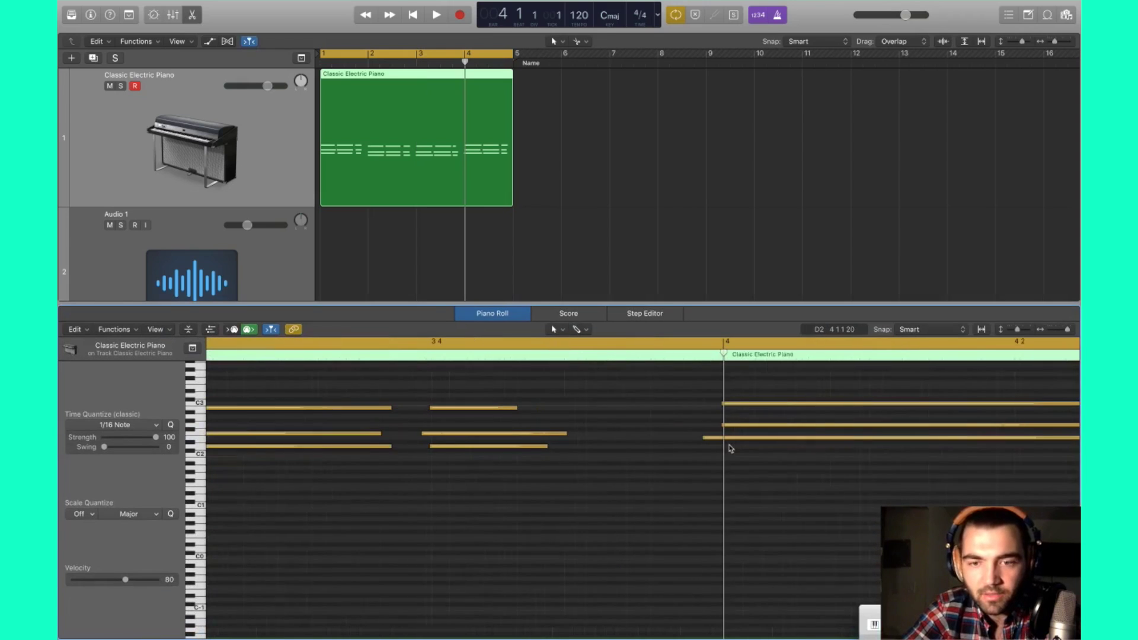
{"action": "left_click", "coordinate": [713, 437]}
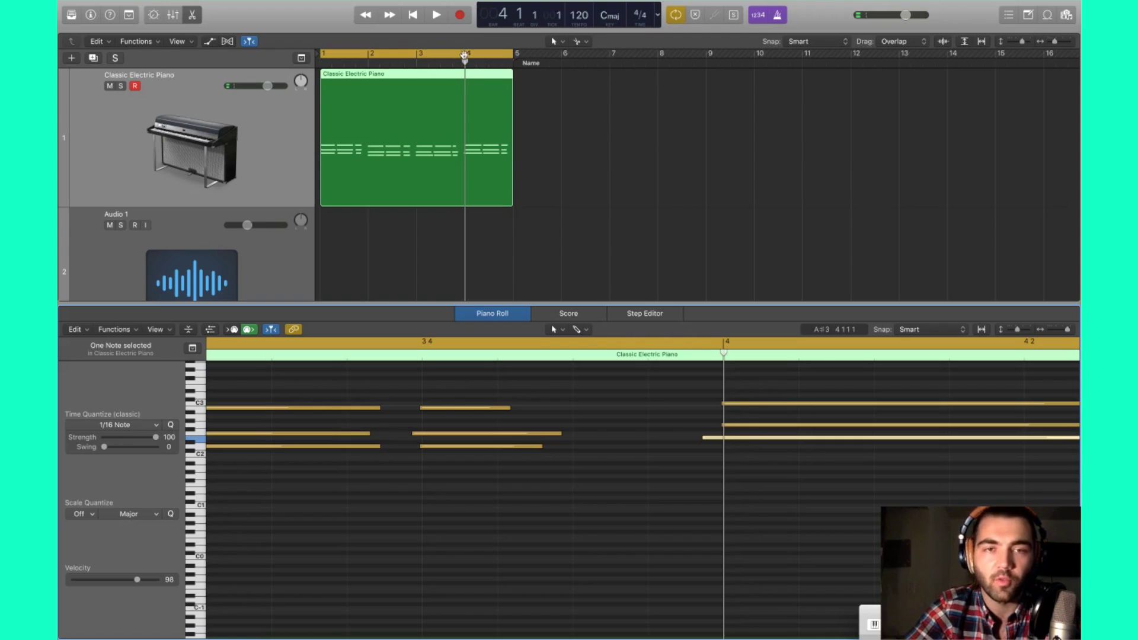
- Split the Classic Electric Piano region at bar 4, choosing Split for the notes that cross the split point
{"action": "left_click", "coordinate": [467, 86]}
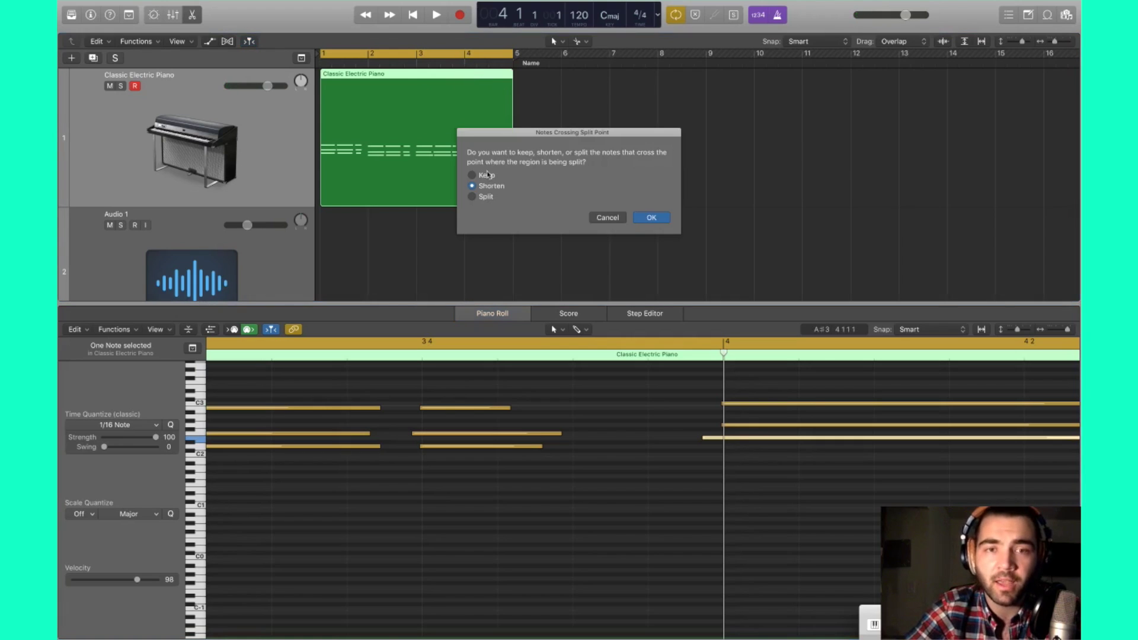
{"action": "left_click", "coordinate": [472, 186]}
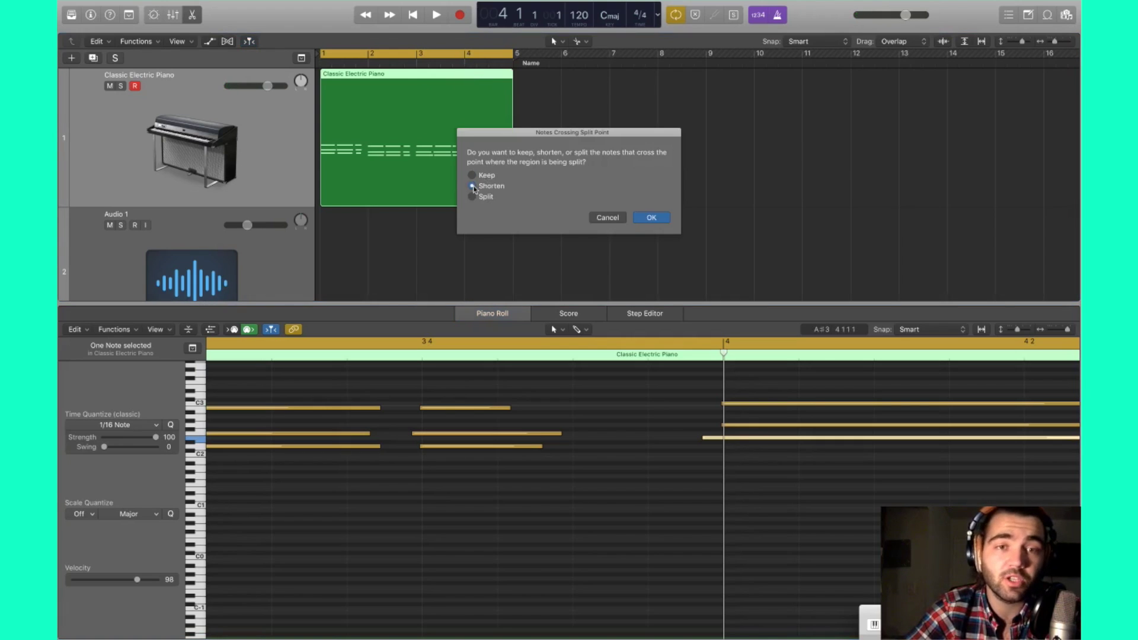
{"action": "left_click", "coordinate": [473, 196]}
{"action": "left_click", "coordinate": [649, 218]}
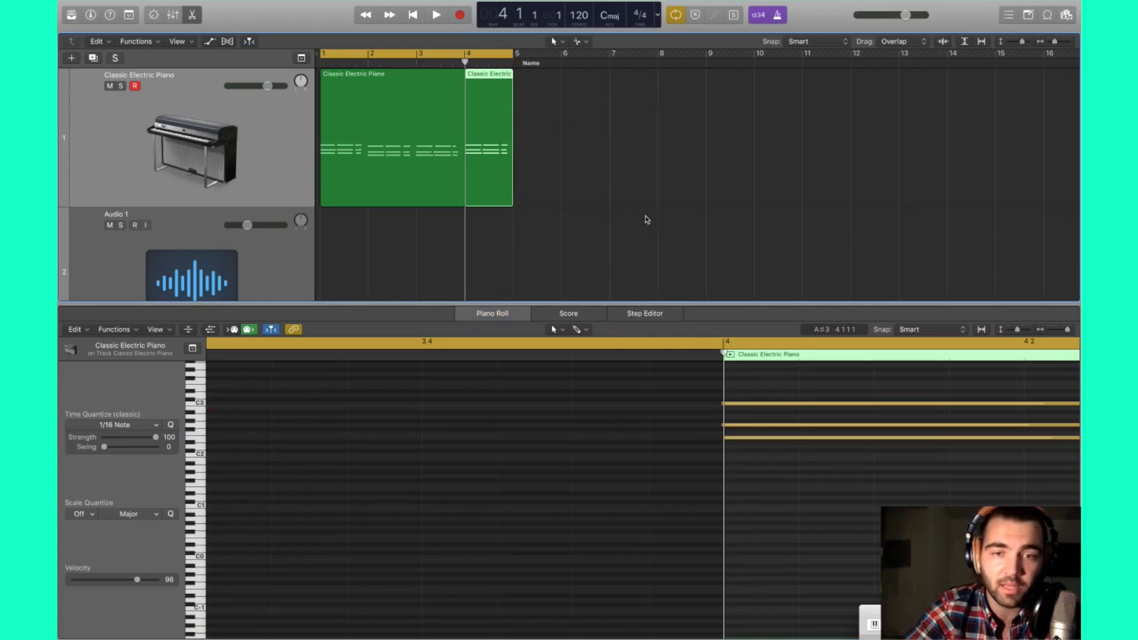
- Inspect the notes of the split-off region in the Piano Roll and undo the split at bar 4
{"action": "key", "text": "e"}
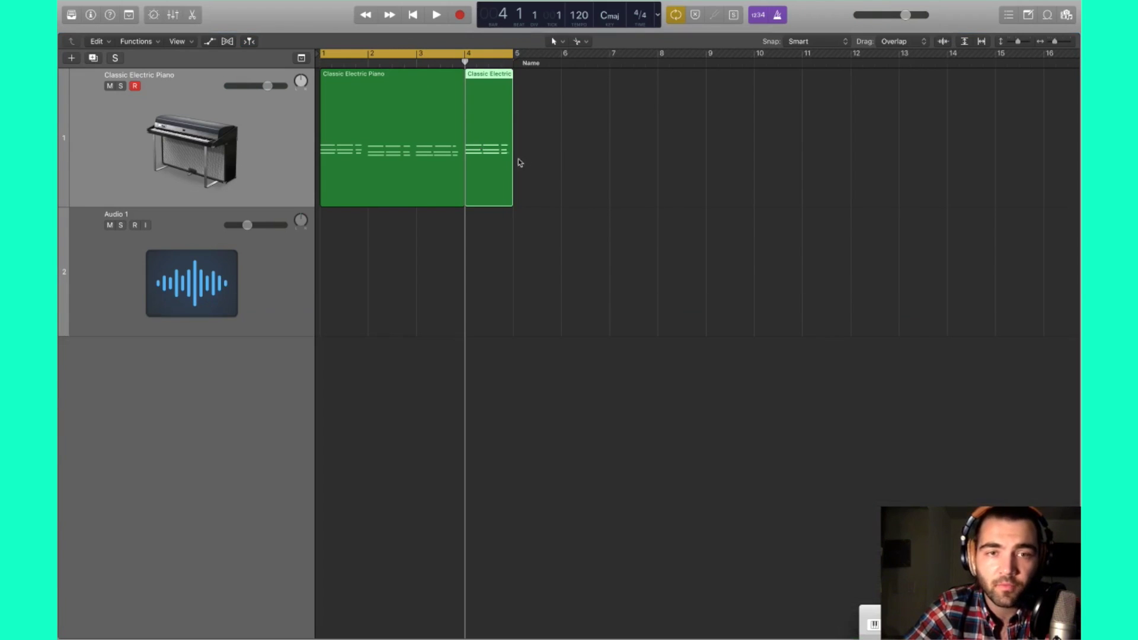
{"action": "key", "text": "e"}
{"action": "left_click_drag", "start_coordinate": [754, 390], "coordinate": [721, 528]}
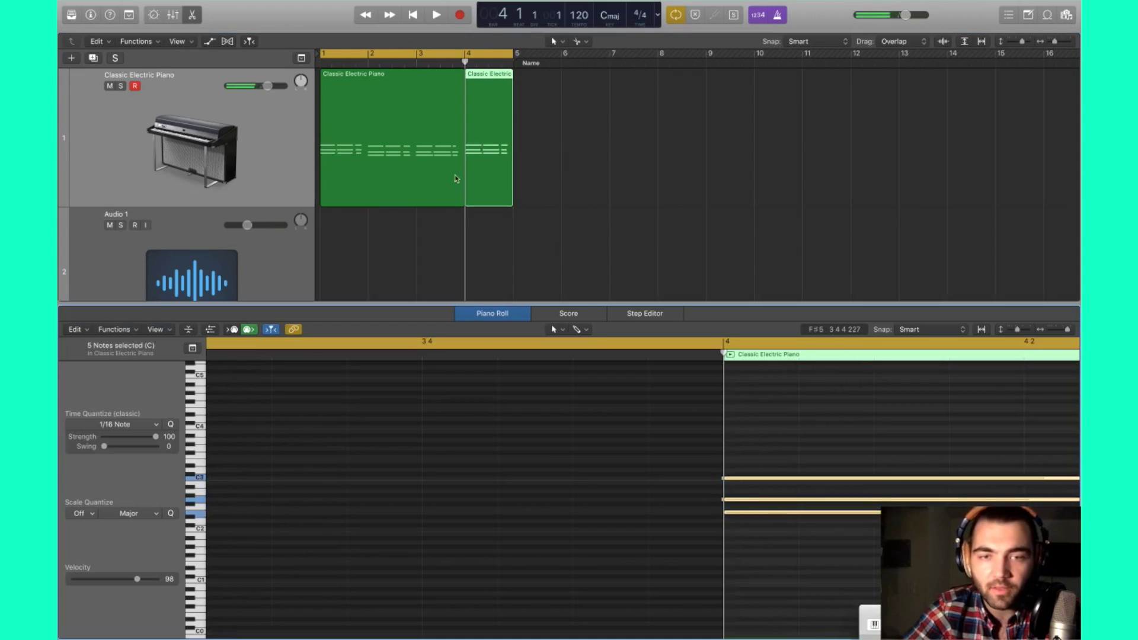
{"action": "left_click", "coordinate": [510, 230]}
{"action": "key", "text": "super+z"}
{"action": "left_click", "coordinate": [587, 218]}
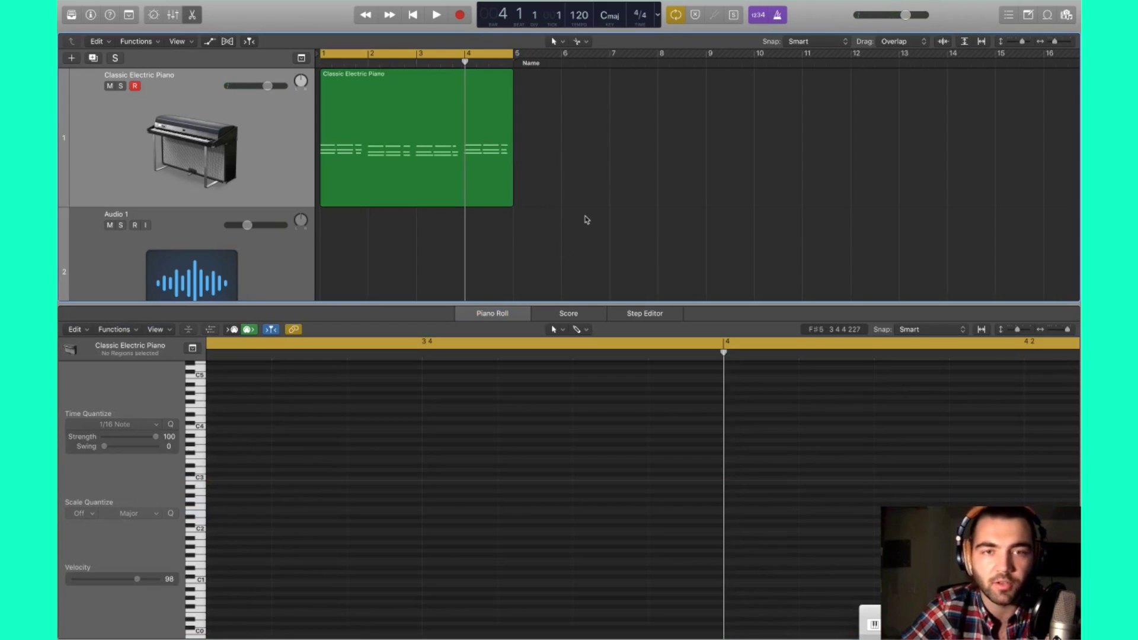
- Show the rejoined Classic Electric Piano region in the Piano Roll and place the playhead at bar 3
{"action": "left_click", "coordinate": [402, 110]}
{"action": "left_click", "coordinate": [416, 62]}
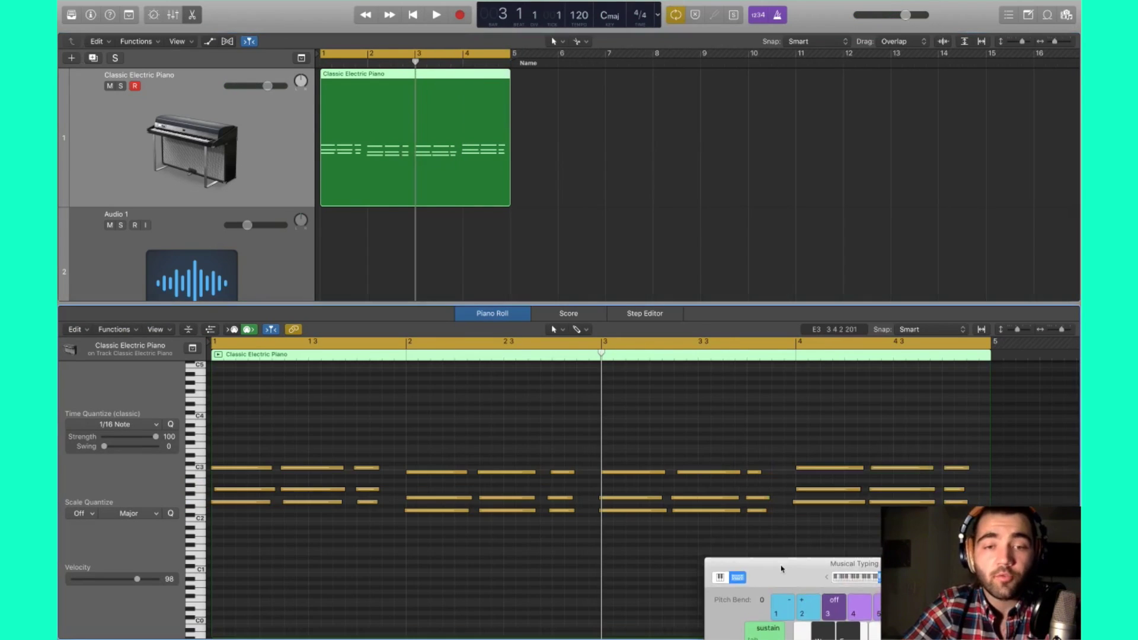
{"action": "left_click_drag", "start_coordinate": [781, 568], "coordinate": [781, 572]}
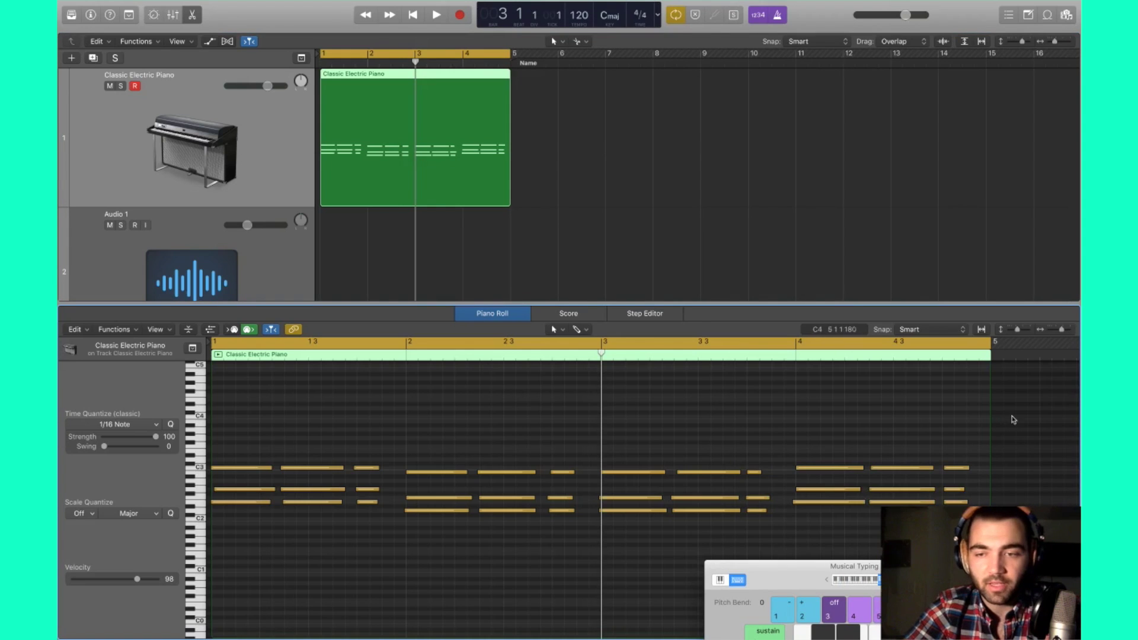
- Select all notes of the region in the Piano Roll and set their Time Quantize to 1/8 Note
{"action": "key", "text": "super+Left"}
{"action": "left_click_drag", "start_coordinate": [733, 438], "coordinate": [206, 520]}
{"action": "left_click", "coordinate": [131, 427]}
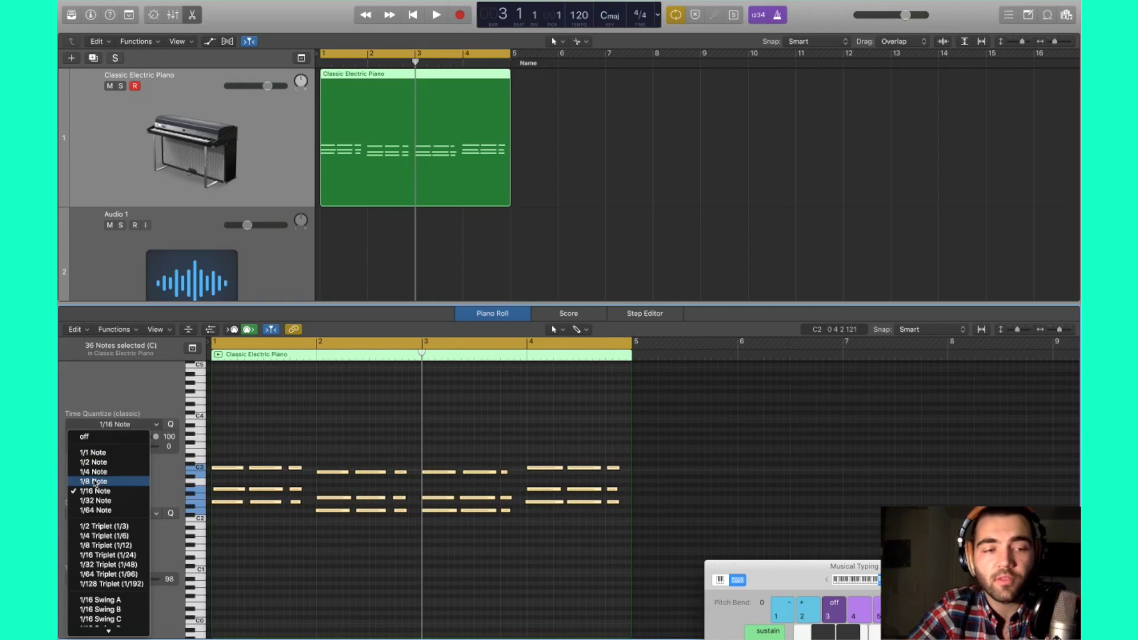
{"action": "left_click", "coordinate": [95, 482]}
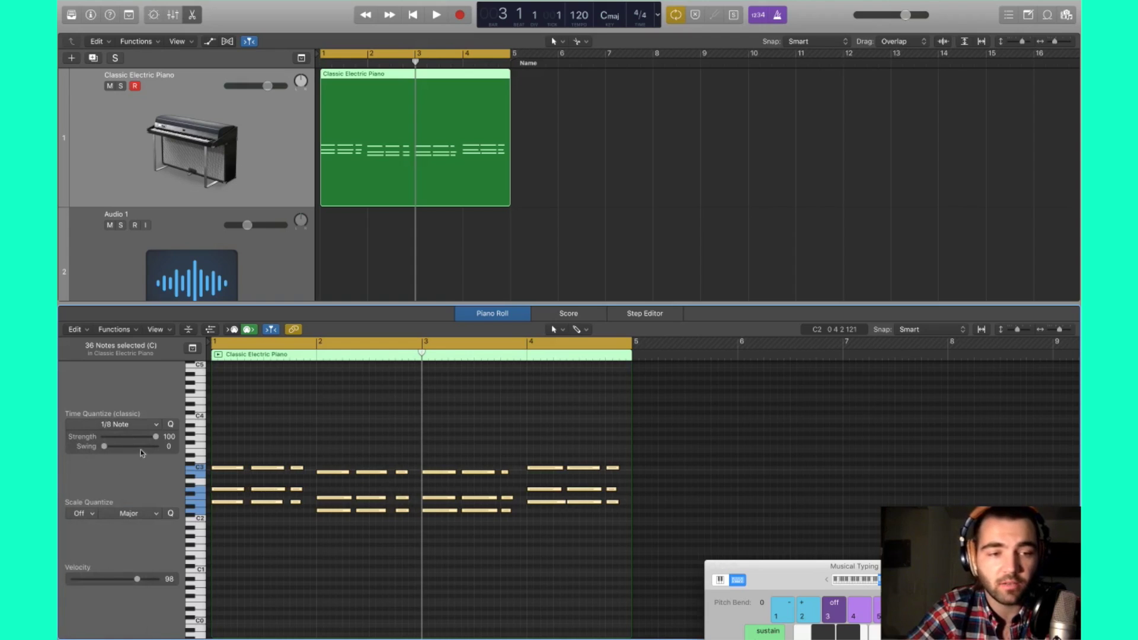
- Try quantizing all the selected notes to 1/4 Note and play the region from bar 1
{"action": "left_click", "coordinate": [142, 426]}
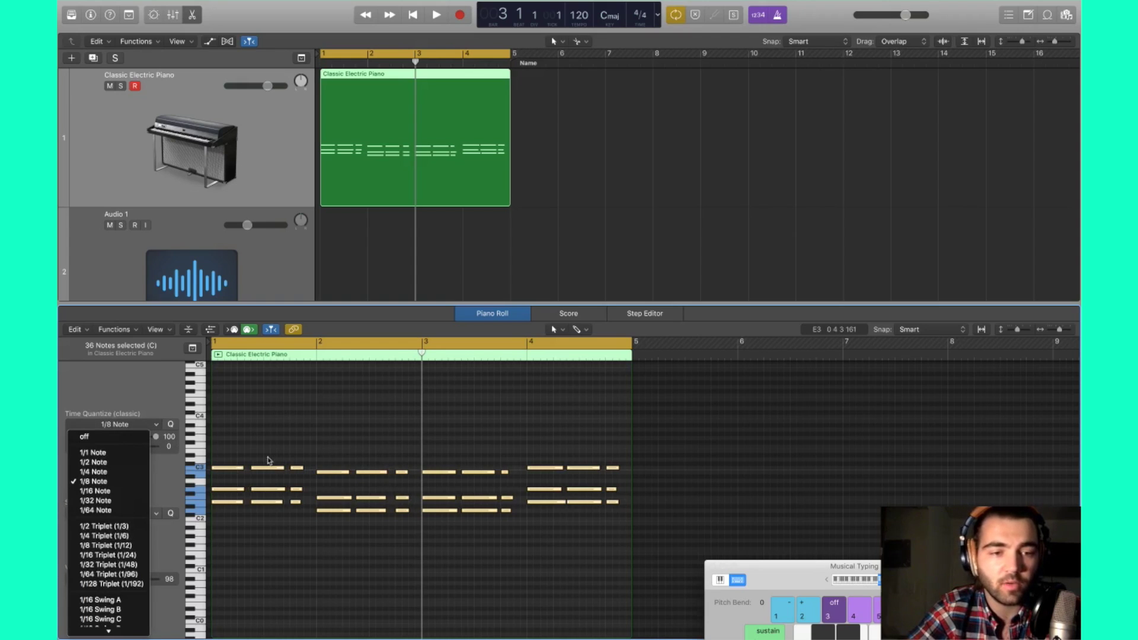
{"action": "left_click", "coordinate": [94, 472]}
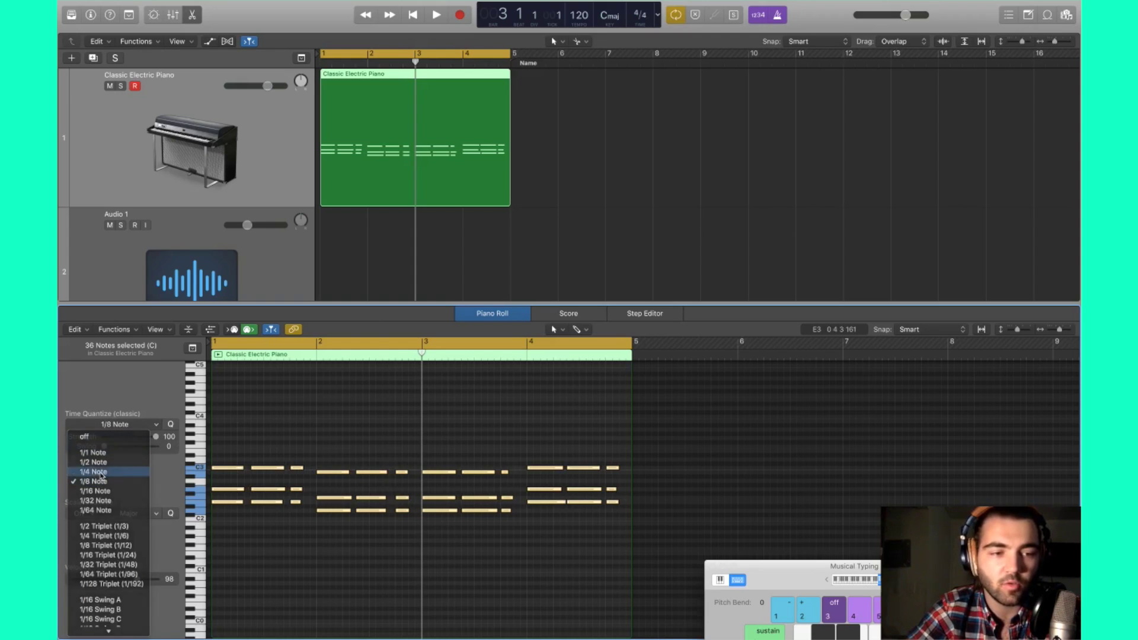
{"action": "key", "text": "Return"}
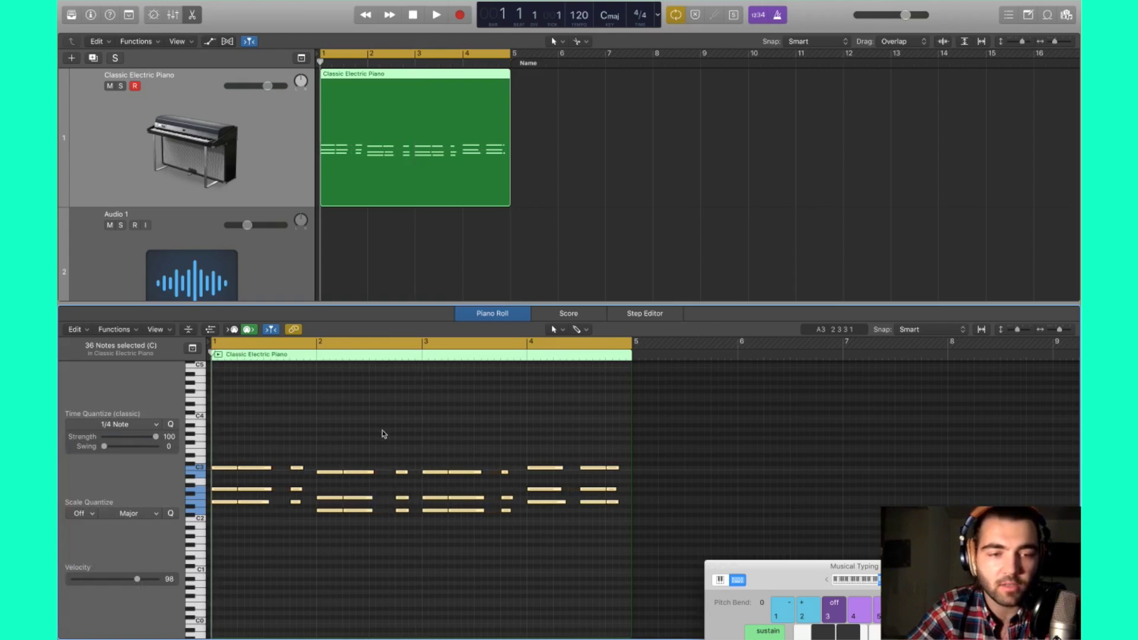
{"action": "key", "text": "space"}
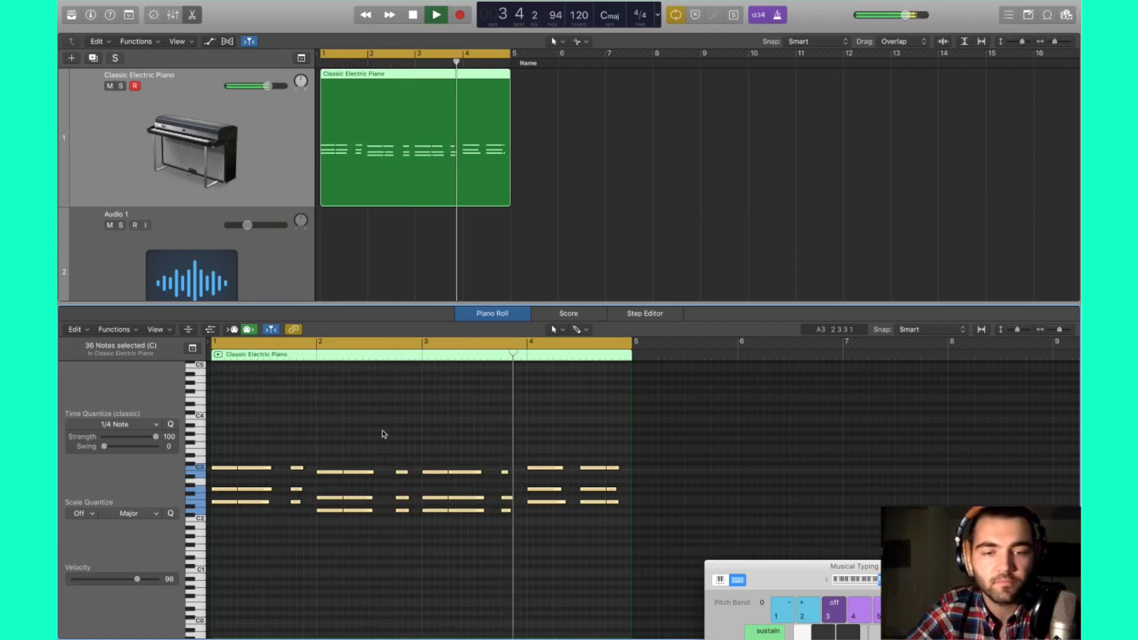
{"action": "key", "text": "space"}
- Undo the 1/4 Note quantization and play the region back
{"action": "key", "text": "super+z"}
{"action": "key", "text": "space"}
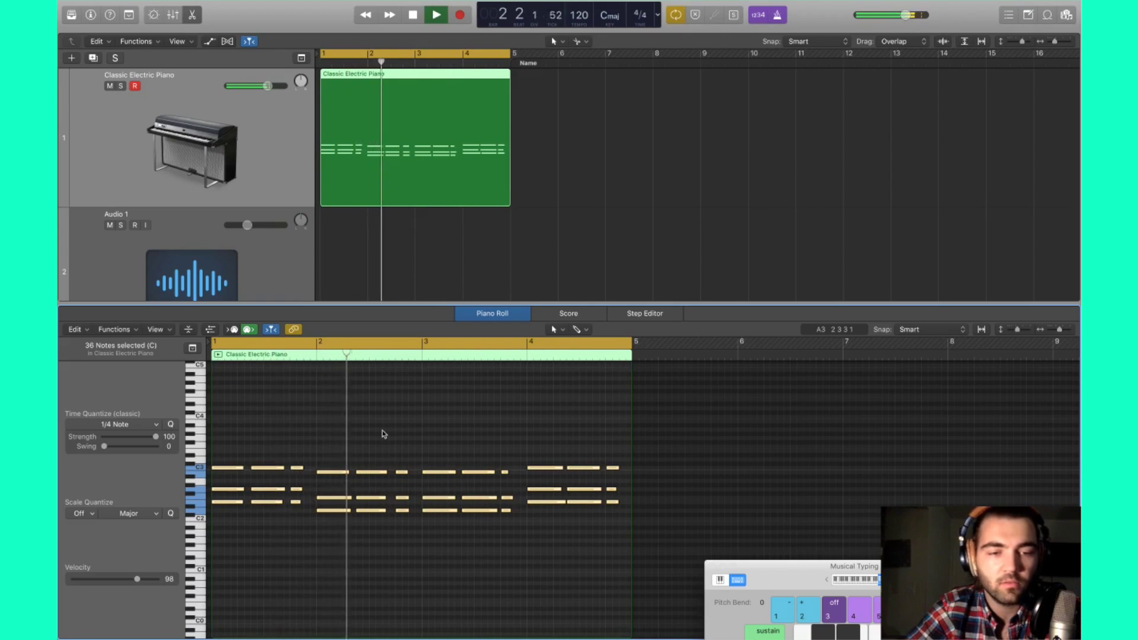
{"action": "key", "text": "space"}
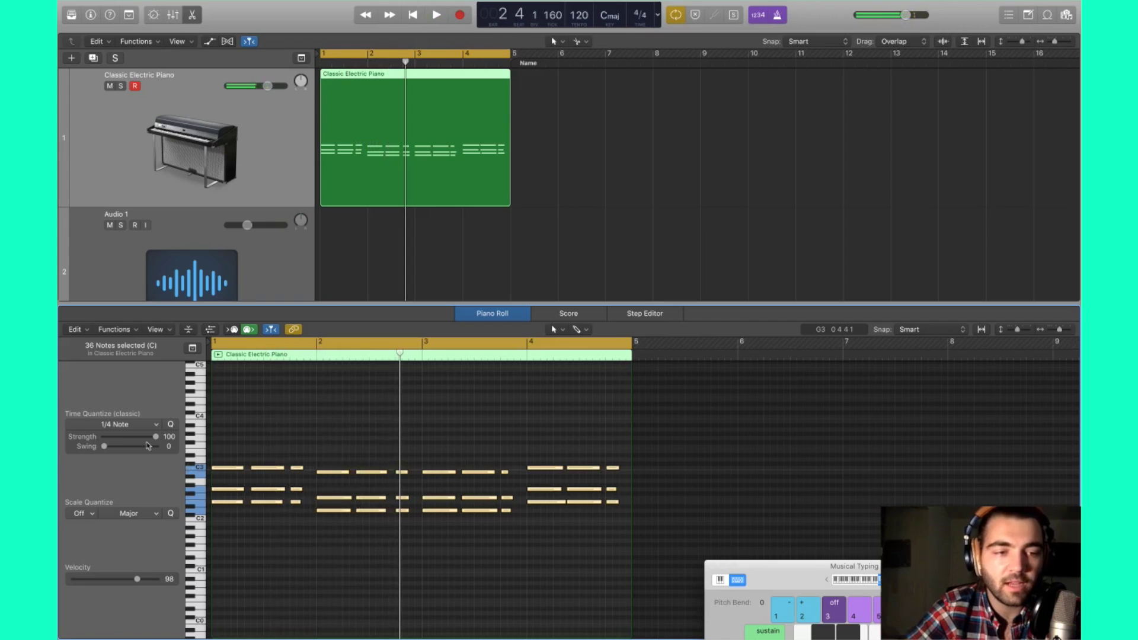
- Set Time Quantize back to 1/8 Note, reselect all the region's notes and play them back
{"action": "left_click", "coordinate": [141, 425]}
{"action": "left_click", "coordinate": [95, 480]}
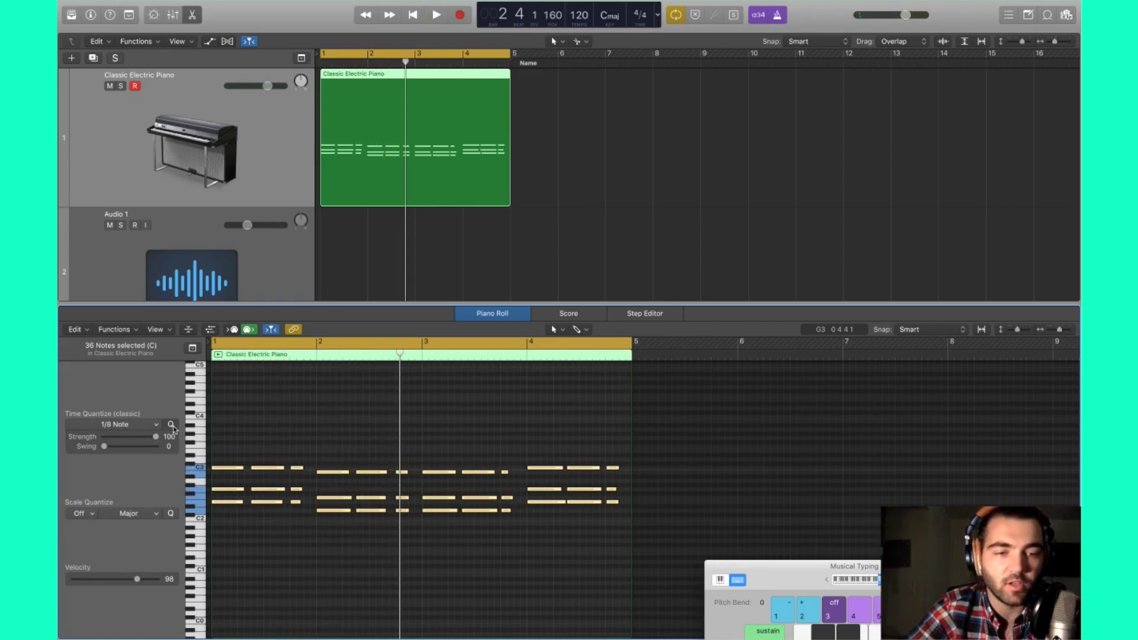
{"action": "left_click_drag", "start_coordinate": [750, 425], "coordinate": [208, 505]}
{"action": "left_click_drag", "start_coordinate": [588, 571], "coordinate": [160, 468]}
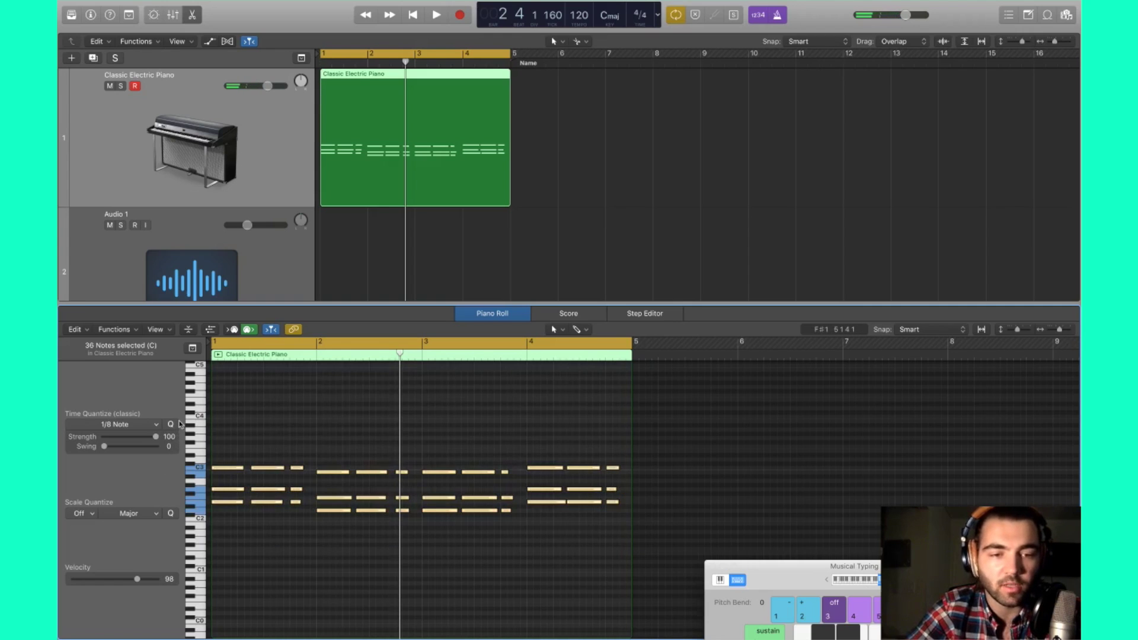
{"action": "key", "text": "space"}
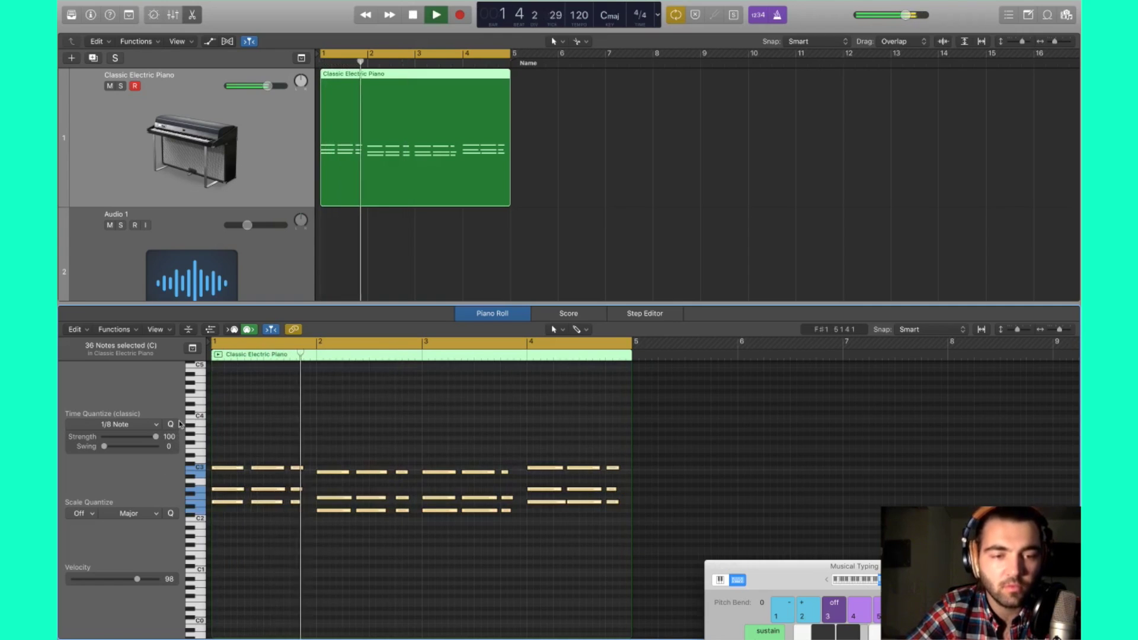
{"action": "scroll", "coordinate": [371, 533], "scroll_direction": "up", "scroll_amount": 3}
{"action": "key", "text": "space"}
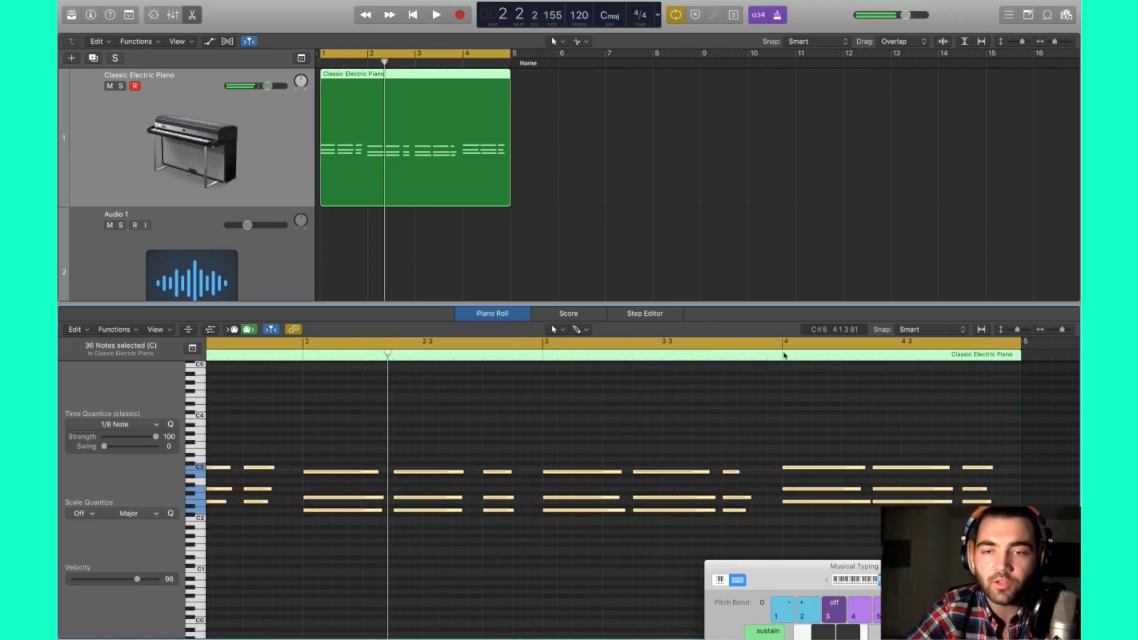
- Place the playhead at bar 4 and select the three notes of the chord starting there to check their alignment
{"action": "left_click", "coordinate": [784, 355]}
{"action": "scroll", "coordinate": [786, 454], "scroll_direction": "up", "scroll_amount": 5}
{"action": "left_click", "coordinate": [820, 529]}
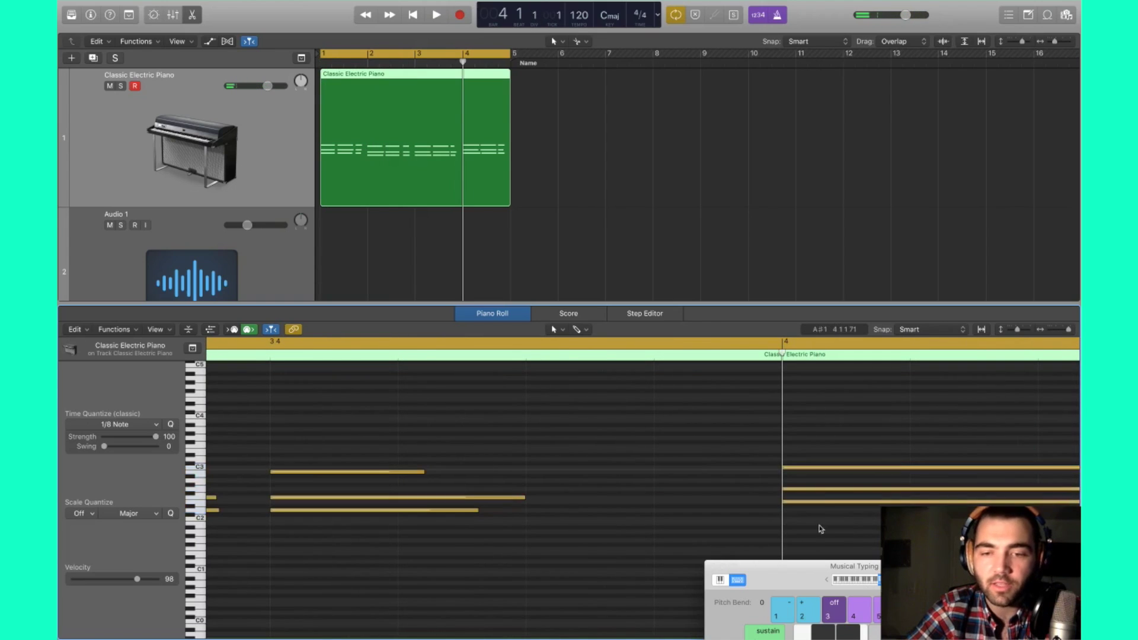
{"action": "left_click_drag", "start_coordinate": [820, 528], "coordinate": [781, 460]}
{"action": "scroll", "coordinate": [781, 460], "scroll_direction": "down", "scroll_amount": 5}
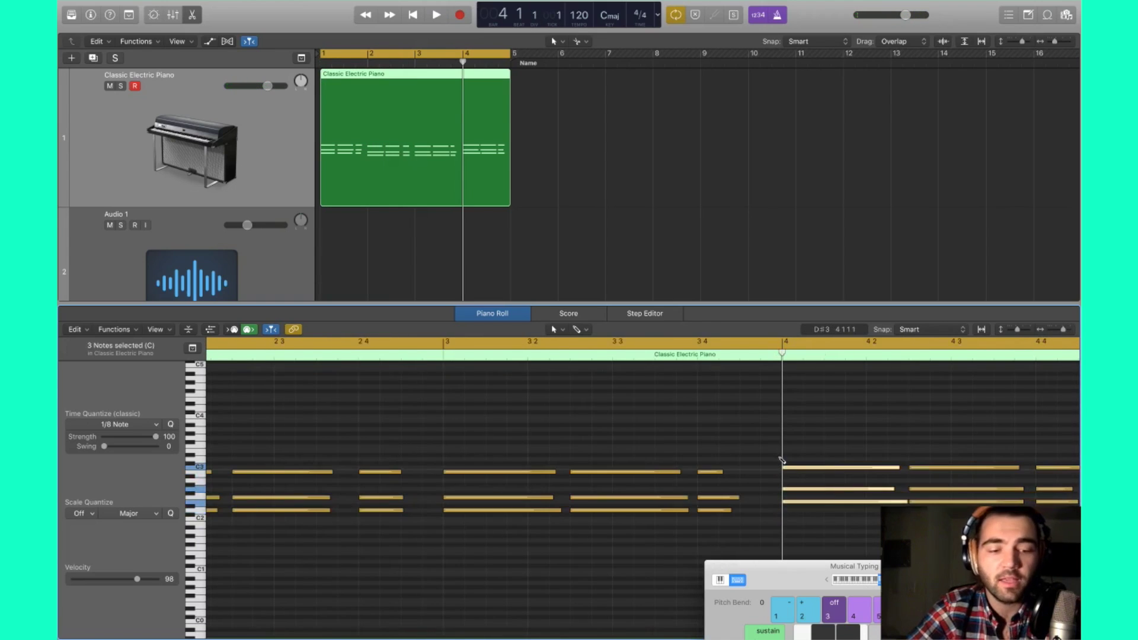
{"action": "key", "text": "super+s"}
{"action": "left_click", "coordinate": [754, 482]}
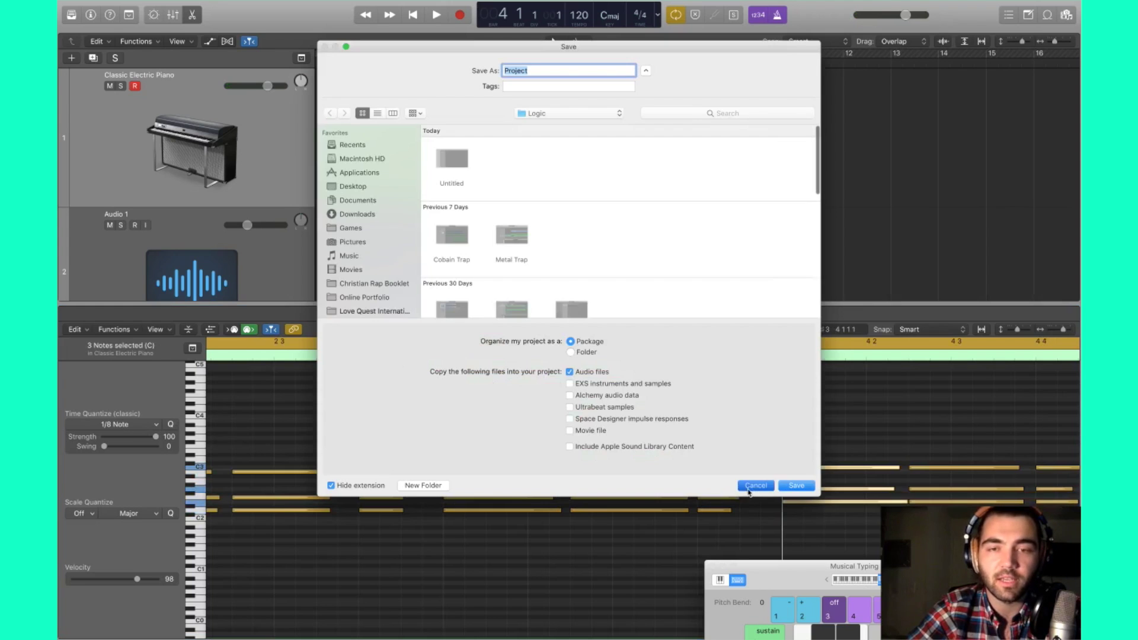
{"action": "left_click", "coordinate": [368, 414]}
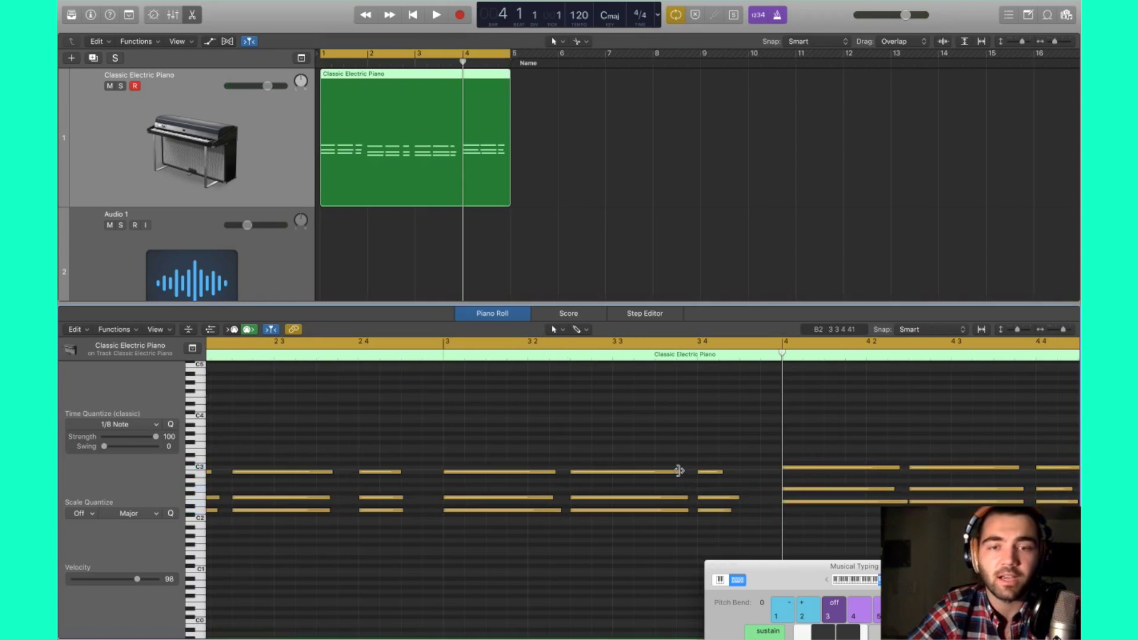
- Select all notes of the region and set the Time Quantize strength to 45
{"action": "scroll", "coordinate": [681, 479], "scroll_direction": "down", "scroll_amount": 5}
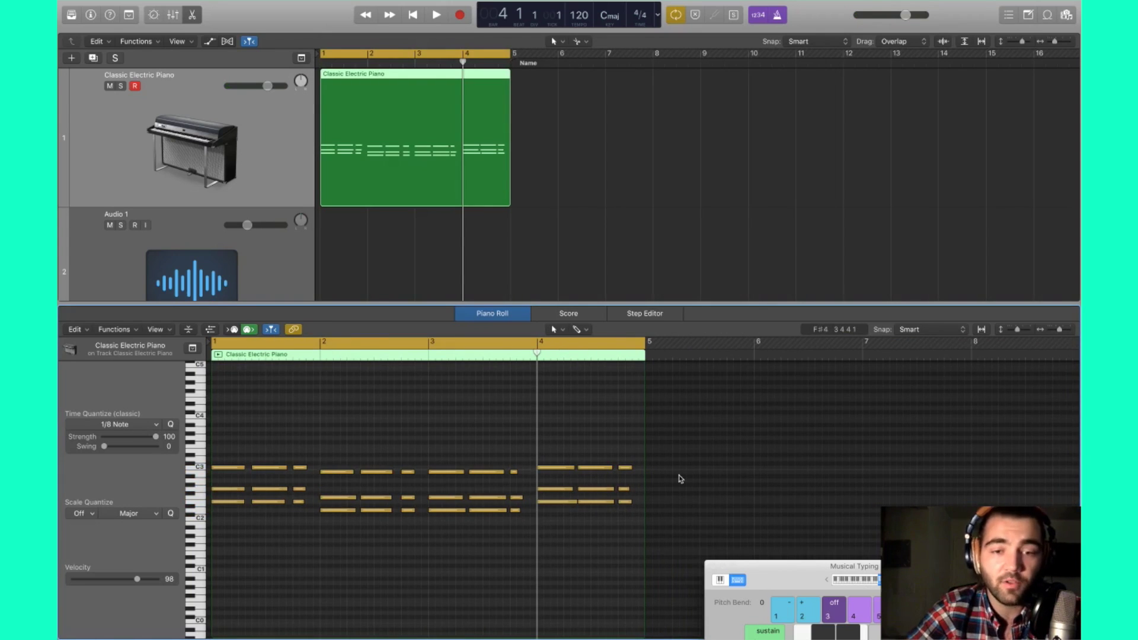
{"action": "left_click_drag", "start_coordinate": [686, 569], "coordinate": [76, 344]}
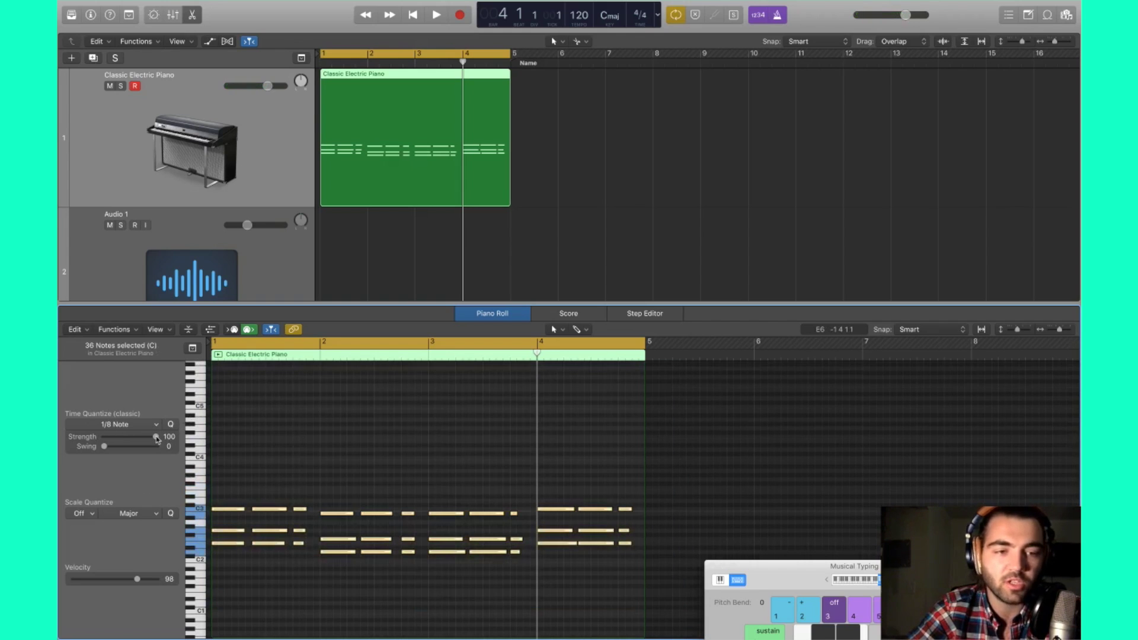
{"action": "mouse_move", "coordinate": [157, 439]}
{"action": "left_mouse_down"}
{"action": "mouse_move", "coordinate": [121, 436]}
{"action": "mouse_move", "coordinate": [173, 449]}
{"action": "mouse_move", "coordinate": [124, 436]}
{"action": "mouse_move", "coordinate": [171, 438]}
{"action": "left_mouse_up"}
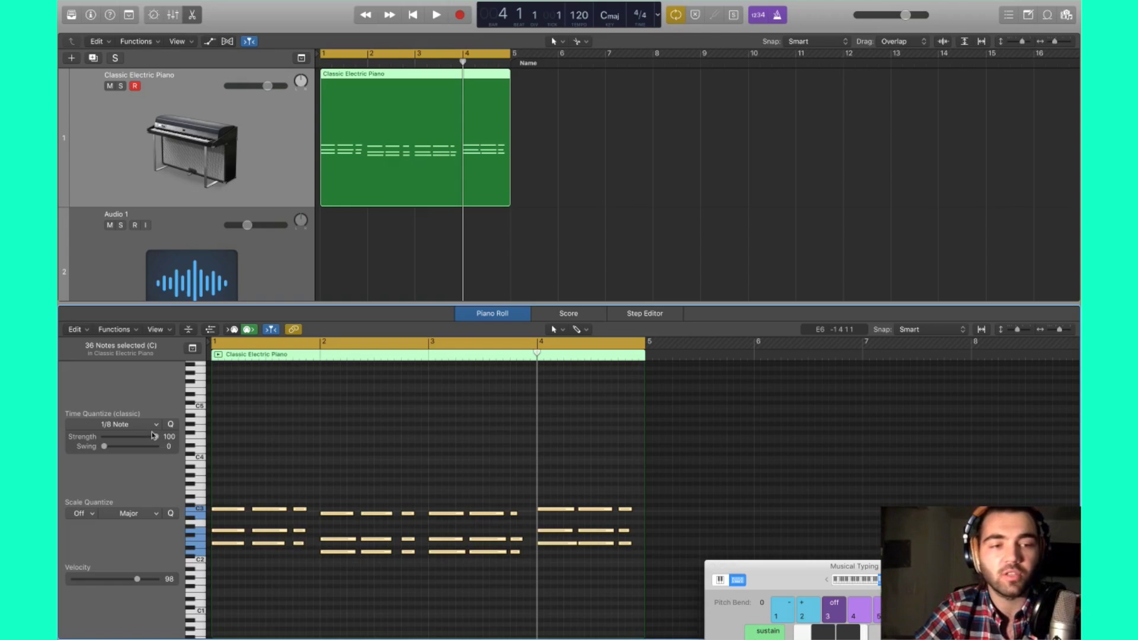
{"action": "left_click_drag", "start_coordinate": [154, 438], "coordinate": [124, 439]}
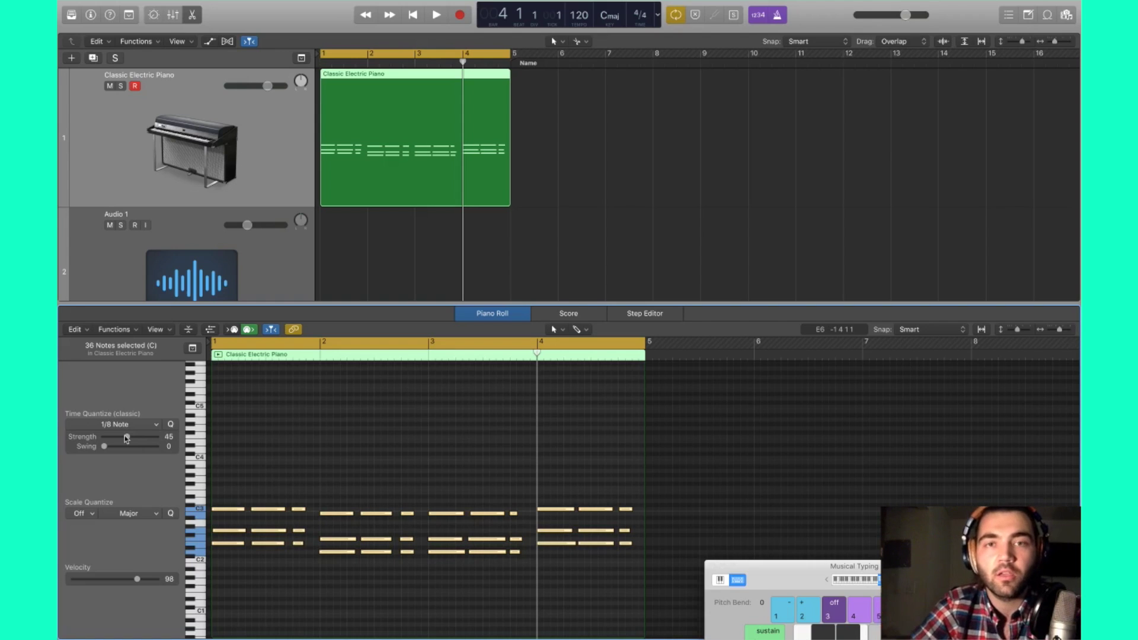
{"action": "left_click", "coordinate": [659, 435]}
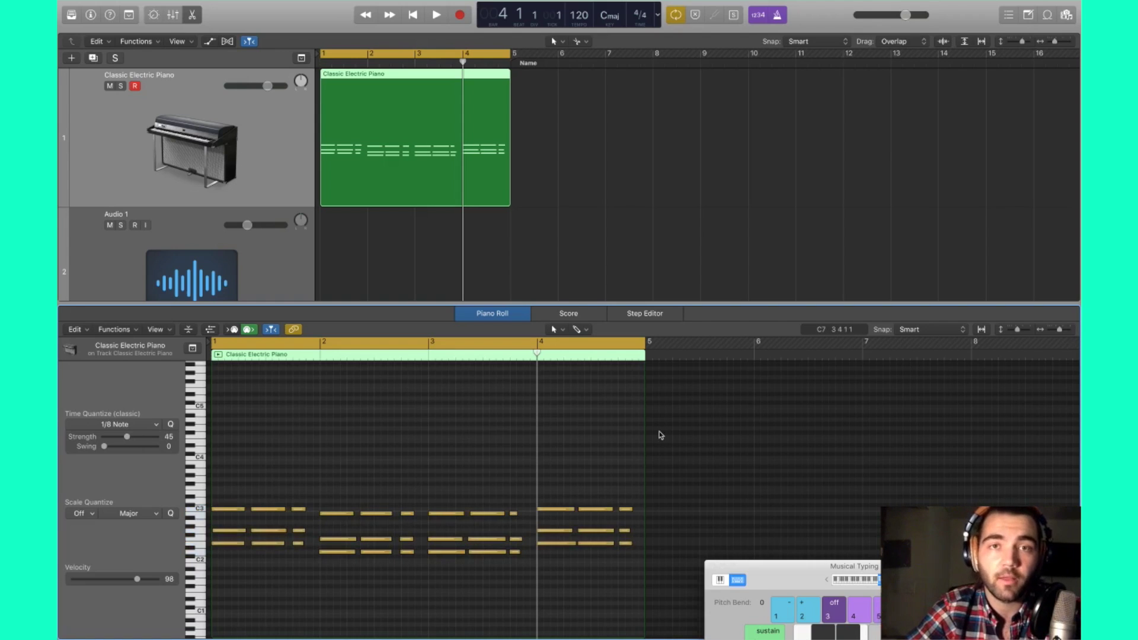
- Deselect the region, toggle Cycle mode off and on, and play back part of the cycled section from bar 1
{"action": "left_click", "coordinate": [613, 138]}
{"action": "key", "text": "c"}
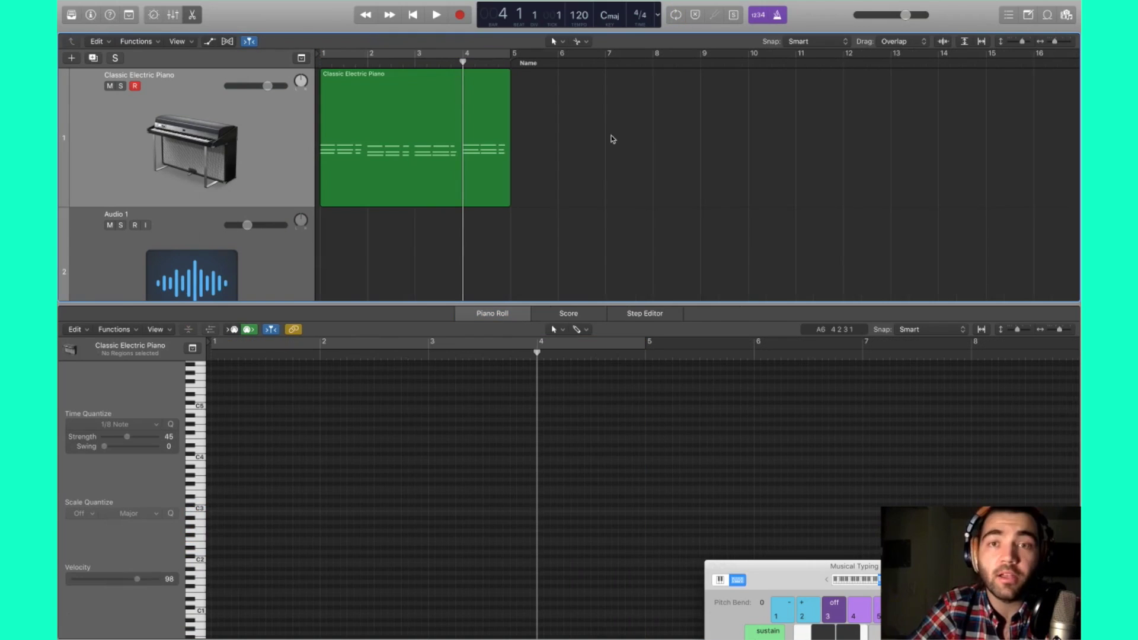
{"action": "left_click", "coordinate": [677, 16]}
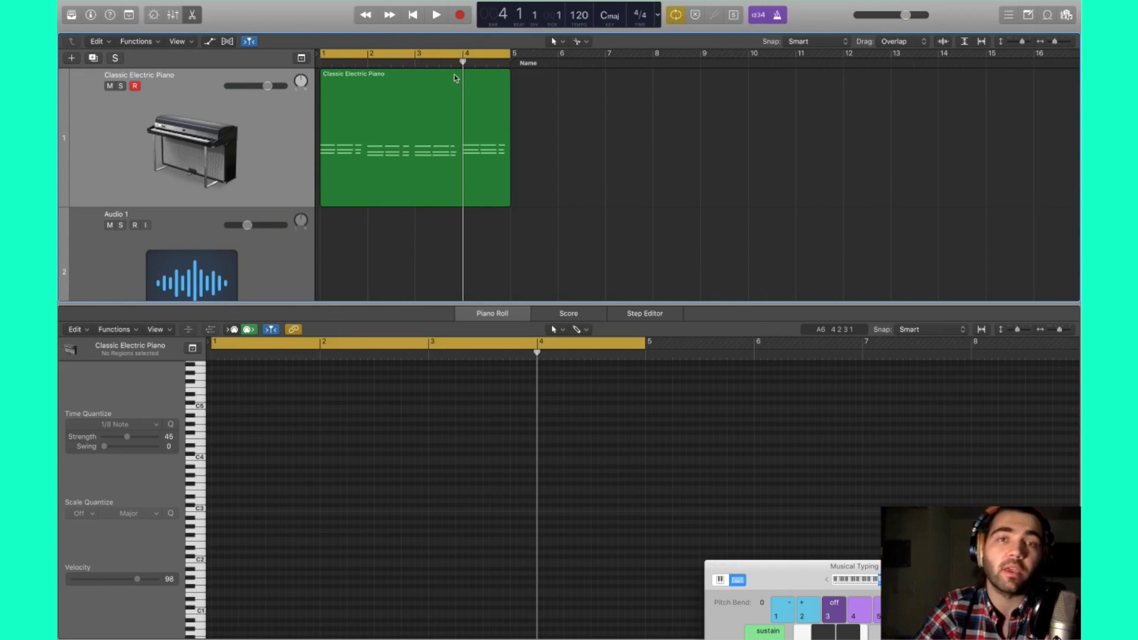
{"action": "key", "text": "space"}
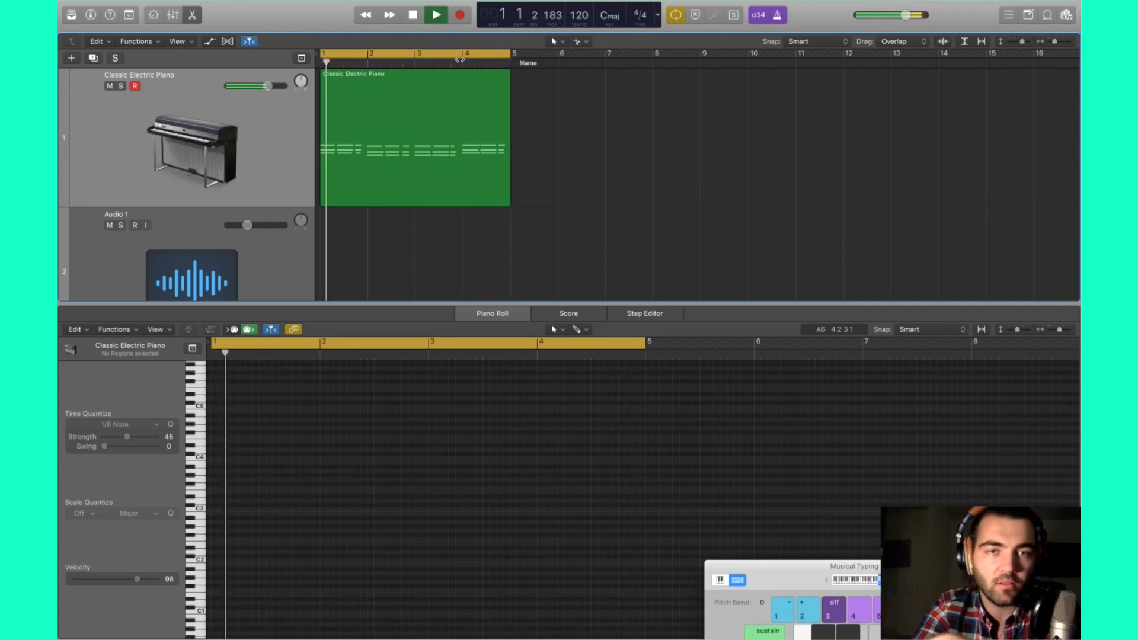
{"action": "key", "text": "space"}
- Paste two copies of the Classic Electric Piano region back to back from bar 5 and stretch the cycle area over bars 1 to 13
{"action": "left_click_drag", "start_coordinate": [409, 54], "coordinate": [889, 53]}
{"action": "left_click", "coordinate": [432, 165]}
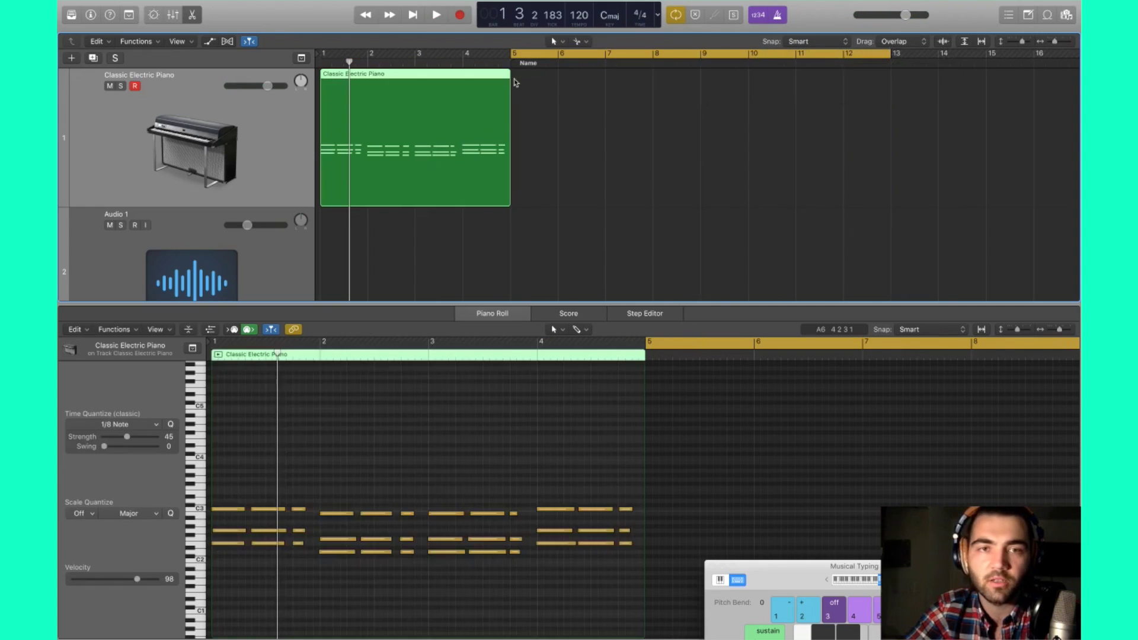
{"action": "left_click", "coordinate": [513, 64]}
{"action": "left_click", "coordinate": [511, 63]}
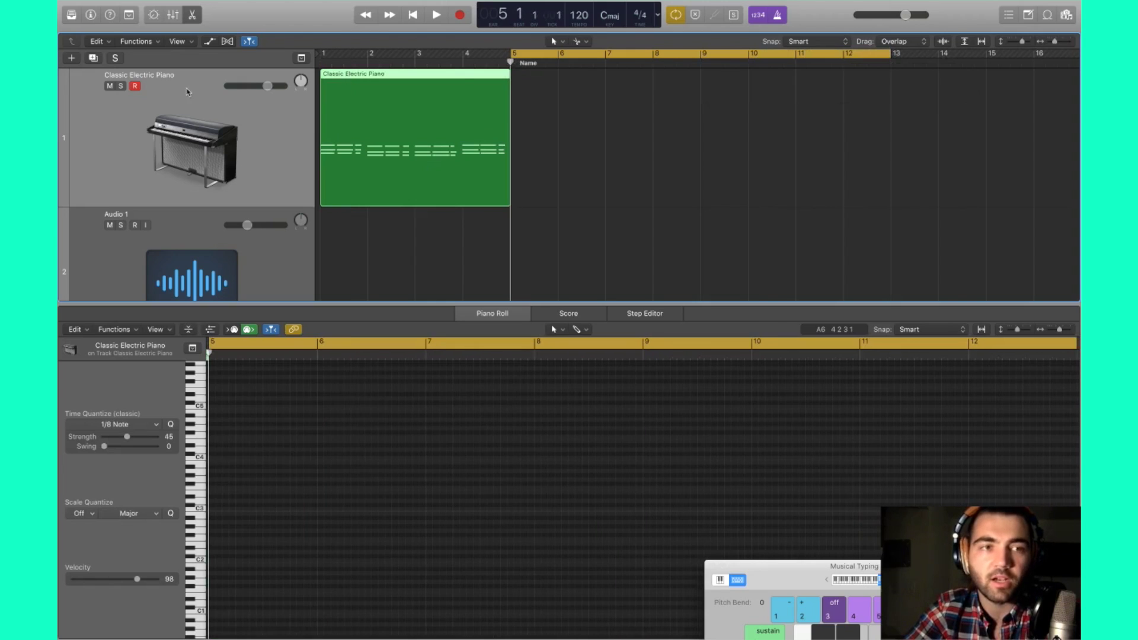
{"action": "key", "text": "super+v"}
{"action": "key", "text": "super+v"}
{"action": "key", "text": "super+Left"}
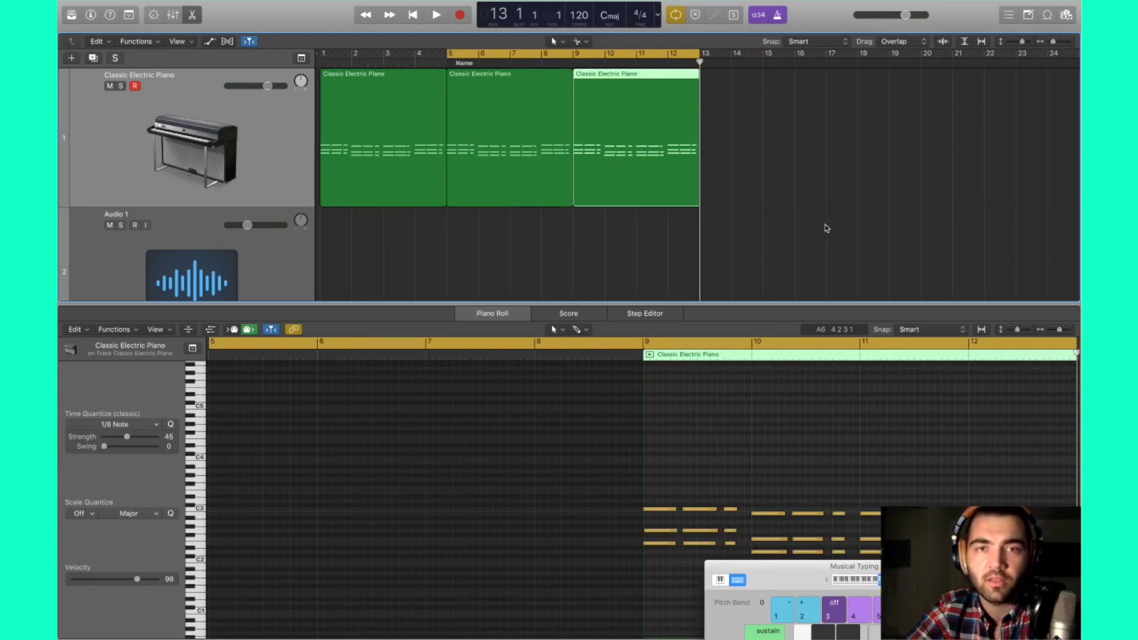
{"action": "left_click_drag", "start_coordinate": [448, 55], "coordinate": [323, 66]}
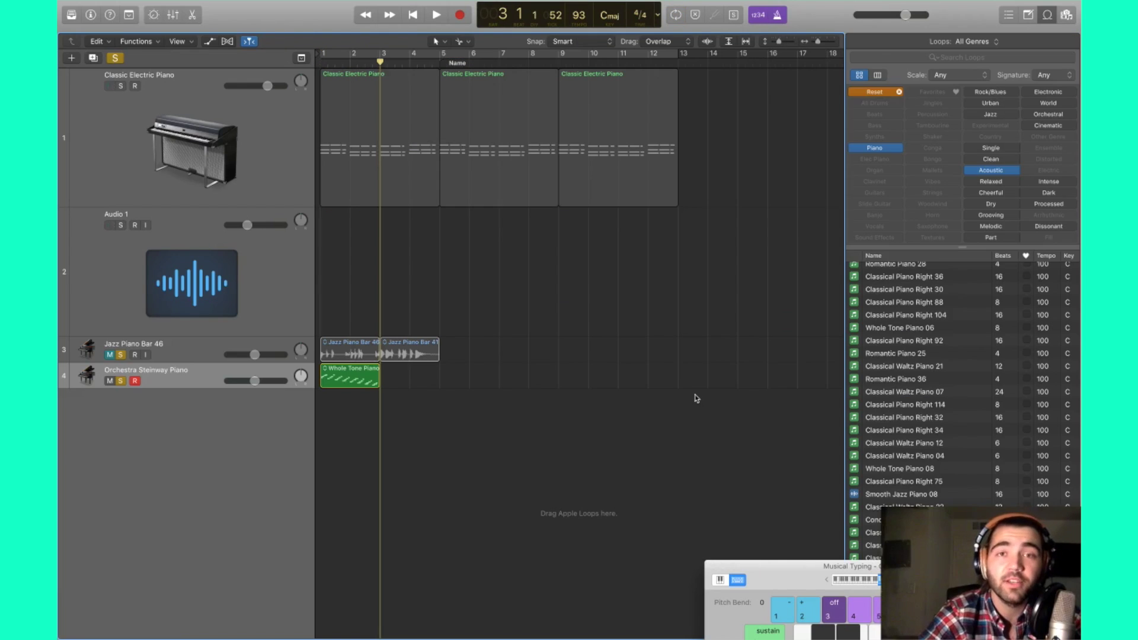